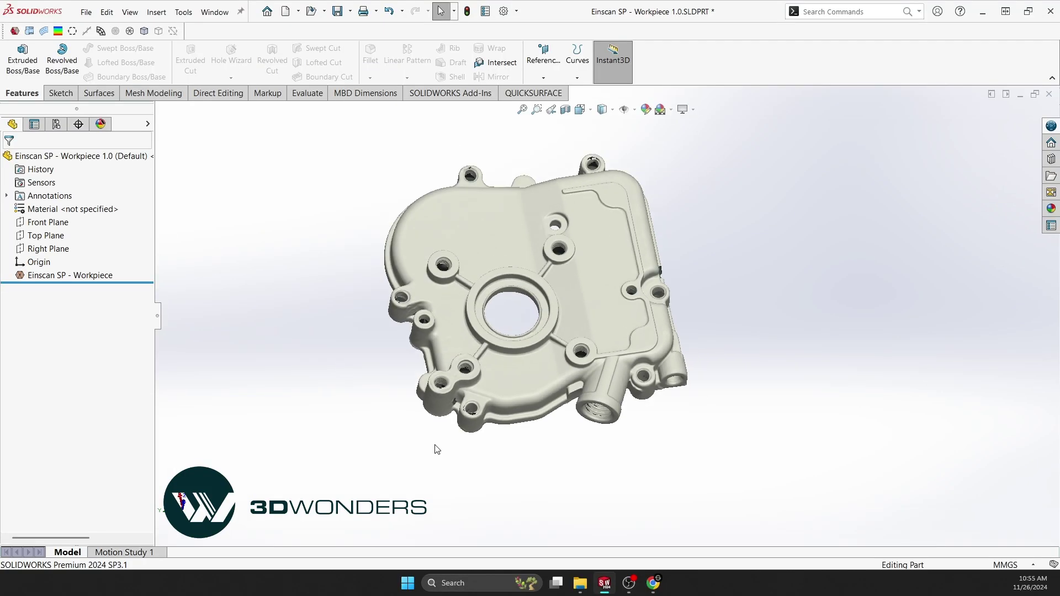
Create a cross section of the scan mesh parallel to the Front Plane, offset 2 mm
scroll(656, 298, up, 3)
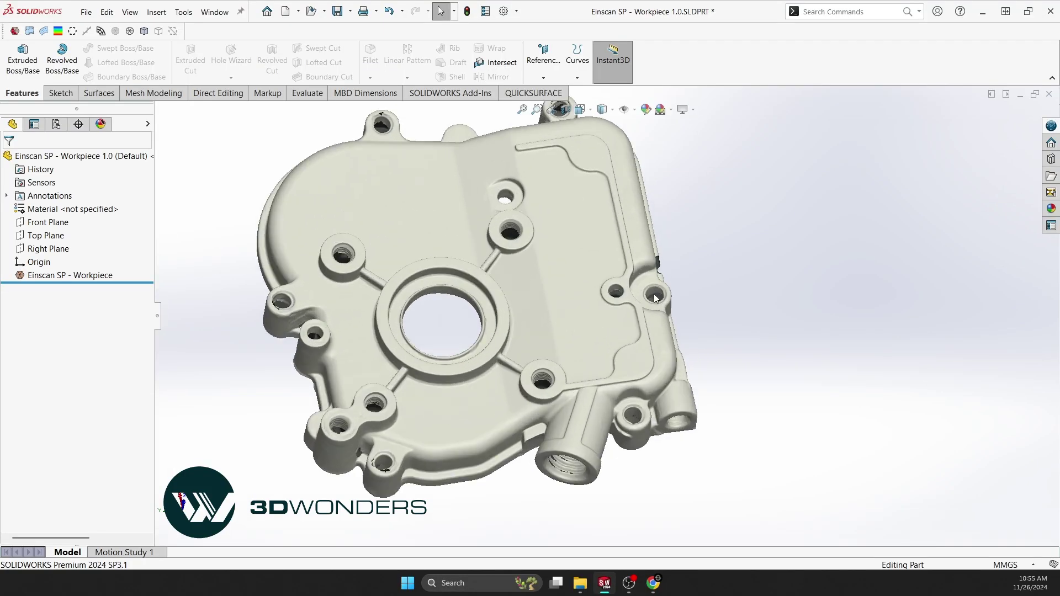
scroll(641, 294, up, 1)
middle_drag(534, 349, 540, 320)
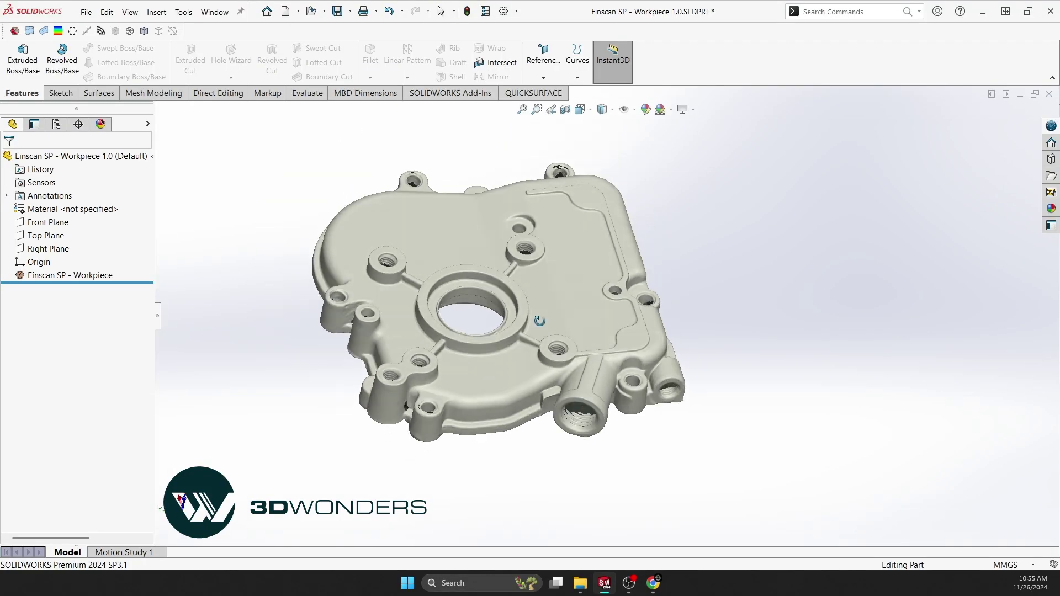
click(38, 223)
click(48, 205)
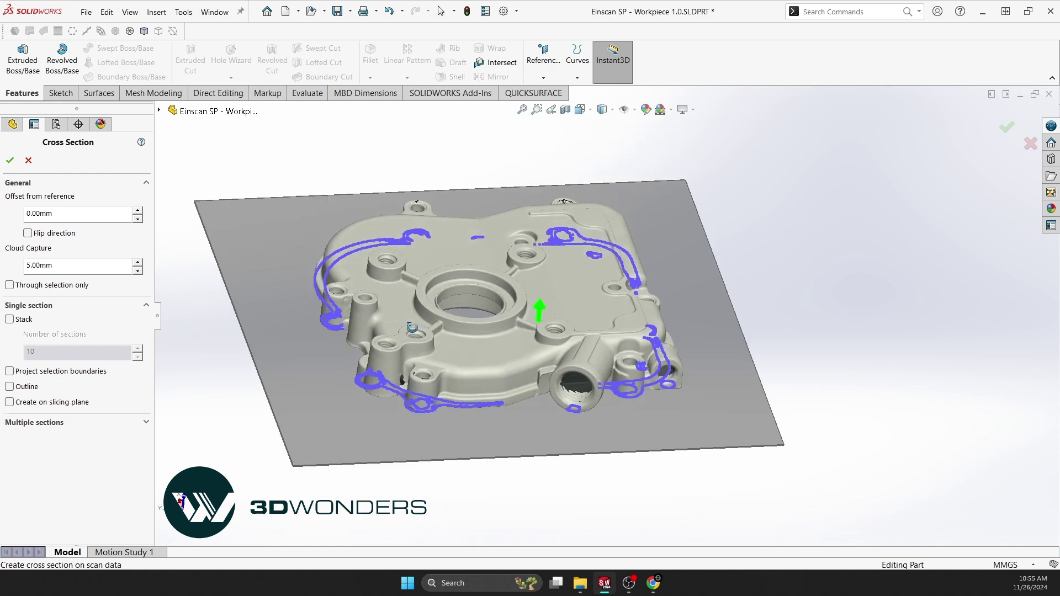
scroll(574, 362, down, 1)
drag(540, 309, 540, 304)
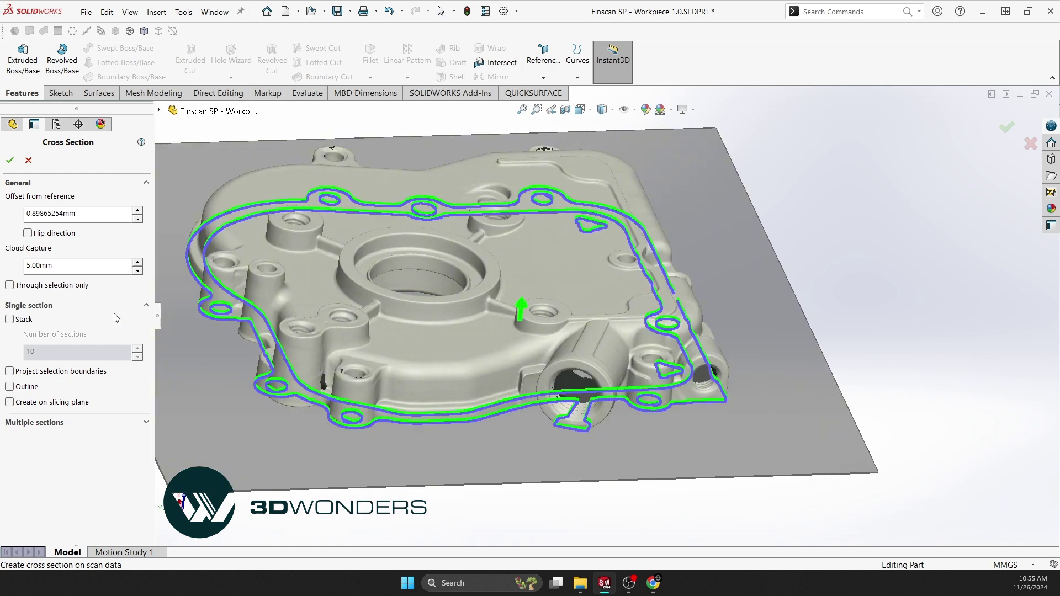
double_click(50, 214)
text(2.00mm)
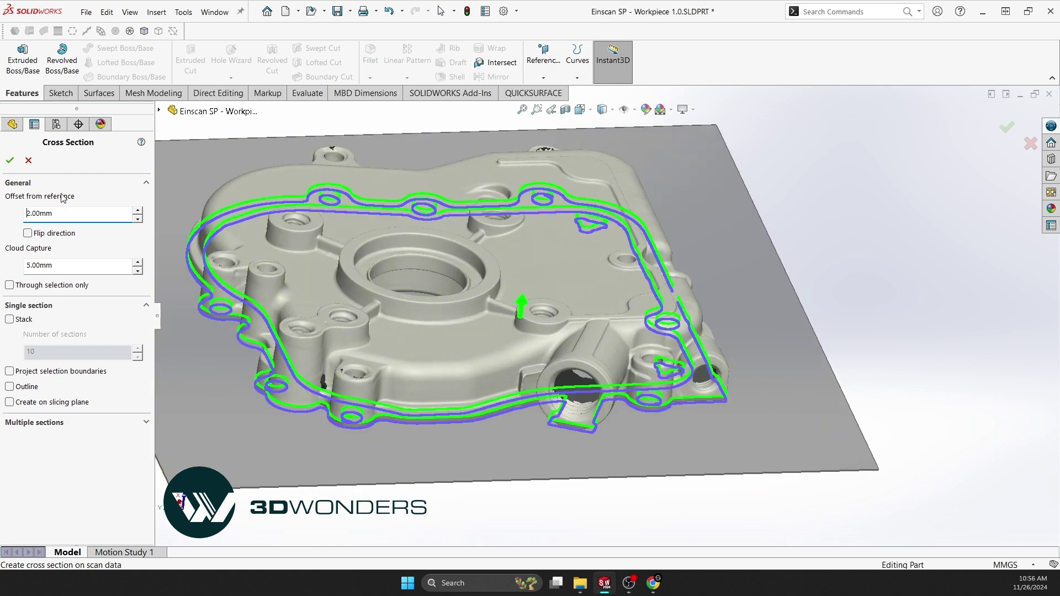
click(10, 161)
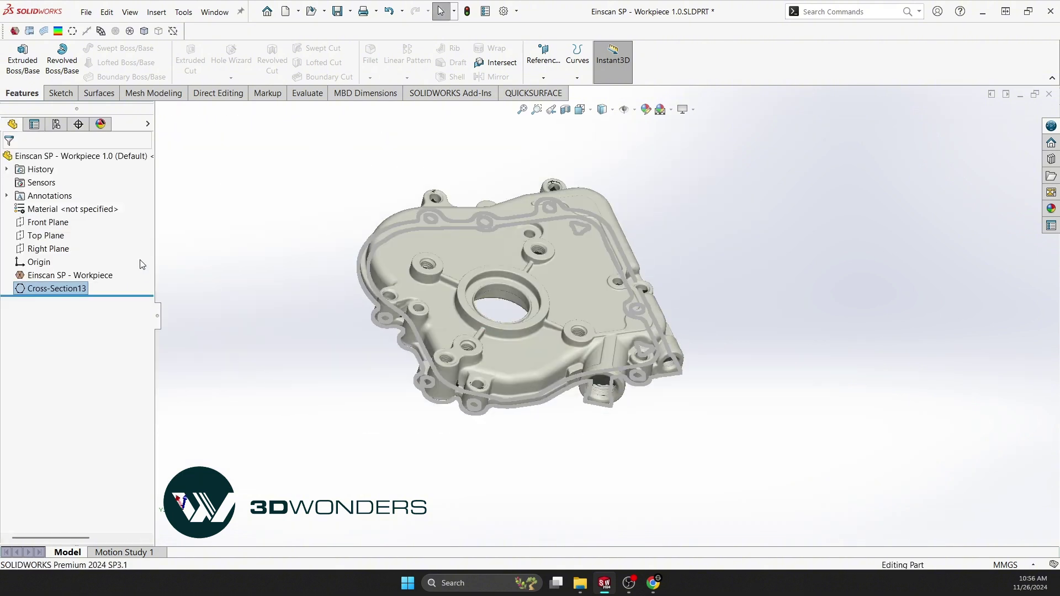
Open a sketch on the Front Plane and hide the scan mesh
click(61, 223)
click(76, 195)
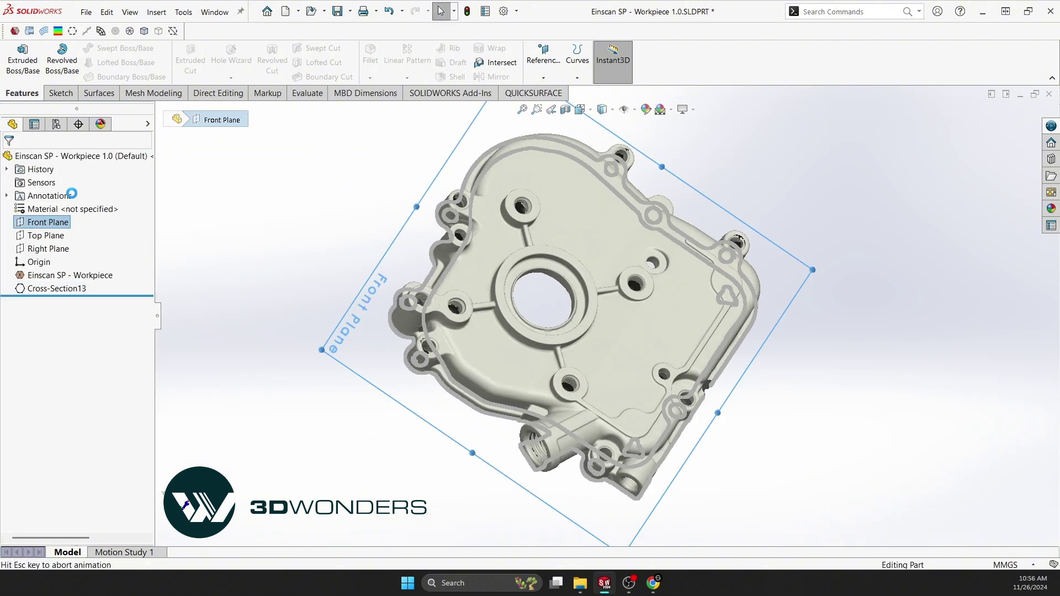
click(128, 31)
Fit lines to the straight stretches along the top, upper shoulder and right side of the section's inner contour with Extract sketch entities
click(86, 31)
scroll(561, 185, down, 2)
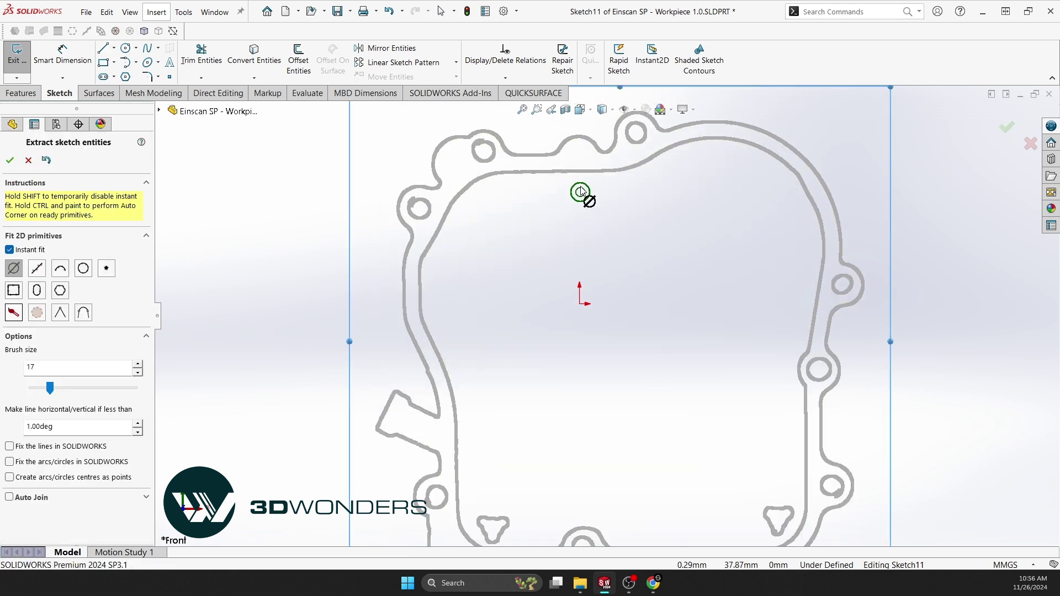
drag(526, 177, 603, 174)
drag(665, 160, 648, 161)
drag(821, 271, 808, 335)
scroll(757, 386, up, 3)
scroll(653, 334, down, 3)
drag(647, 316, 644, 423)
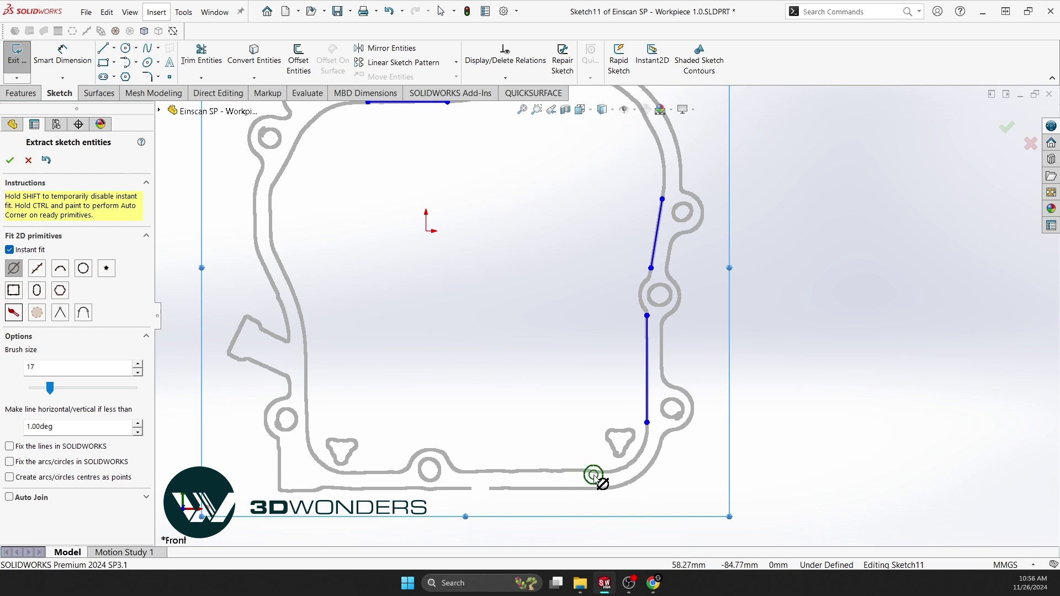
Fit lines to the inner contour's full bottom edge, lower left side and slanted stretch above it
shift+click(600, 474)
shift+click(358, 468)
drag(358, 468, 351, 470)
drag(306, 354, 307, 433)
drag(284, 258, 295, 289)
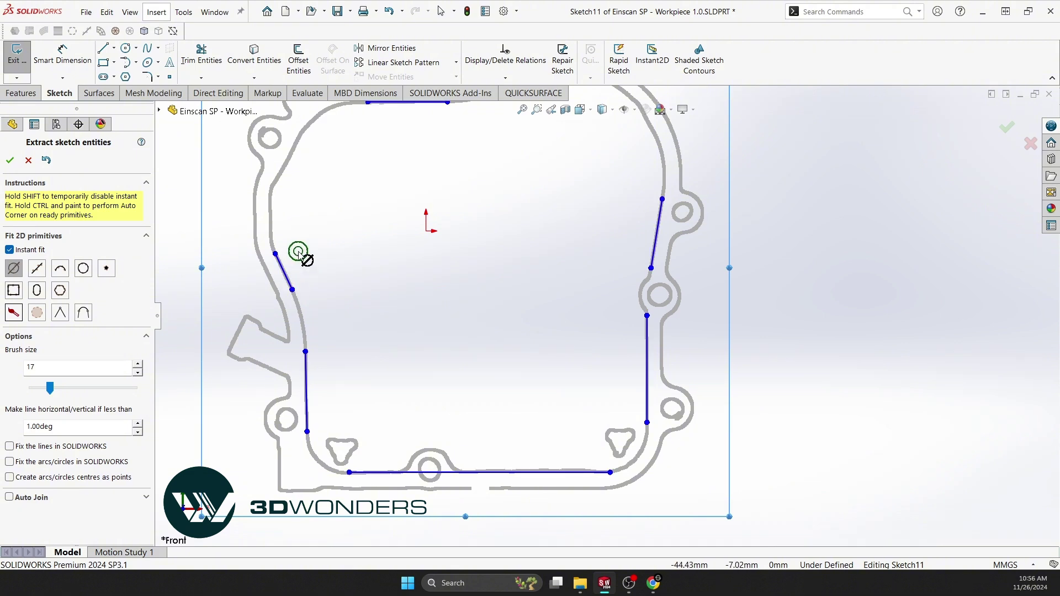
Fit lines to the inner contour's short vertical left stretch and the slanted edges of its upper left corner
scroll(287, 221, down, 2)
drag(303, 217, 304, 260)
scroll(433, 175, up, 2)
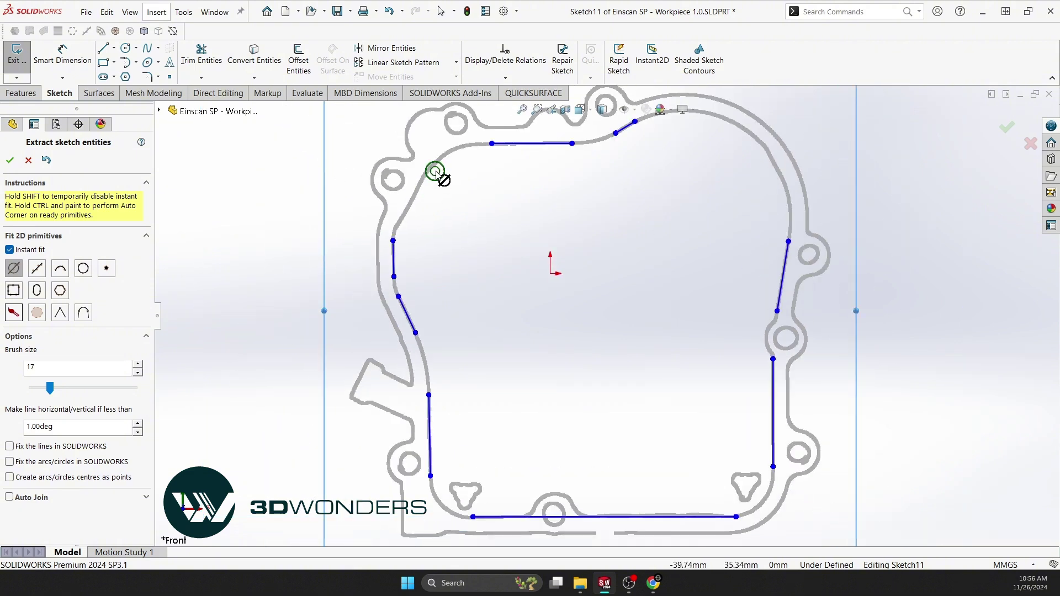
scroll(461, 168, down, 2)
mouse_move(470, 162)
mouse_down()
mouse_move(446, 184)
mouse_move(426, 272)
mouse_move(397, 267)
mouse_up()
scroll(397, 268, up, 3)
scroll(674, 386, down, 1)
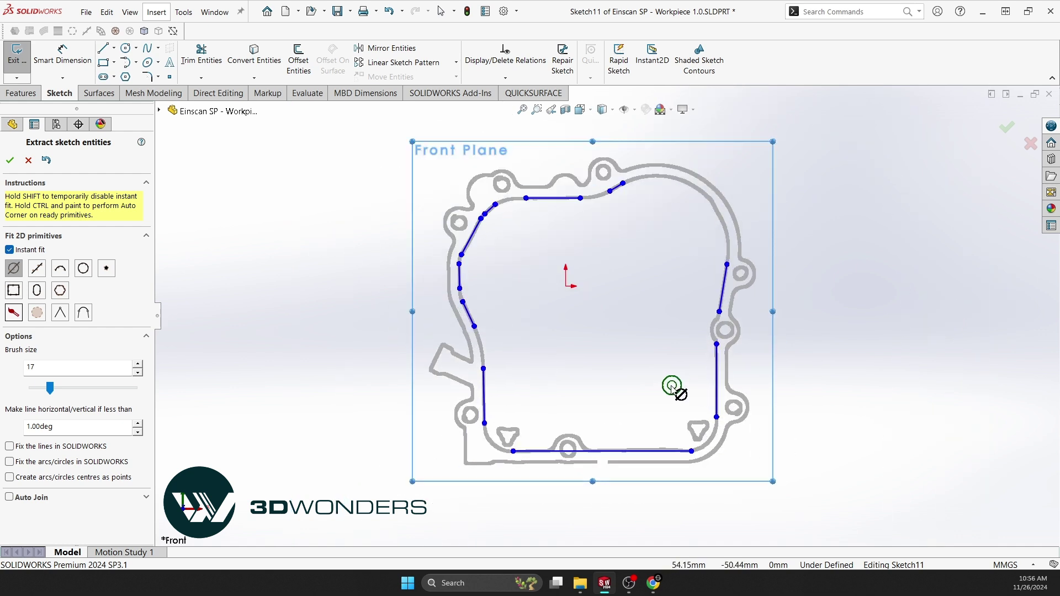
Join the fitted lines with arcs at the lower left corner and along the bends of the left side
click(77, 319)
scroll(605, 459, down, 2)
mouse_move(509, 446)
mouse_down()
mouse_move(445, 432)
mouse_move(446, 373)
mouse_up()
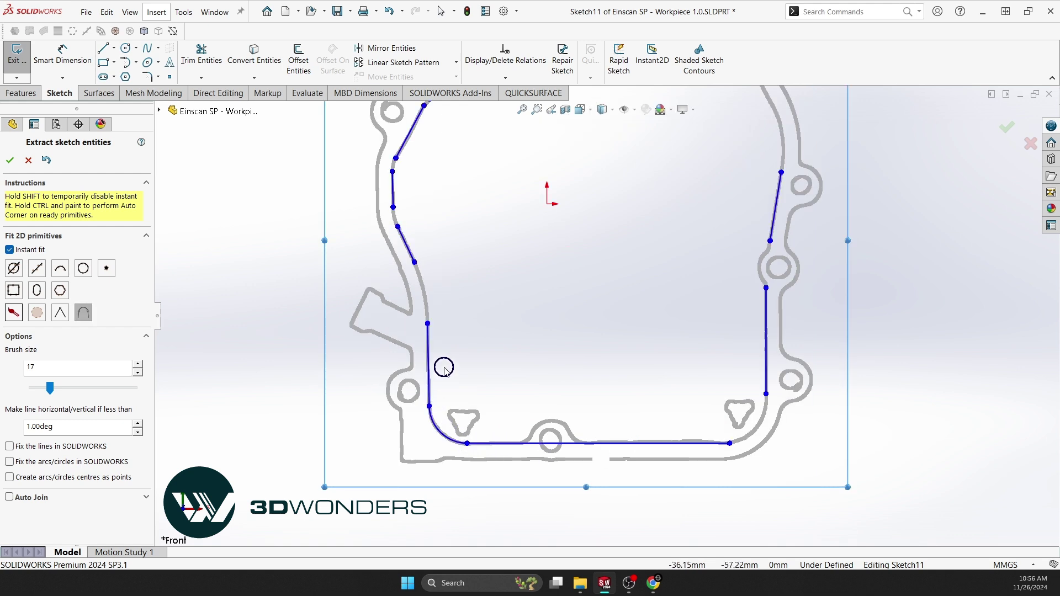
drag(419, 263, 426, 324)
scroll(555, 286, up, 3)
scroll(490, 244, down, 3)
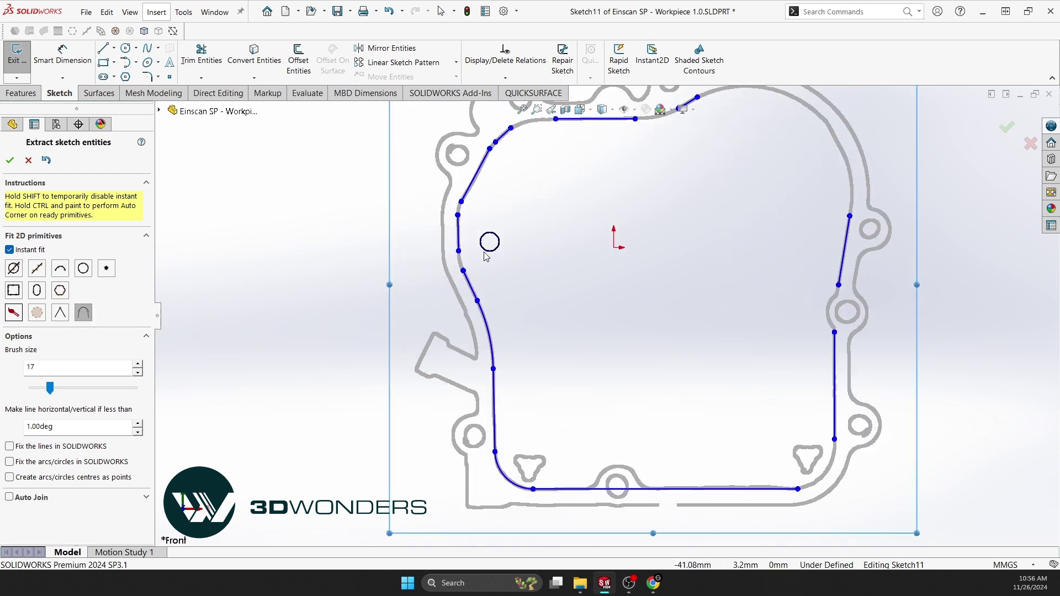
scroll(464, 235, down, 1)
drag(462, 254, 466, 279)
drag(472, 193, 460, 220)
scroll(433, 254, up, 1)
scroll(434, 258, up, 3)
scroll(802, 505, up, 2)
scroll(802, 505, down, 3)
mouse_move(705, 397)
mouse_down()
mouse_move(670, 436)
mouse_move(701, 393)
mouse_up()
key(ctrl+z)
Join the remaining lines at sharp corners at the lower right, right-side bend and upper right, and accept the extracted entities
click(60, 313)
drag(704, 294, 709, 249)
ctrl+middle_drag(790, 181, 719, 232)
ctrl+middle_drag(648, 217, 668, 326)
scroll(668, 326, down, 1)
ctrl+middle_drag(615, 544, 574, 339)
scroll(574, 339, down, 2)
click(10, 160)
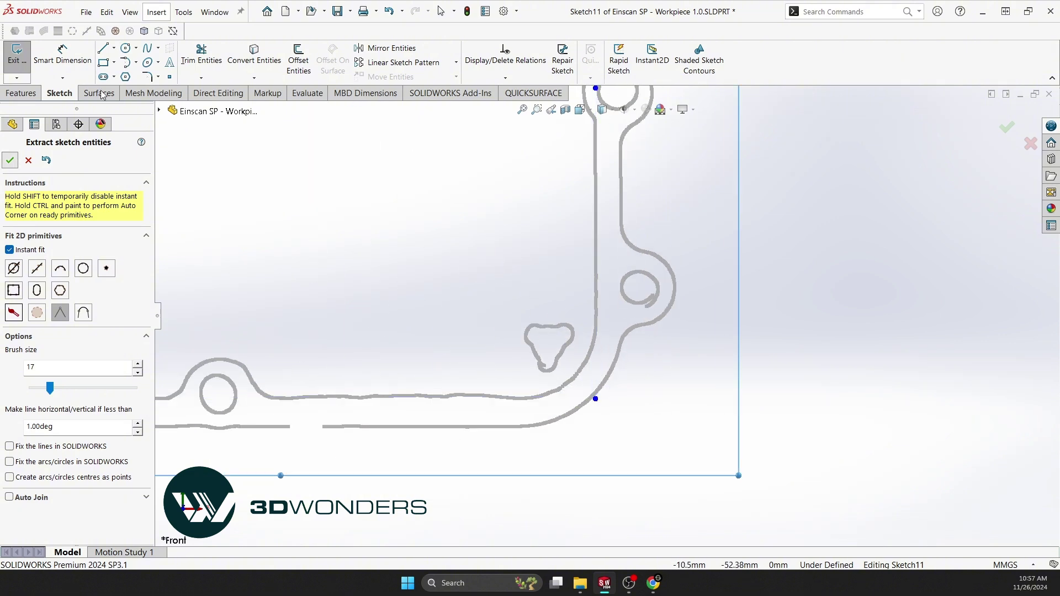
Fillet the inner contour's lower right corner with a 15 mm radius and its right-side bend with 30 mm
click(148, 77)
click(596, 398)
text(15)
key(Return)
scroll(599, 385, up, 1)
ctrl+middle_drag(599, 121, 646, 231)
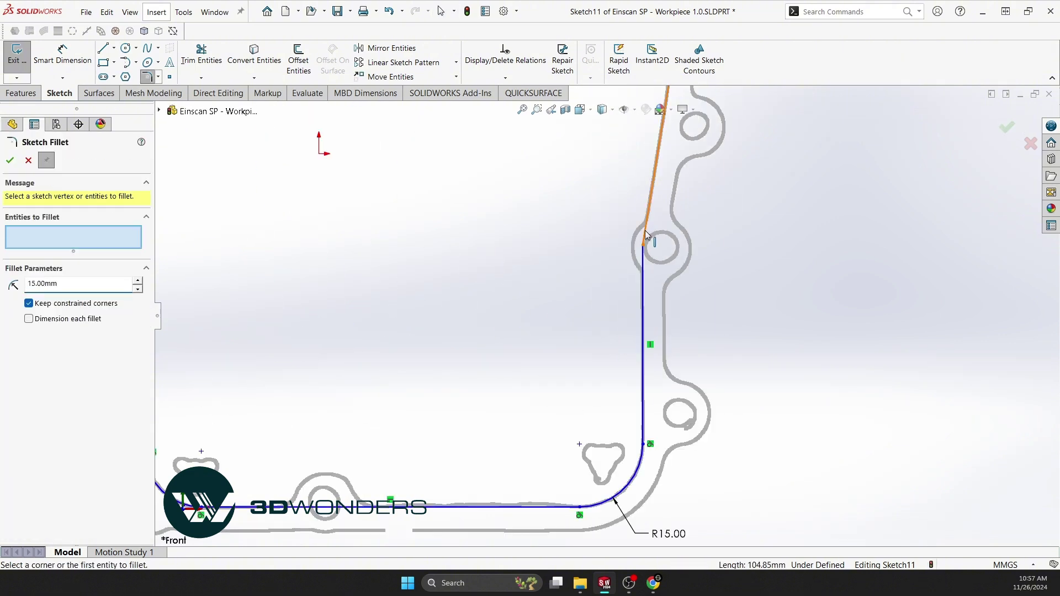
click(643, 245)
double_click(47, 283)
text(30)
key(Return)
Fillet the inner contour's large upper right corner with a 37 mm radius
scroll(608, 232, up, 2)
ctrl+middle_drag(712, 138, 604, 365)
click(580, 126)
double_click(47, 283)
text(35)
key(Return)
double_click(47, 283)
text(37)
key(Return)
scroll(480, 243, down, 5)
scroll(538, 232, up, 8)
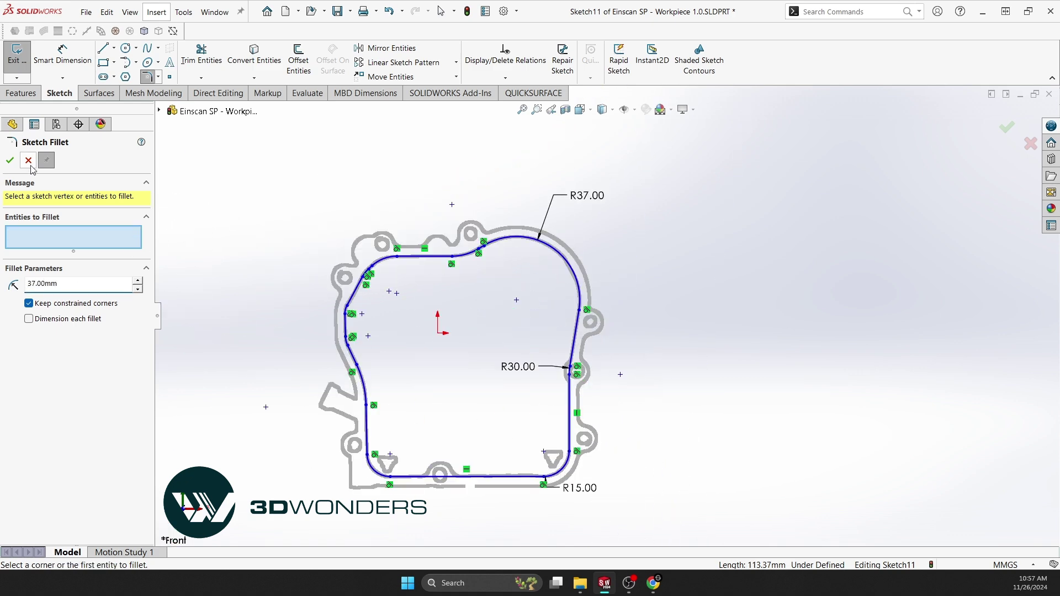
click(10, 161)
Offset the whole inner contour chain outward by 5.5 mm to form the flange's outer contour
click(298, 59)
click(446, 257)
ctrl+middle_drag(383, 434, 365, 443)
scroll(287, 428, down, 4)
text(5.5)
key(Return)
scroll(622, 277, up, 3)
scroll(705, 436, down, 3)
scroll(608, 441, up, 3)
scroll(350, 204, down, 5)
scroll(350, 203, up, 5)
scroll(662, 354, down, 2)
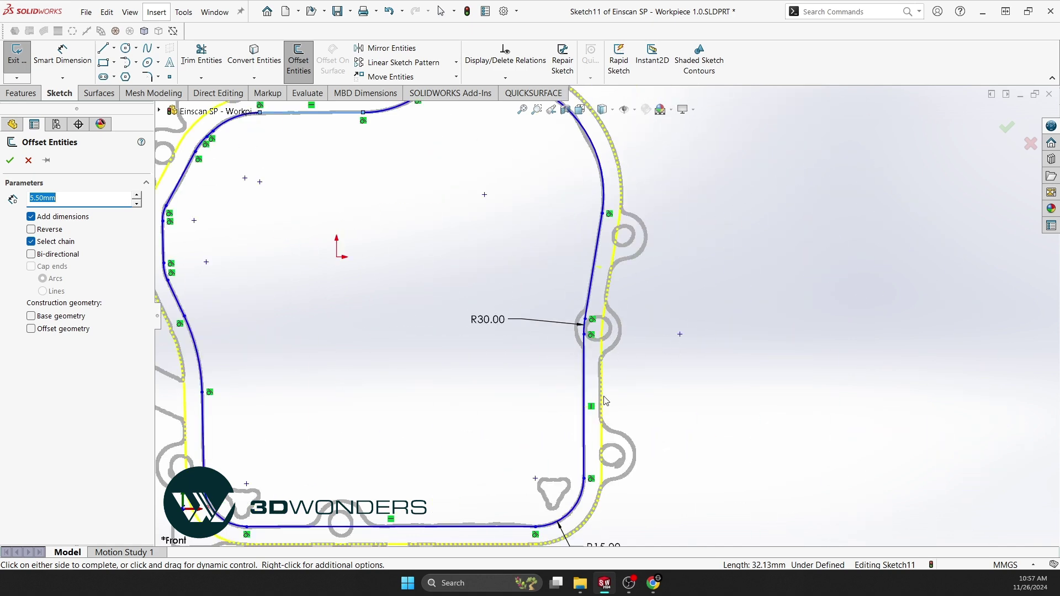
scroll(661, 356, up, 3)
scroll(648, 419, down, 4)
click(10, 160)
Delete the offset contour's lower right arc, right-side segments and upper right arc
click(598, 465)
key(Delete)
drag(643, 221, 601, 268)
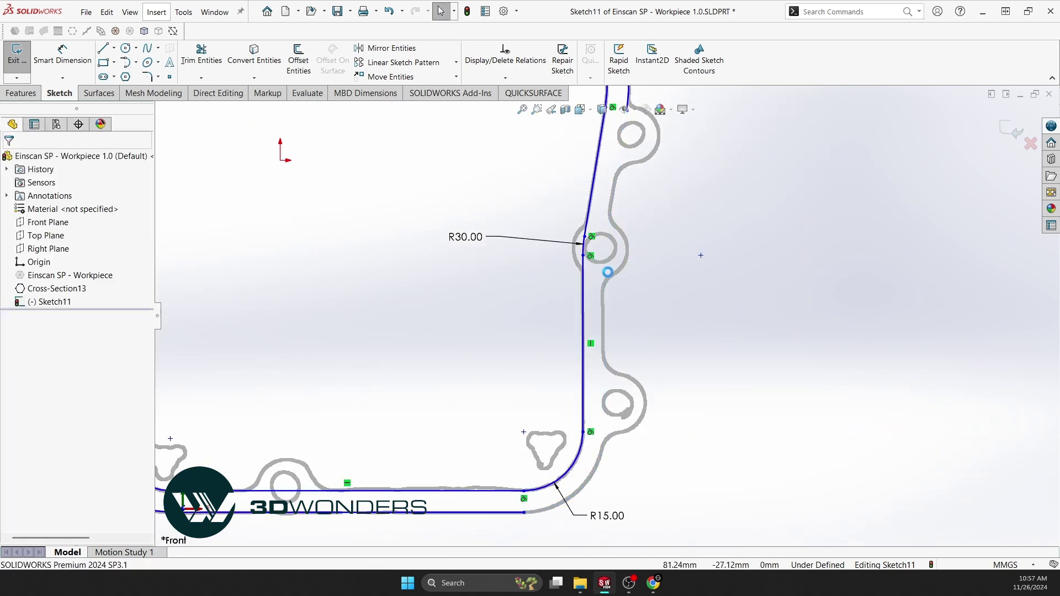
key(Delete)
scroll(606, 398, up, 3)
click(603, 157)
key(Delete)
Fit new lines to the slanted and vertical stretches on the right side of the section's outer contour
key(e)
scroll(621, 282, down, 9)
drag(578, 176, 555, 307)
scroll(555, 308, up, 5)
drag(542, 183, 544, 285)
scroll(605, 318, down, 5)
click(10, 160)
Trim the new right-side lines to corners with each other, the outer bottom line and the outer shoulder line
key(t)
click(581, 296)
click(514, 433)
click(582, 309)
click(589, 187)
click(589, 188)
scroll(594, 194, up, 2)
click(479, 222)
key(Escape)
Fillet the outer contour's lower right corner with a 20 mm radius and round the bend on its right side
click(148, 76)
scroll(575, 518, down, 3)
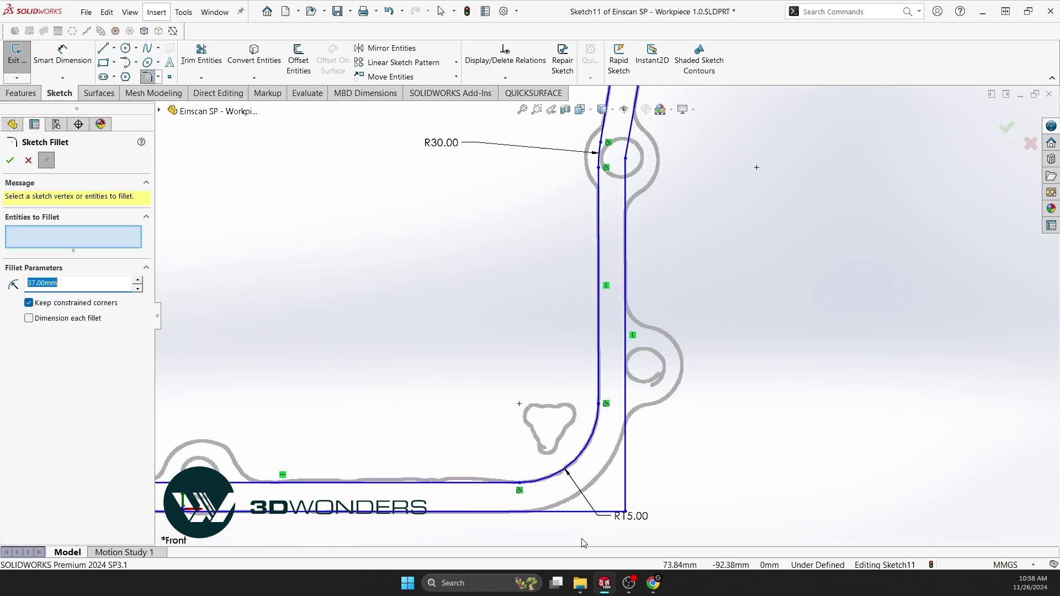
scroll(575, 518, down, 4)
text(20)
click(631, 475)
click(650, 441)
right_click(628, 450)
scroll(630, 397, up, 7)
scroll(656, 236, down, 7)
click(482, 188)
click(472, 267)
scroll(612, 316, up, 7)
Fillet the outer contour's pointed upper right corner with a 42.8 mm radius and finish the Sketch Fillet
scroll(633, 133, down, 4)
click(500, 208)
click(554, 331)
double_click(68, 284)
text(3042.5)
key(Return)
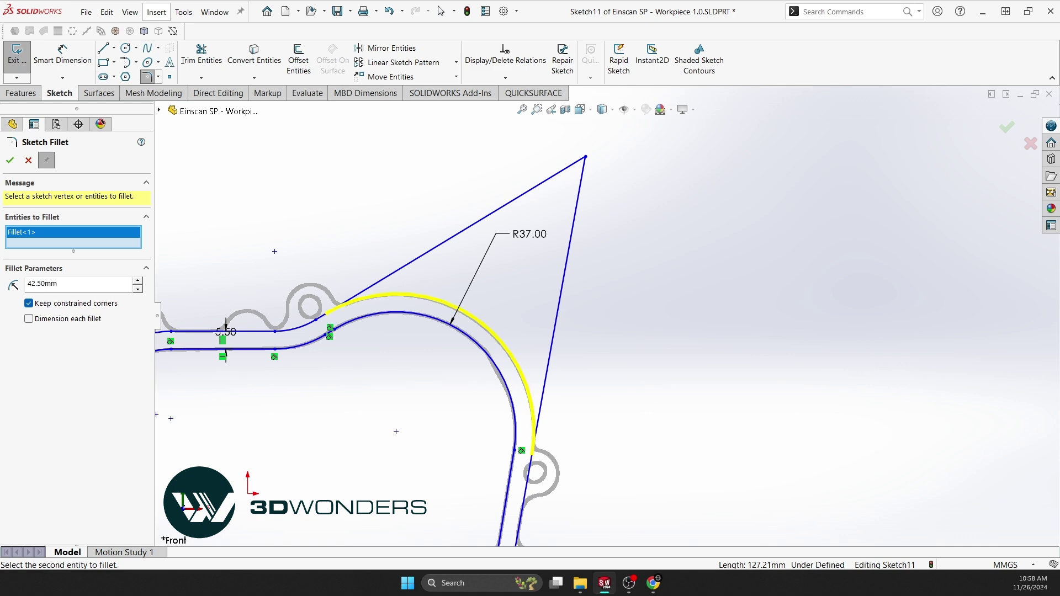
scroll(187, 280, down, 2)
text(.8)
click(9, 160)
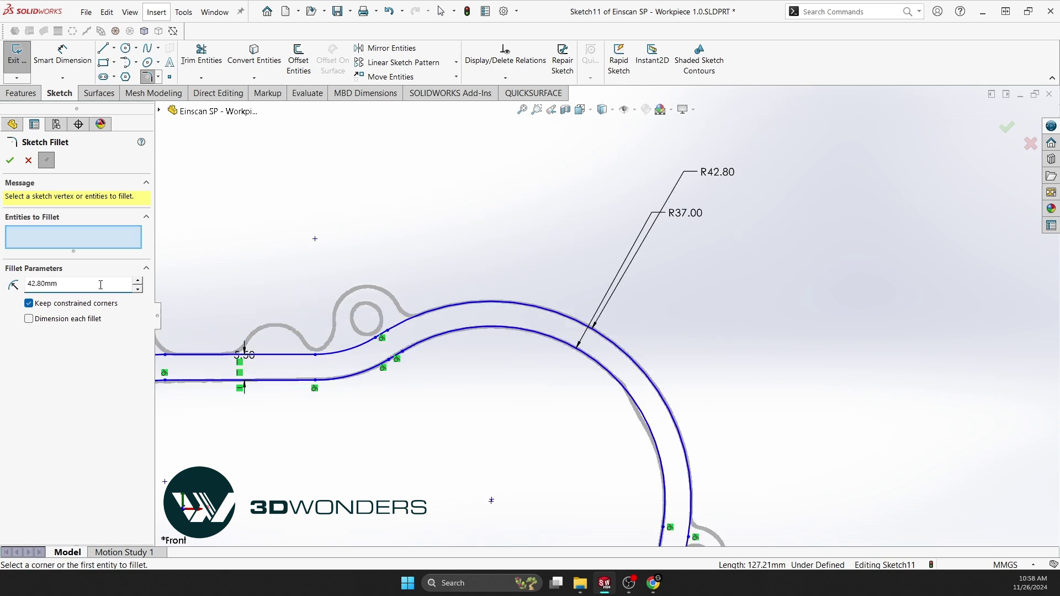
key(f)
click(8, 161)
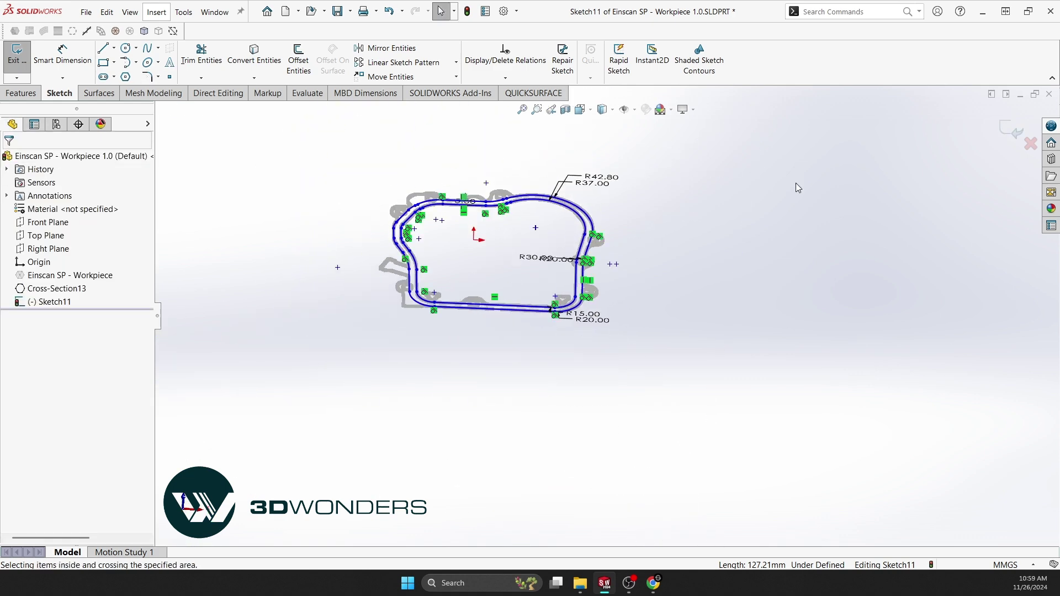
Close the sketch and display the scan mesh with the cross section hidden
click(1003, 133)
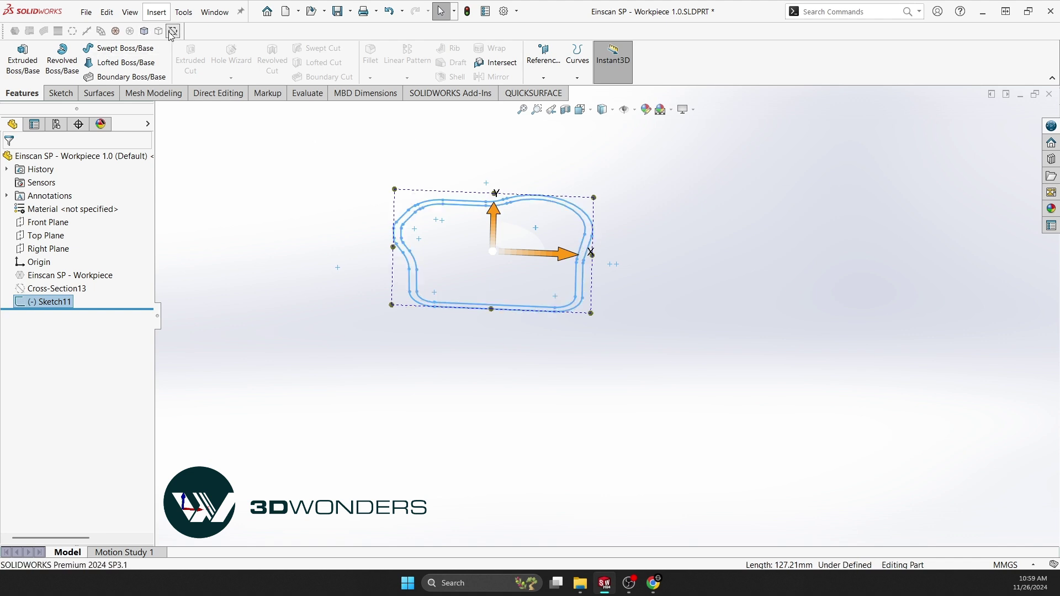
click(118, 35)
scroll(546, 203, down, 4)
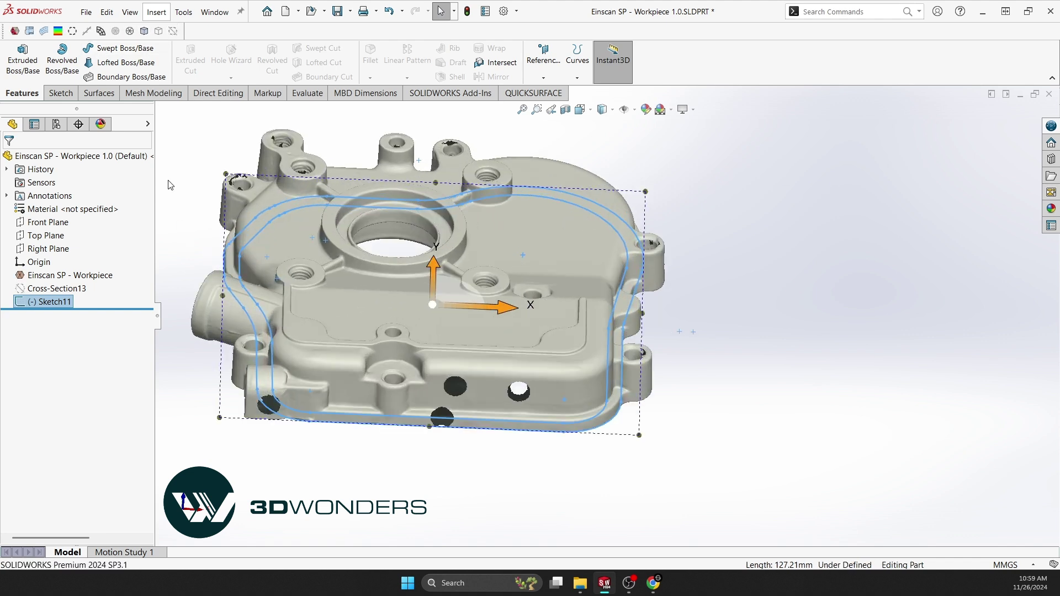
Extrude the flange profile as a 5 mm blind boss toward the scanned cover
click(23, 60)
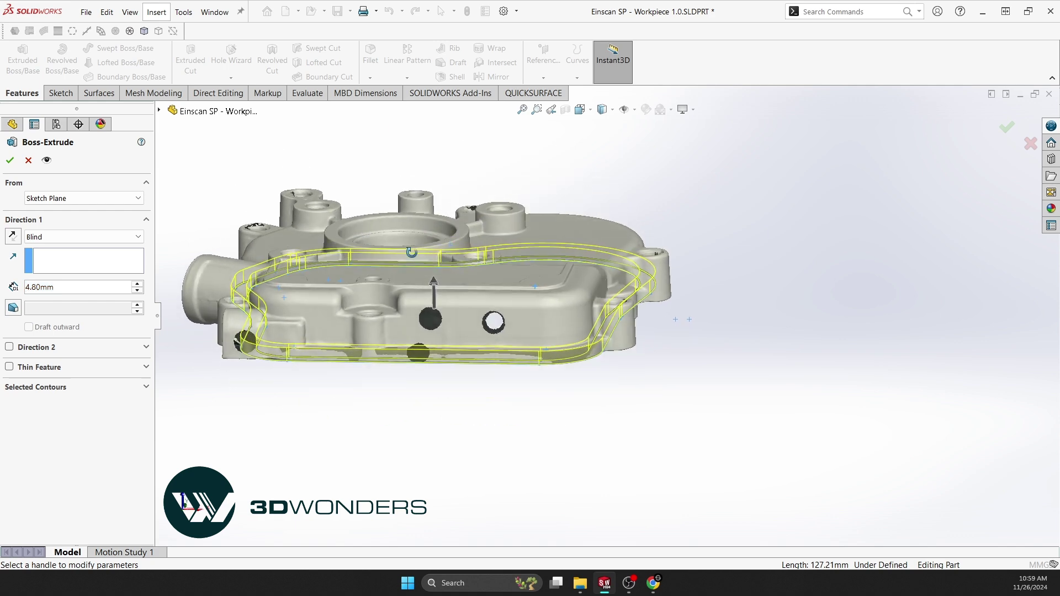
middle_drag(850, 167, 639, 221)
key(space)
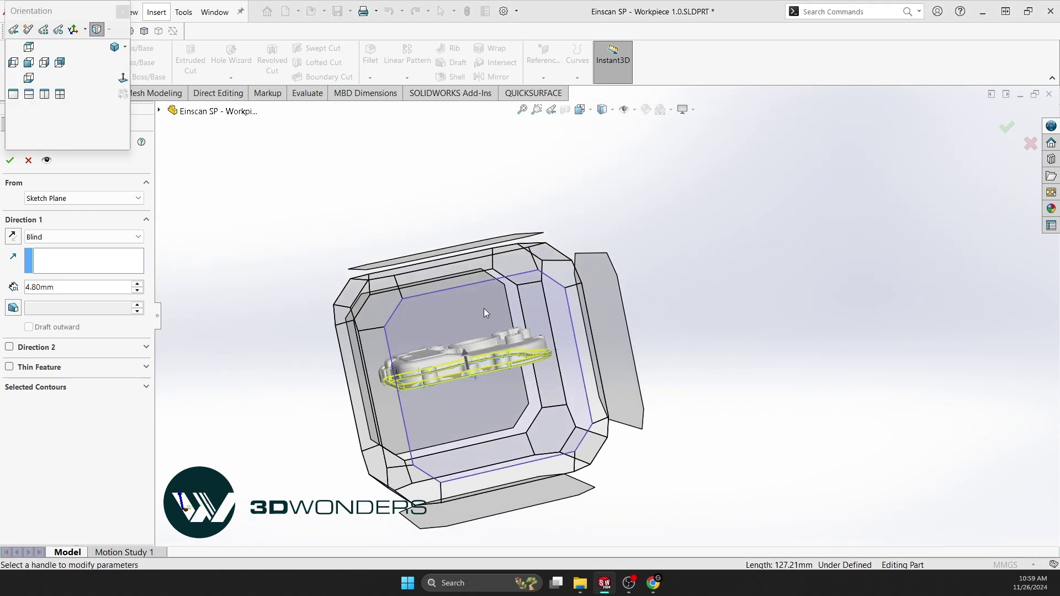
click(483, 308)
scroll(592, 343, down, 5)
double_click(65, 291)
text(5)
key(Return)
scroll(603, 323, up, 5)
middle_drag(608, 267, 670, 374)
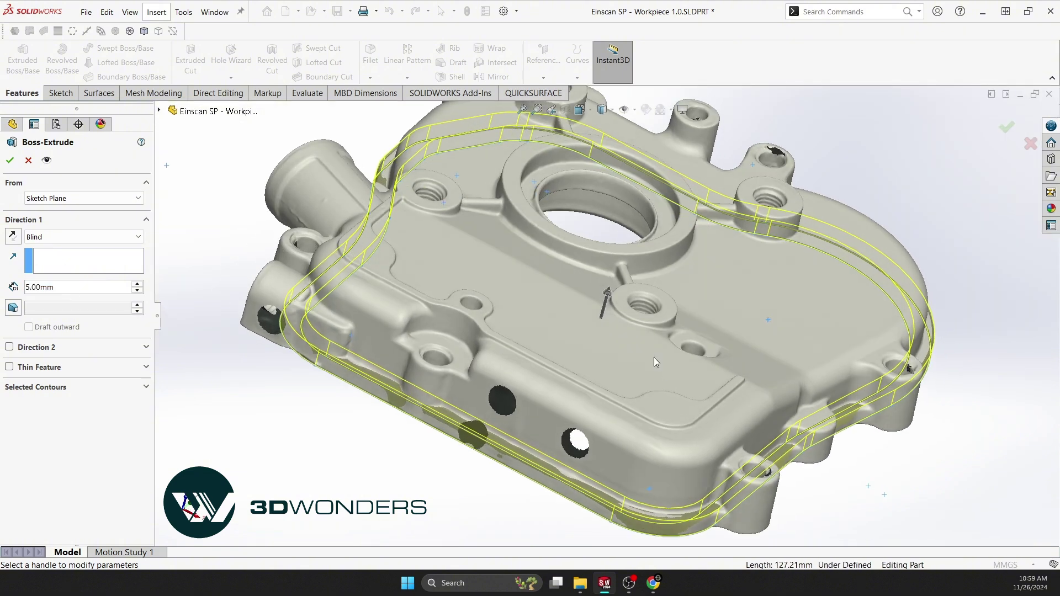
key(f)
click(9, 160)
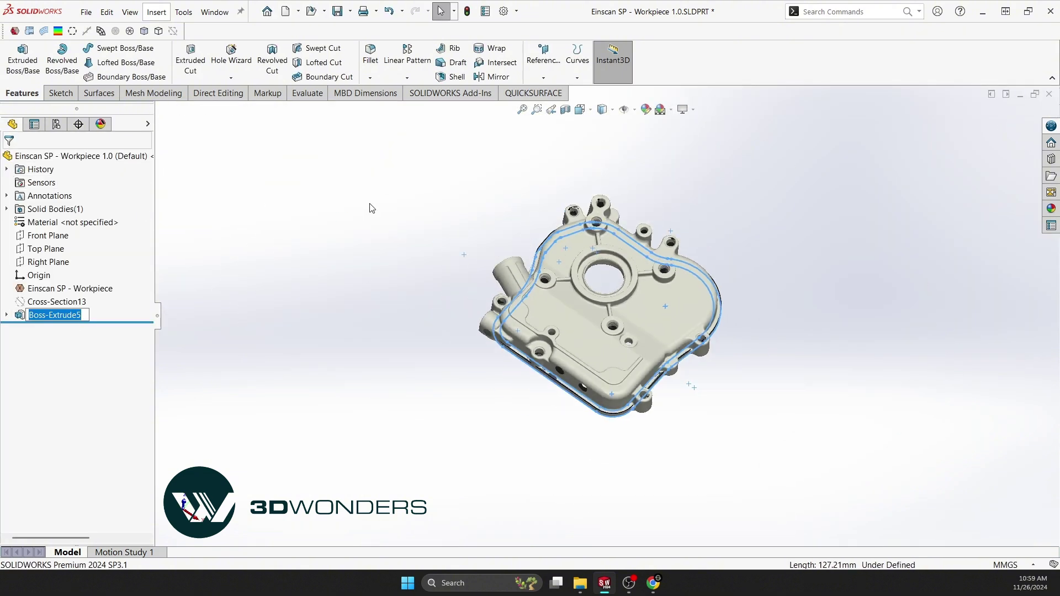
Compare the extruded flange with the scan mesh and examine the deviation colours from several angles
click(370, 208)
click(59, 32)
scroll(741, 359, down, 3)
middle_drag(666, 362, 675, 413)
scroll(592, 429, up, 3)
middle_drag(611, 393, 657, 179)
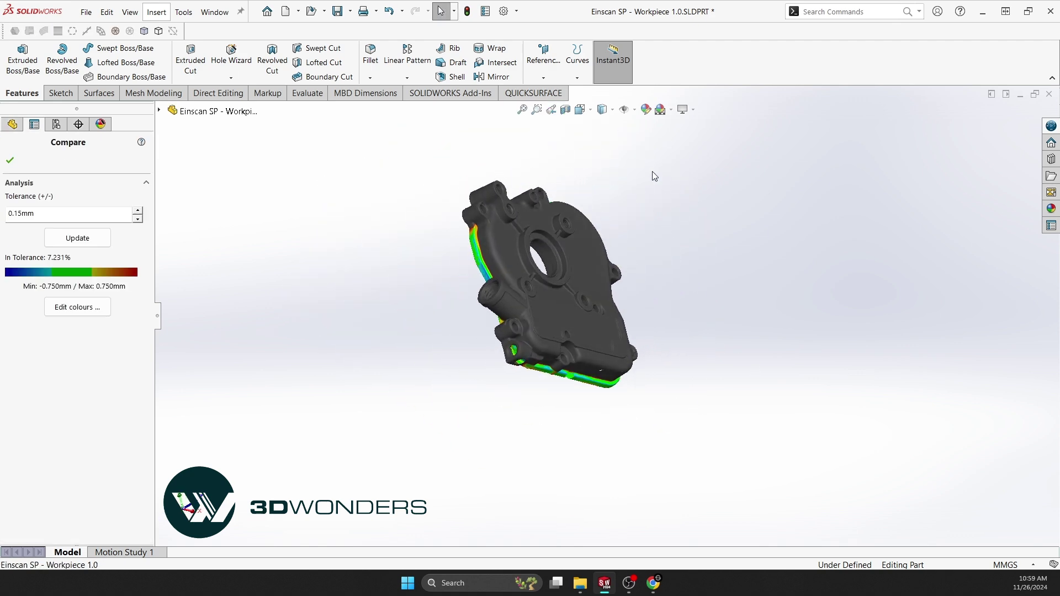
Examine the flange's deviation from the front and close the comparison
middle_drag(601, 346, 652, 322)
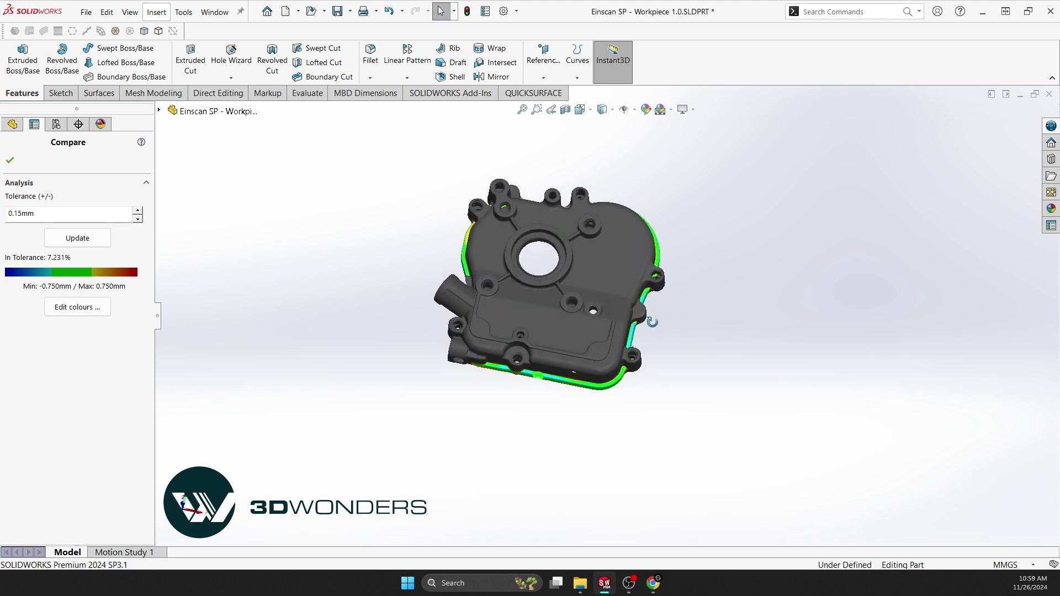
click(10, 161)
Create a scan cross section offset 6.5 mm from the flange's upper face
scroll(533, 442, down, 5)
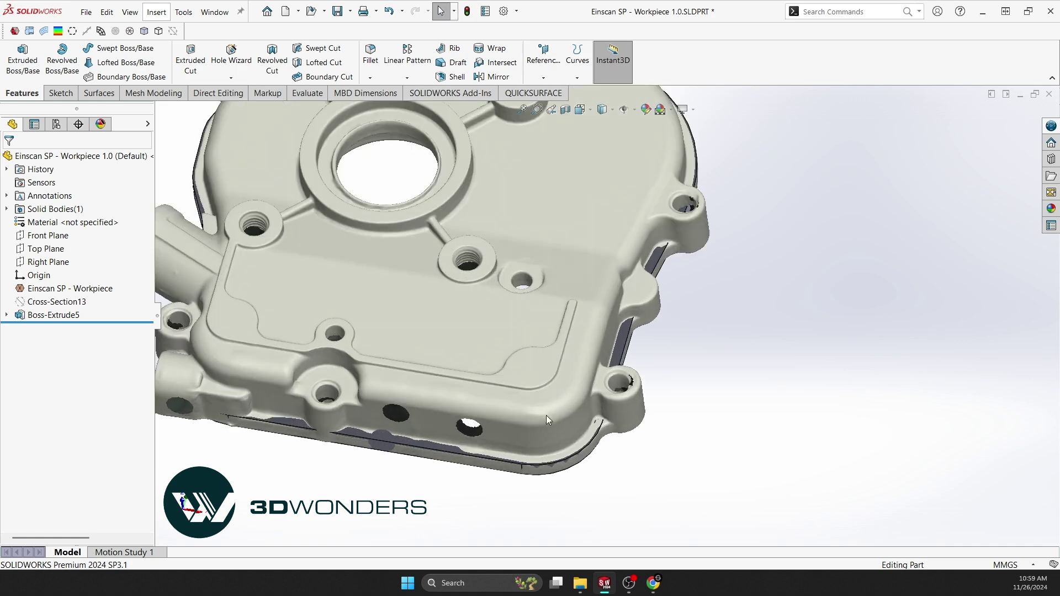
click(583, 438)
click(624, 411)
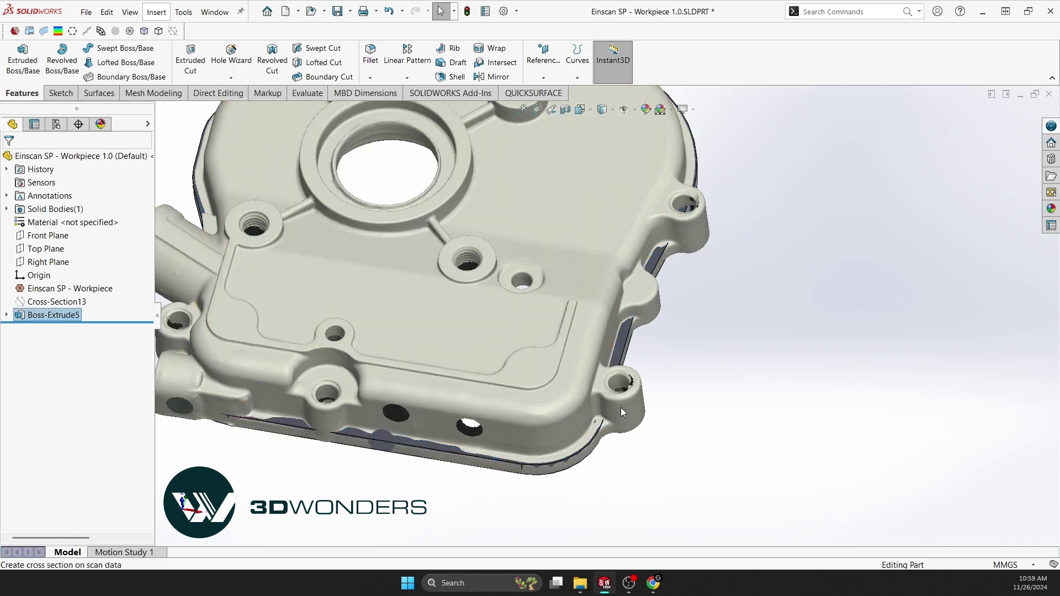
drag(530, 321, 529, 300)
middle_drag(529, 299, 676, 363)
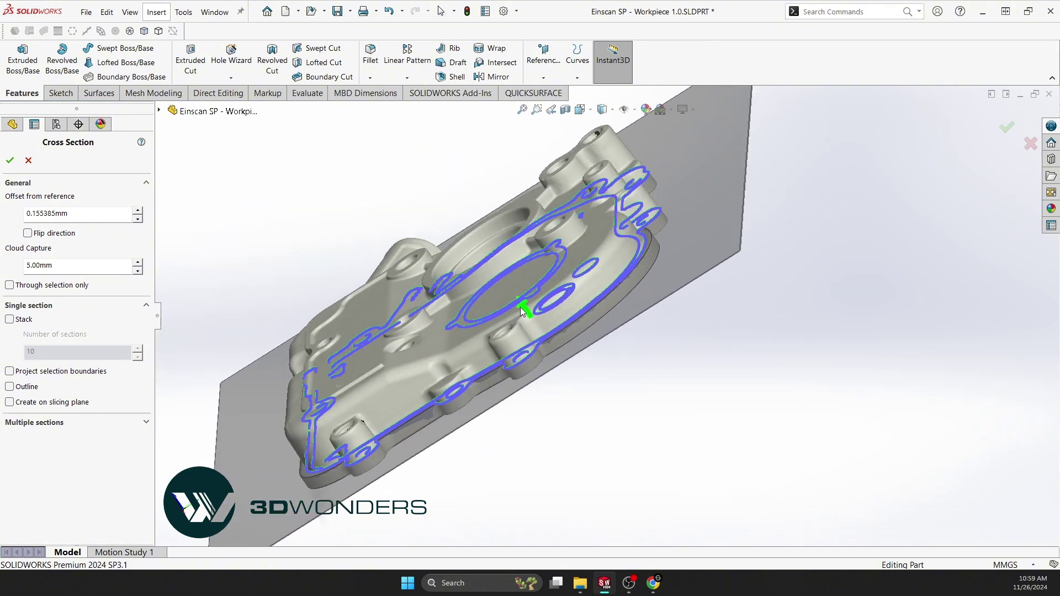
drag(521, 305, 514, 291)
double_click(85, 218)
text(6.5)
key(Return)
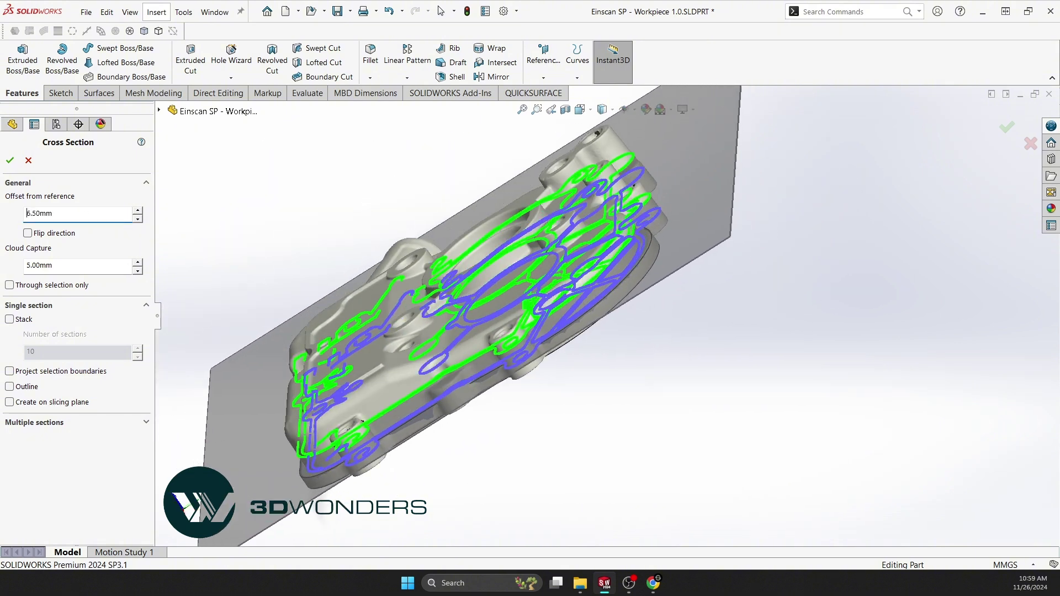
click(12, 161)
Start a sketch on the flange's upper face, show the flange's profile sketch, and hide the scan mesh and solid body
click(646, 236)
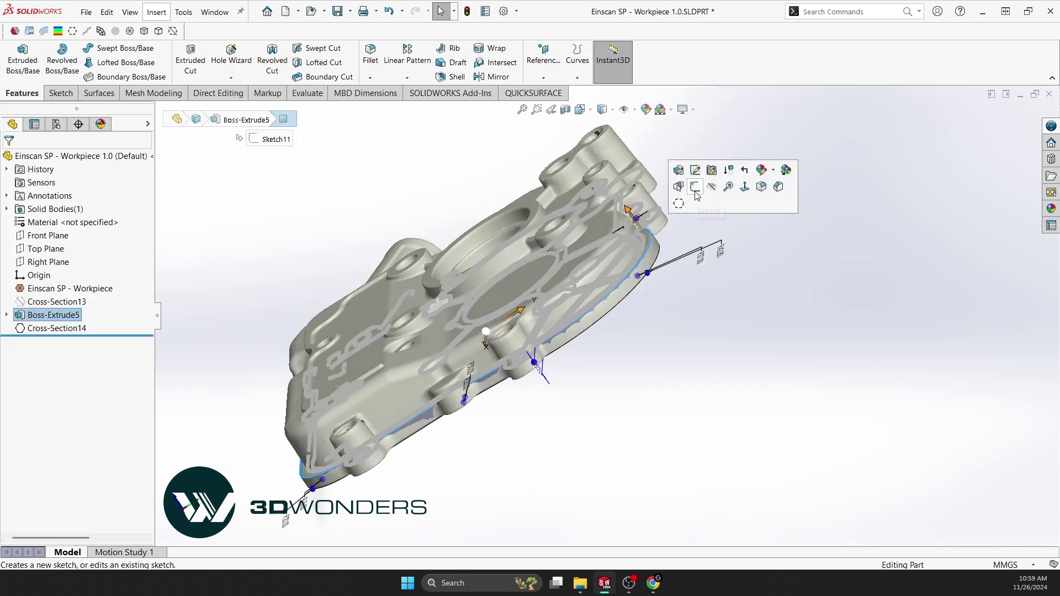
click(695, 187)
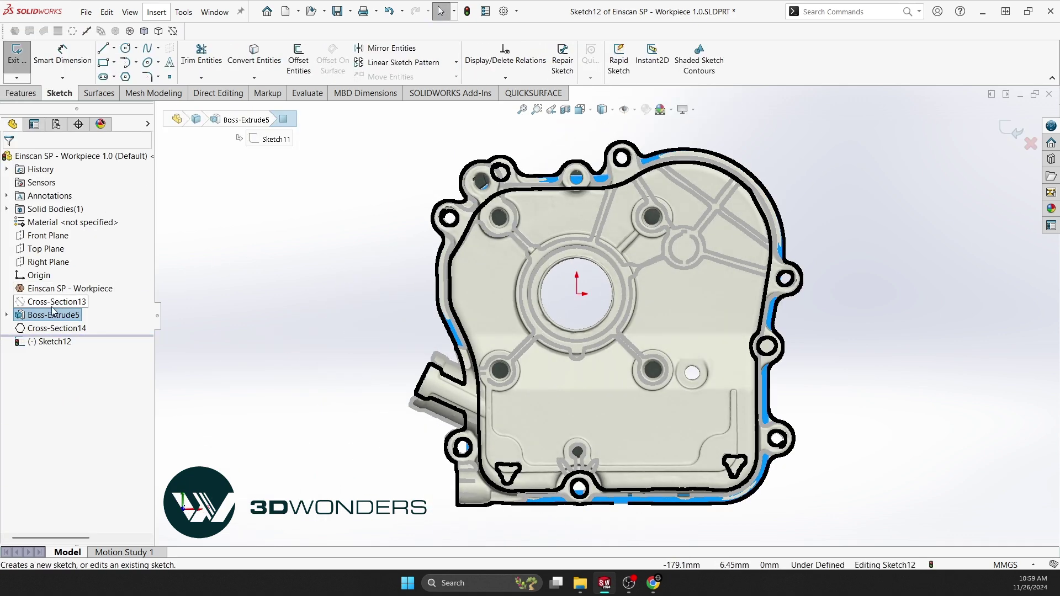
click(6, 314)
click(40, 329)
click(48, 311)
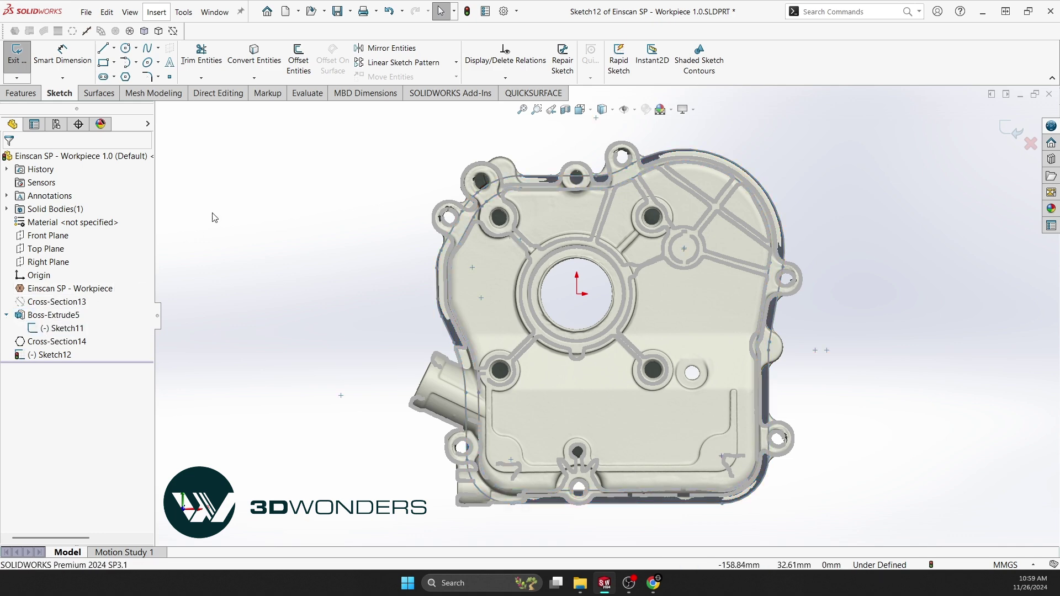
click(130, 31)
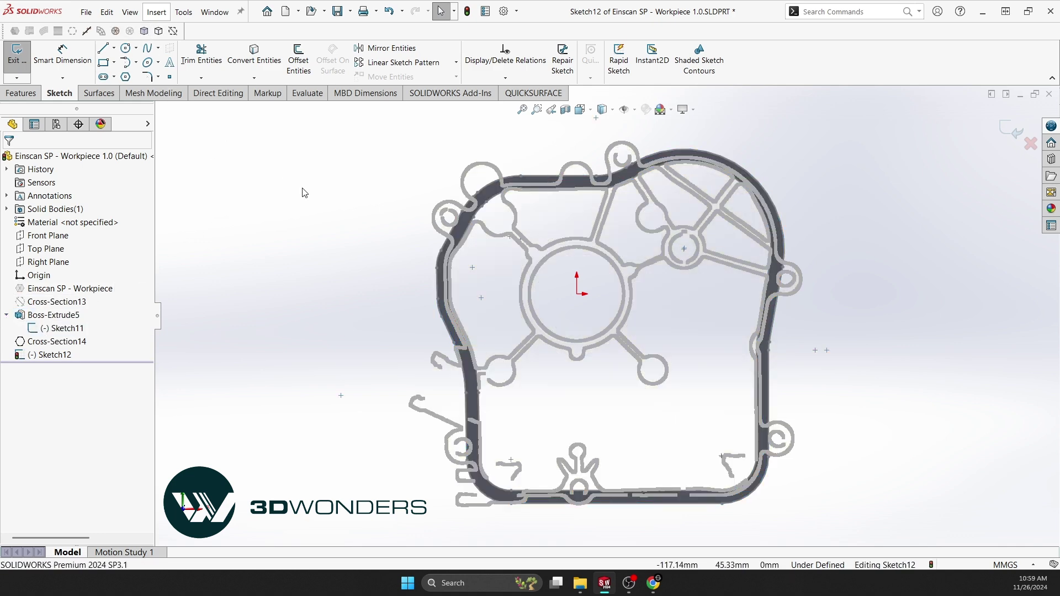
click(159, 31)
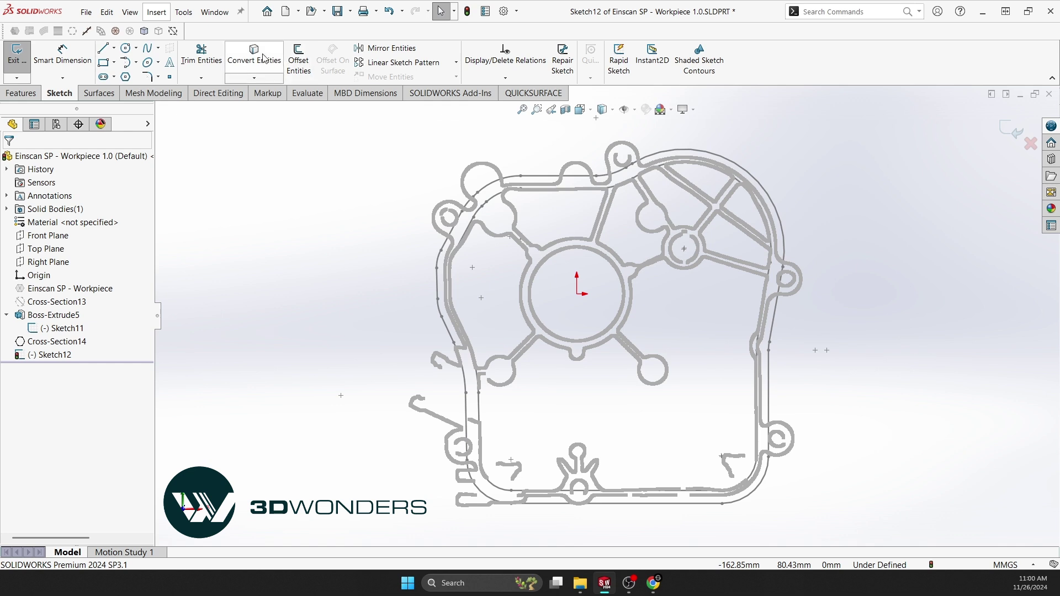
Convert the flange profile's outer contour chain into the new sketch
click(265, 58)
click(496, 187)
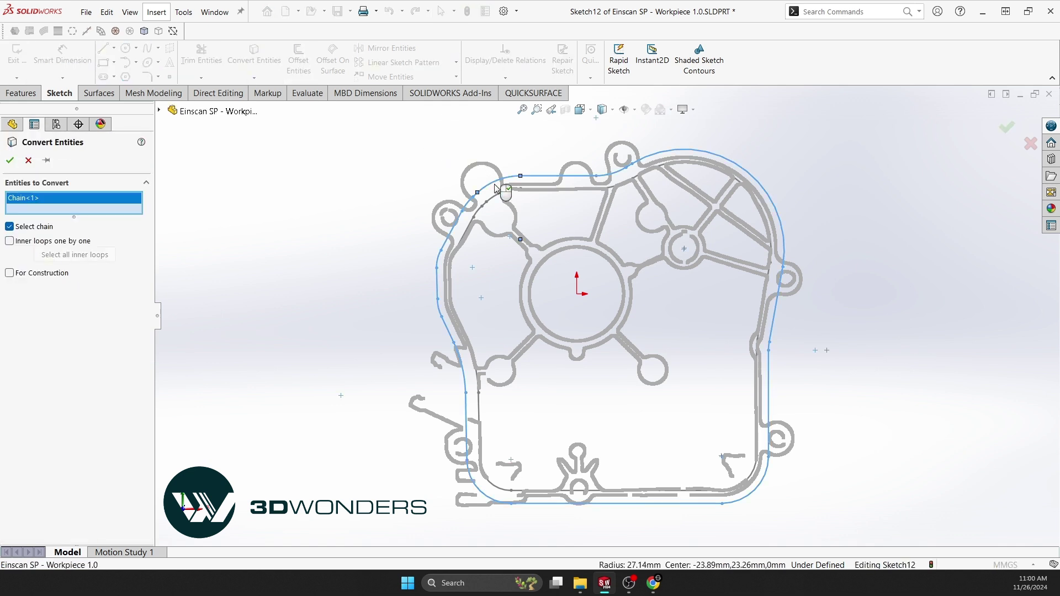
click(10, 161)
Offset the converted outer contour chain inward with a distance of 3.4 mm
click(299, 58)
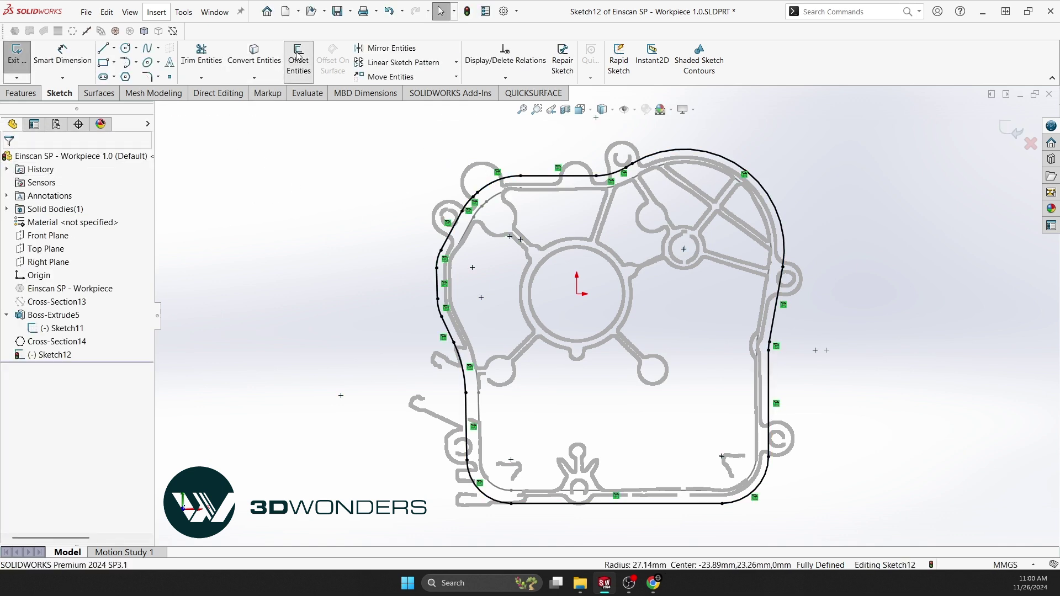
scroll(771, 405, down, 4)
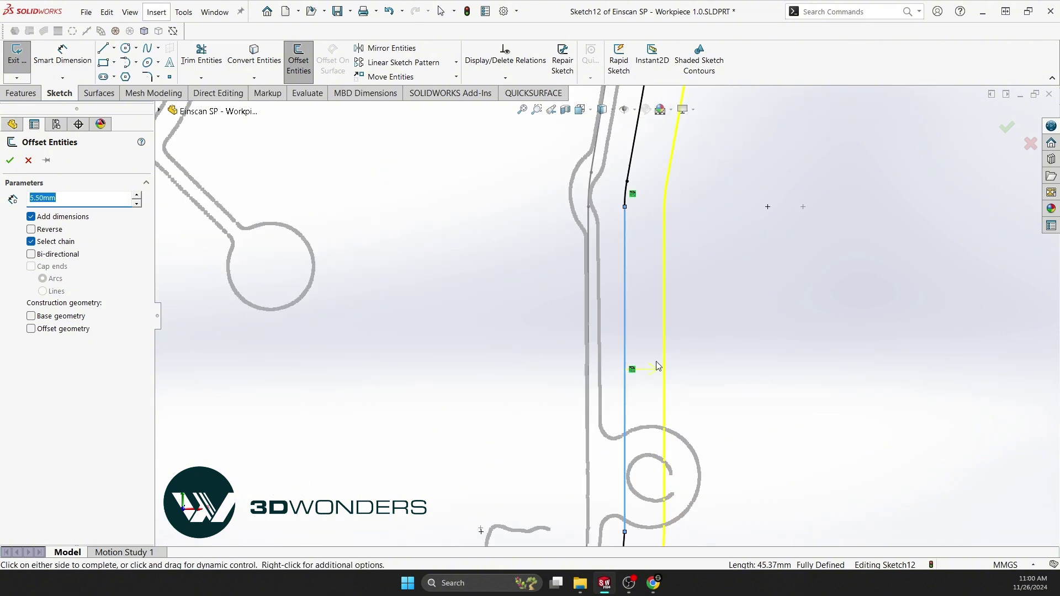
click(31, 230)
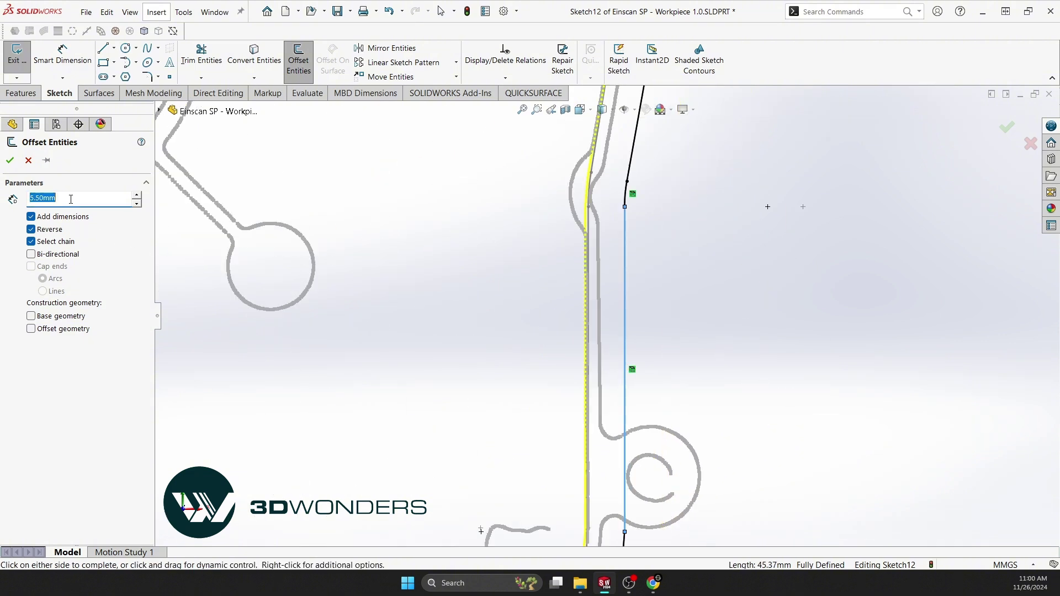
text(3)
key(Return)
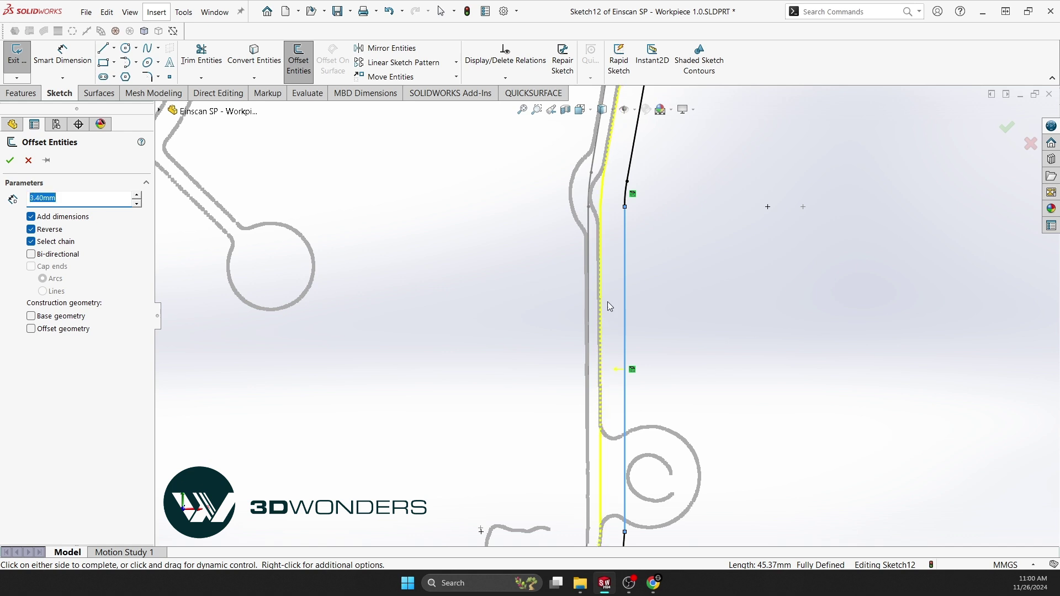
Check the offset against the scan cross section all around the contour, refine its distance to 3.6 mm and accept it
scroll(607, 298, up, 6)
scroll(539, 415, down, 6)
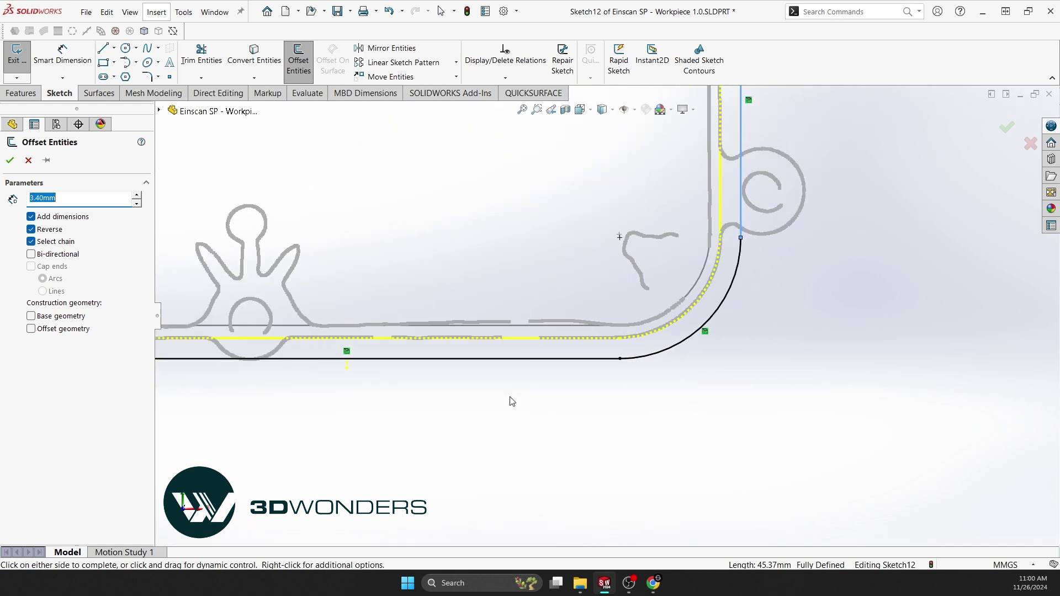
scroll(260, 308, up, 6)
scroll(374, 208, down, 6)
scroll(372, 389, up, 4)
scroll(528, 189, down, 7)
scroll(304, 398, up, 4)
scroll(652, 326, down, 4)
scroll(445, 390, down, 2)
scroll(321, 343, down, 4)
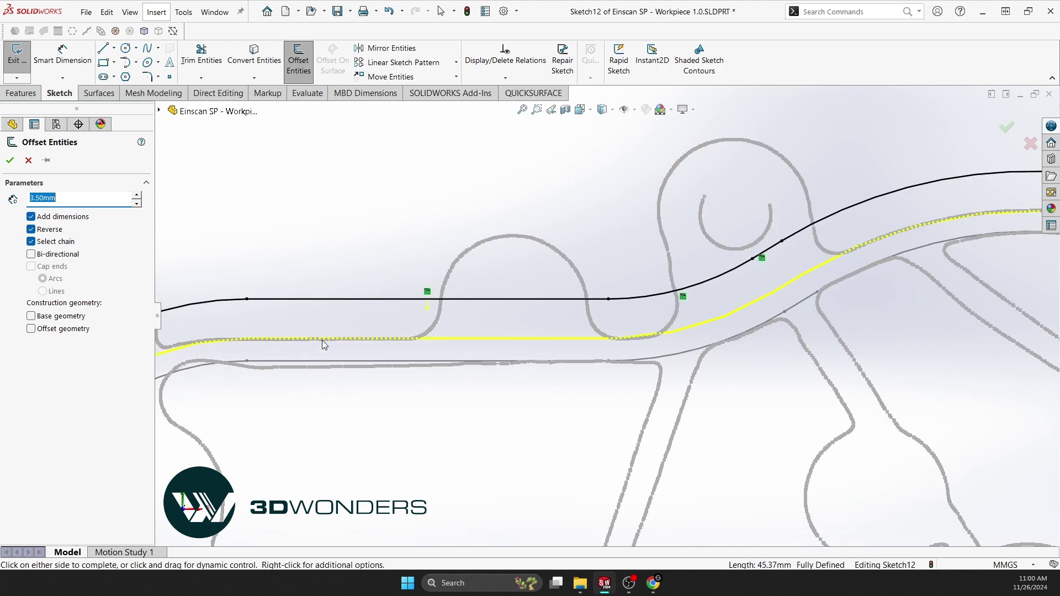
scroll(332, 292, up, 8)
scroll(552, 342, down, 6)
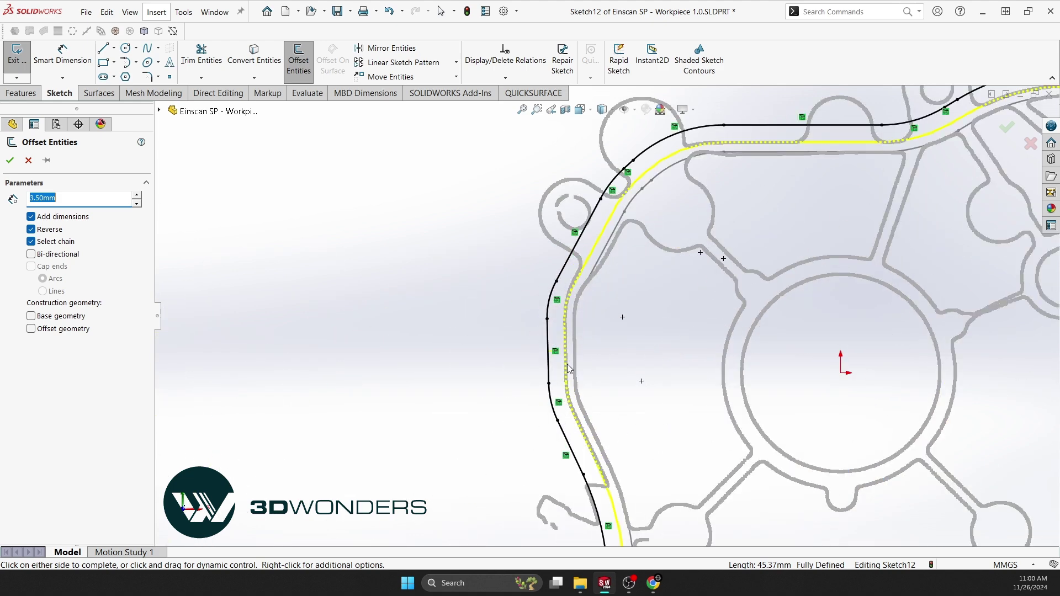
scroll(952, 414, up, 6)
scroll(741, 374, down, 4)
scroll(624, 330, down, 2)
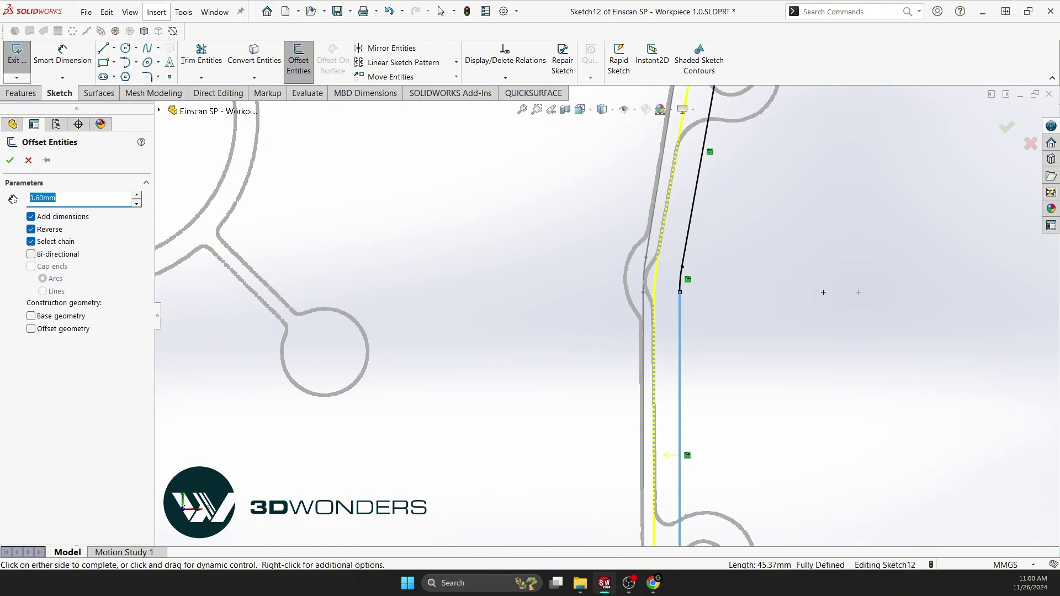
scroll(823, 292, up, 6)
scroll(520, 497, down, 4)
scroll(519, 481, up, 3)
scroll(385, 179, down, 4)
scroll(385, 178, up, 5)
scroll(690, 215, down, 4)
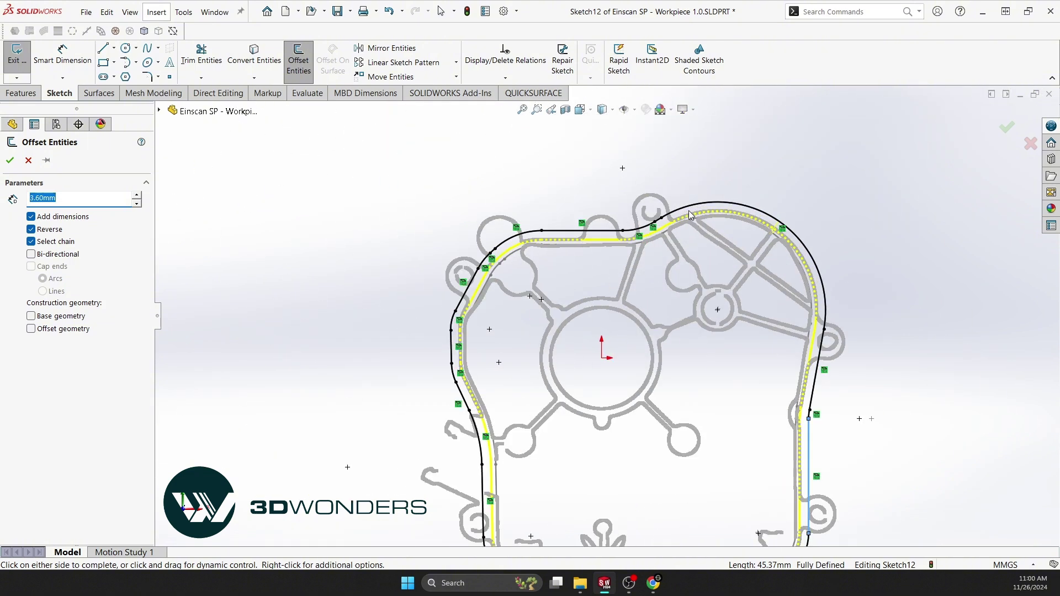
click(17, 159)
Delete the whole converted outer contour chain, leaving the inward offset contour
right_click(764, 217)
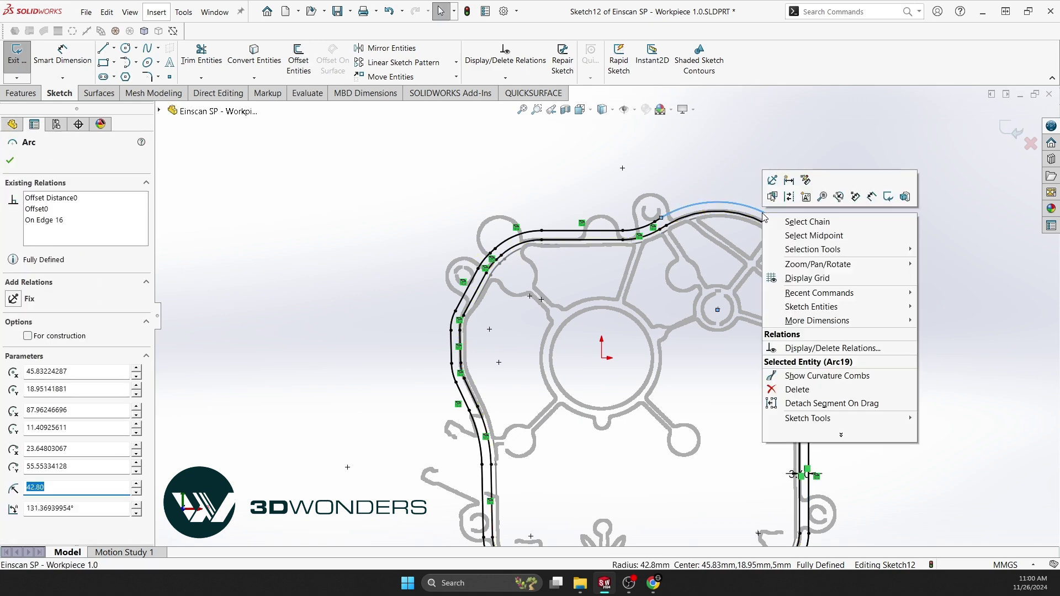
click(789, 217)
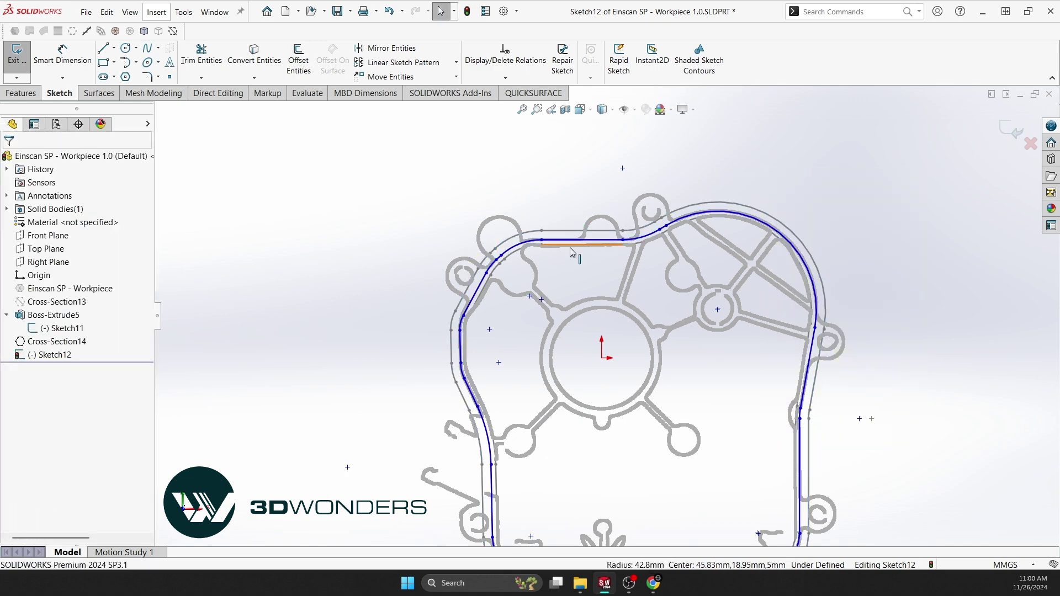
Convert the flange profile's inner contour chain into the sketch as the wall's inner boundary
scroll(513, 312, down, 3)
scroll(502, 263, up, 3)
scroll(390, 283, down, 3)
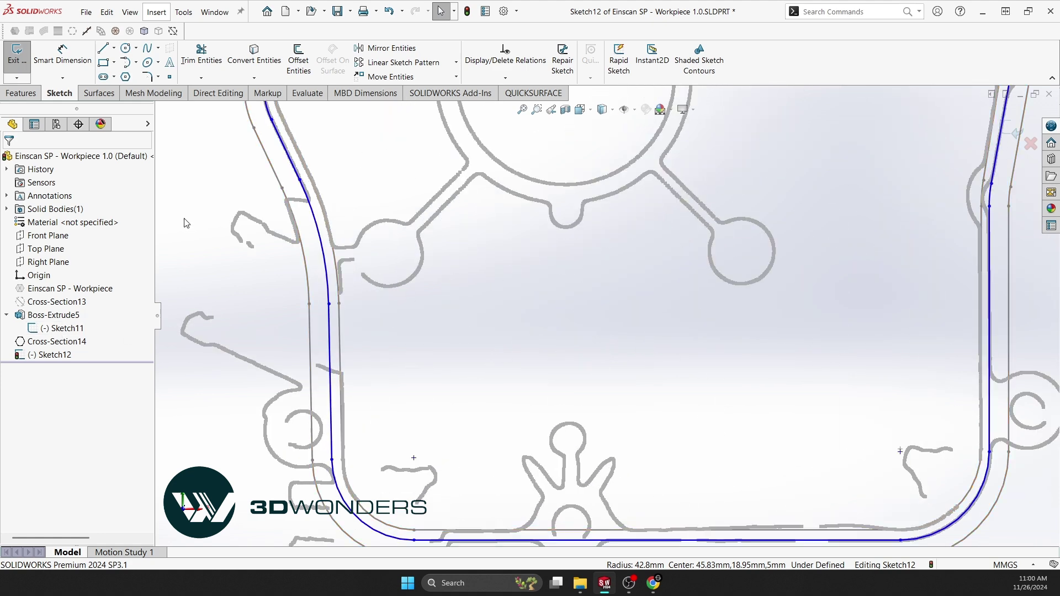
click(255, 55)
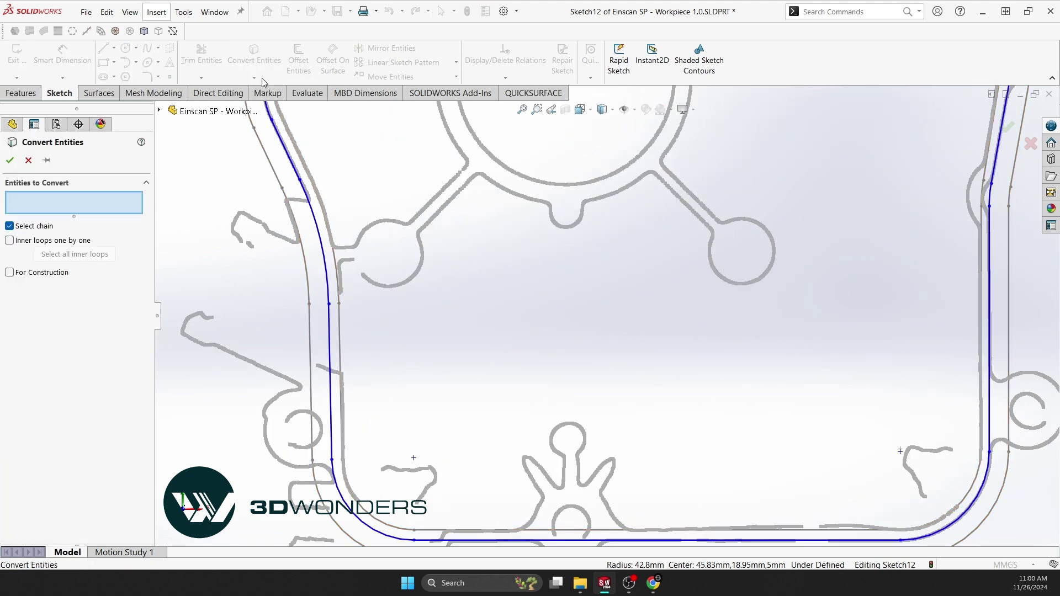
click(335, 261)
click(12, 163)
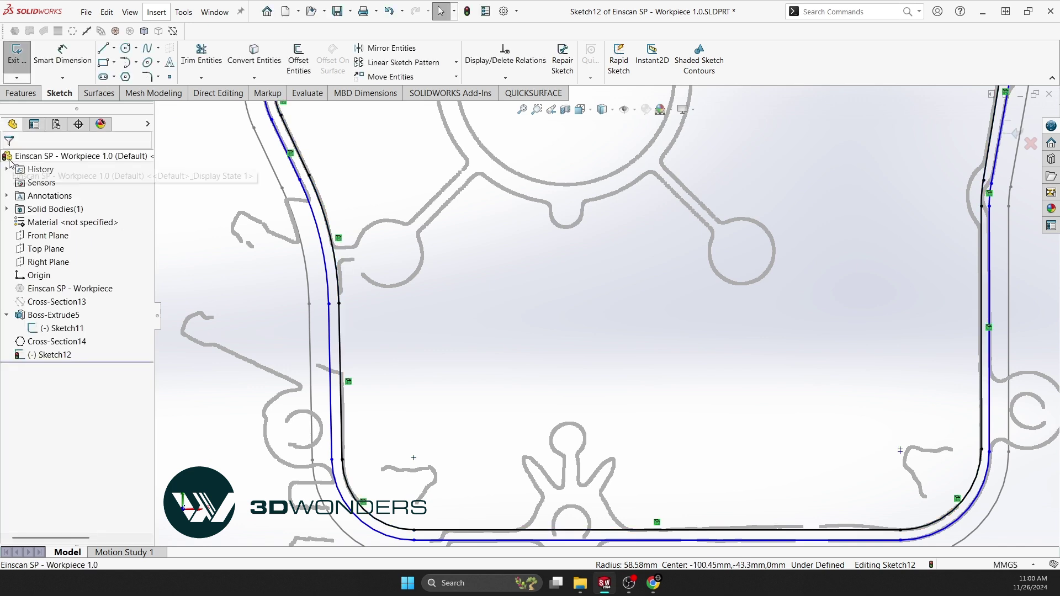
Hide the flange's profile sketch and close the wall sketch
click(47, 330)
click(58, 320)
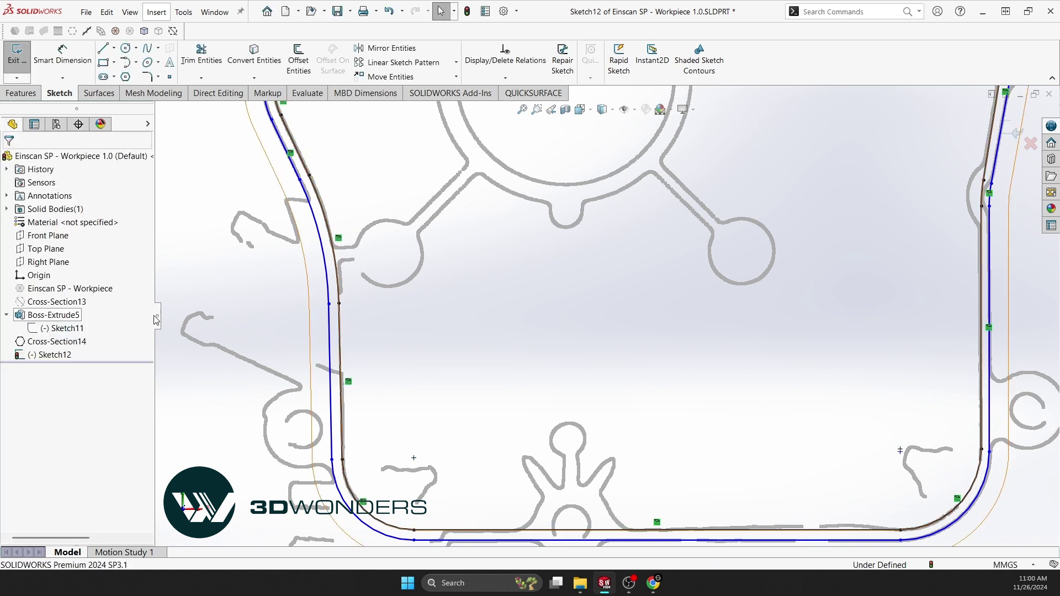
scroll(466, 343, up, 5)
scroll(470, 287, down, 1)
scroll(469, 287, up, 3)
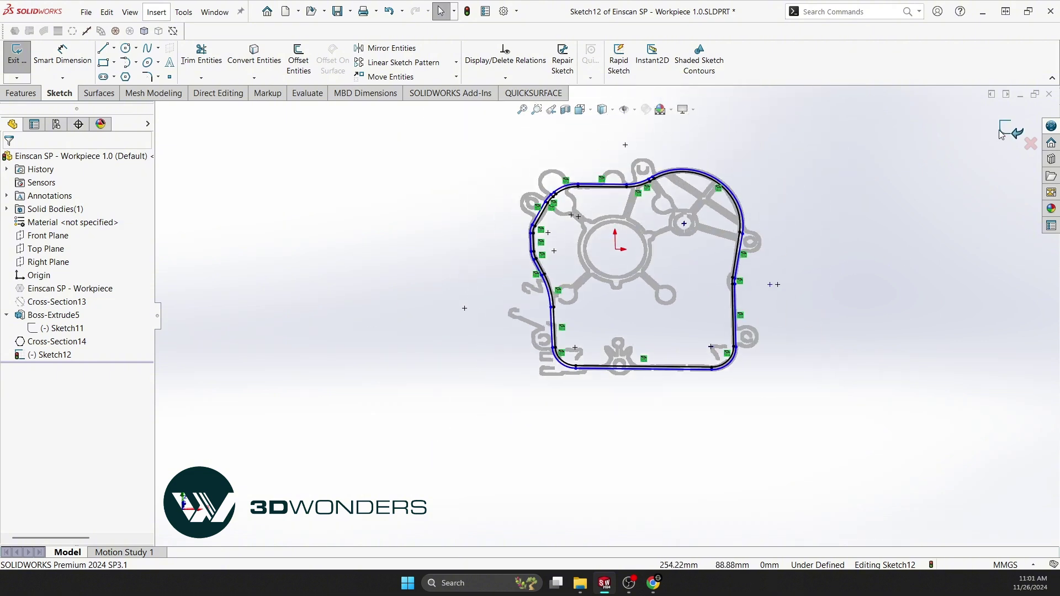
click(1006, 130)
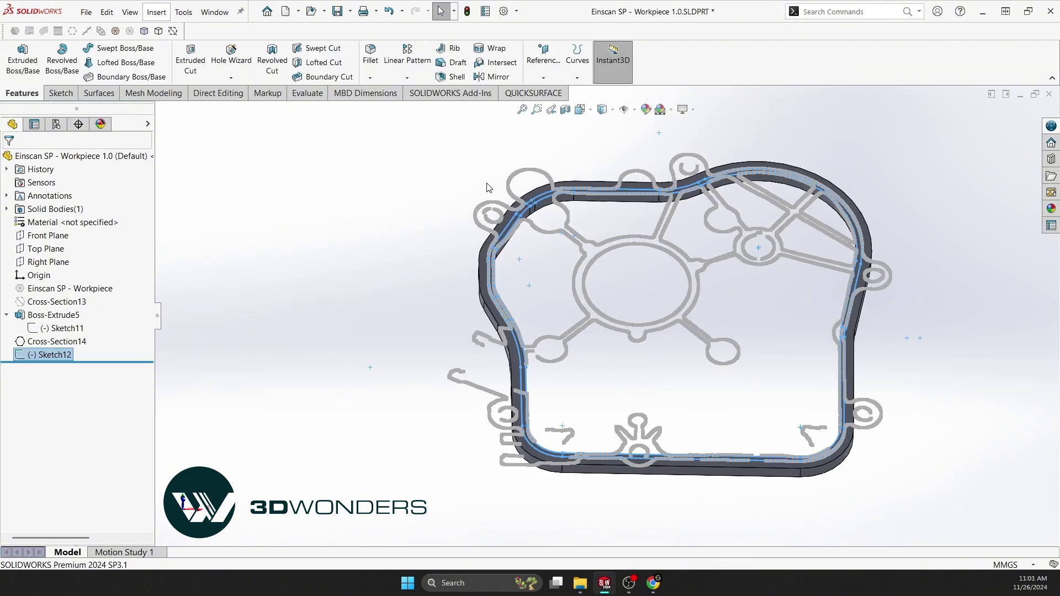
Display the scan mesh with the cross section hidden and fit the model in view
click(116, 32)
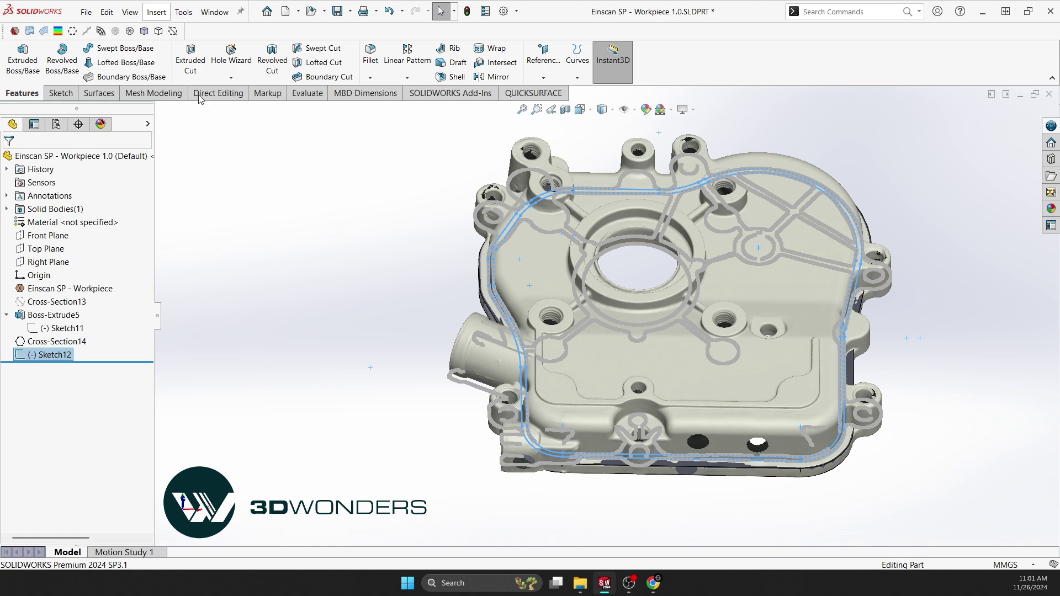
click(172, 31)
key(f)
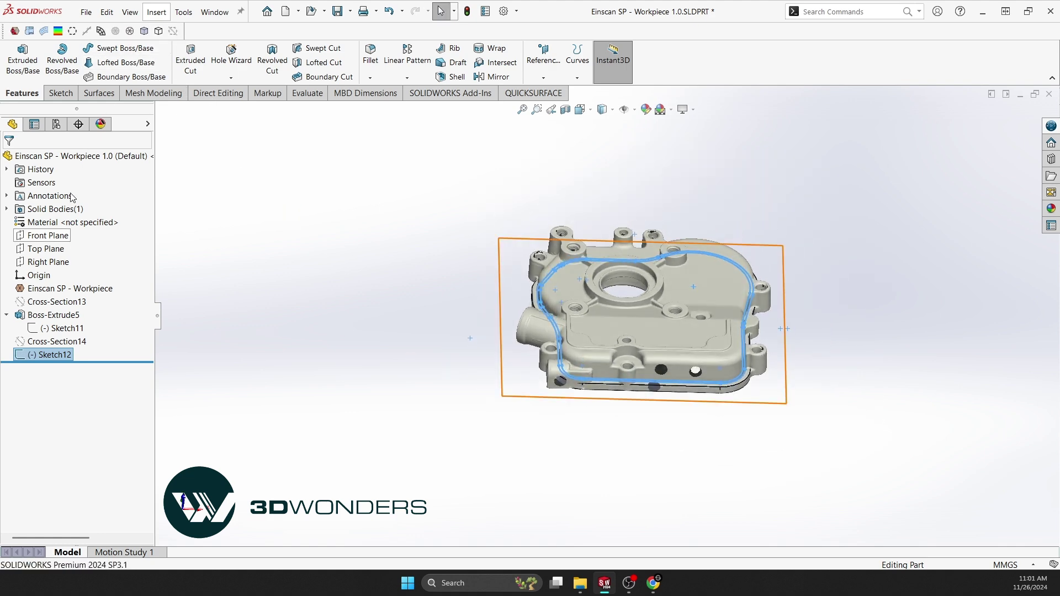
Extrude the wall profile as a 28 mm blind boss from the flange, merged with the existing body
click(23, 58)
middle_drag(662, 308, 643, 338)
drag(620, 333, 639, 298)
middle_drag(639, 298, 519, 309)
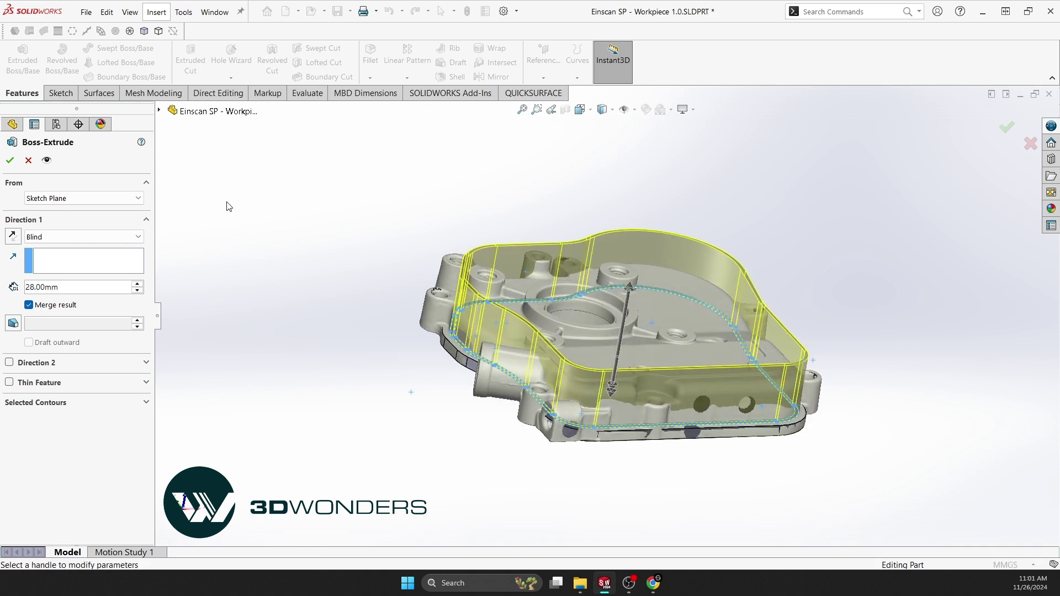
click(10, 161)
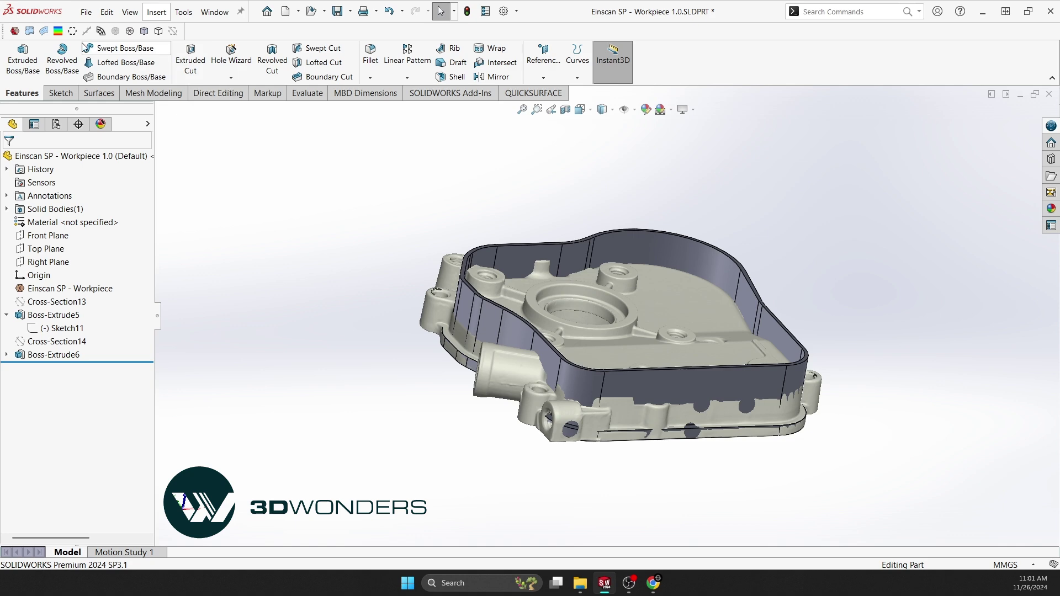
Compare the flange and extruded wall with the scan mesh, examine the deviation colours and close the comparison
click(62, 34)
middle_drag(724, 371, 371, 395)
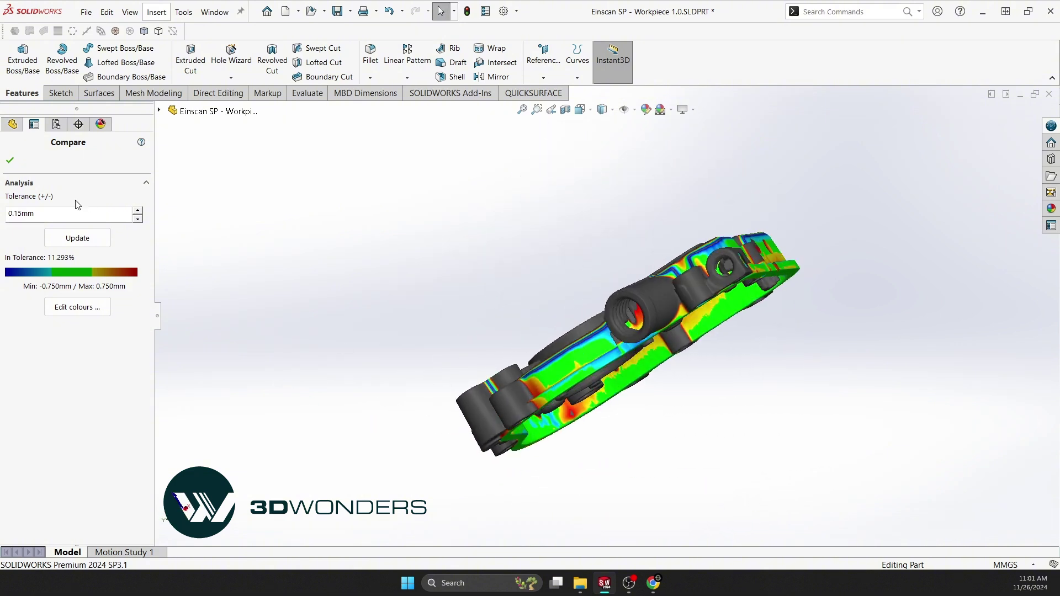
click(11, 161)
Hide the solid body and orient the scan mesh to show the cover's outer face
middle_drag(369, 317, 485, 355)
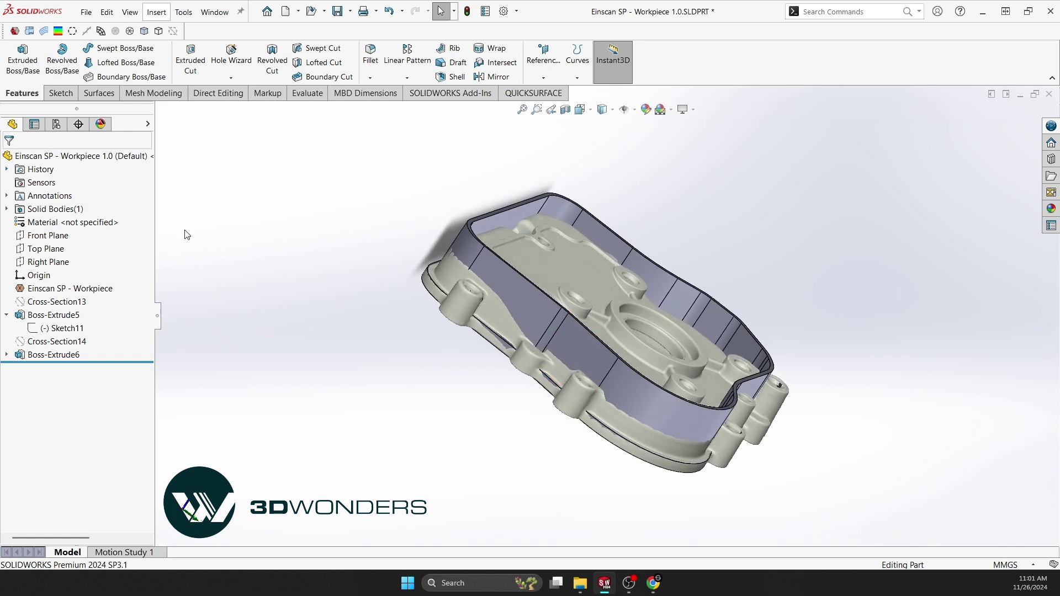
click(158, 31)
middle_drag(270, 171, 282, 228)
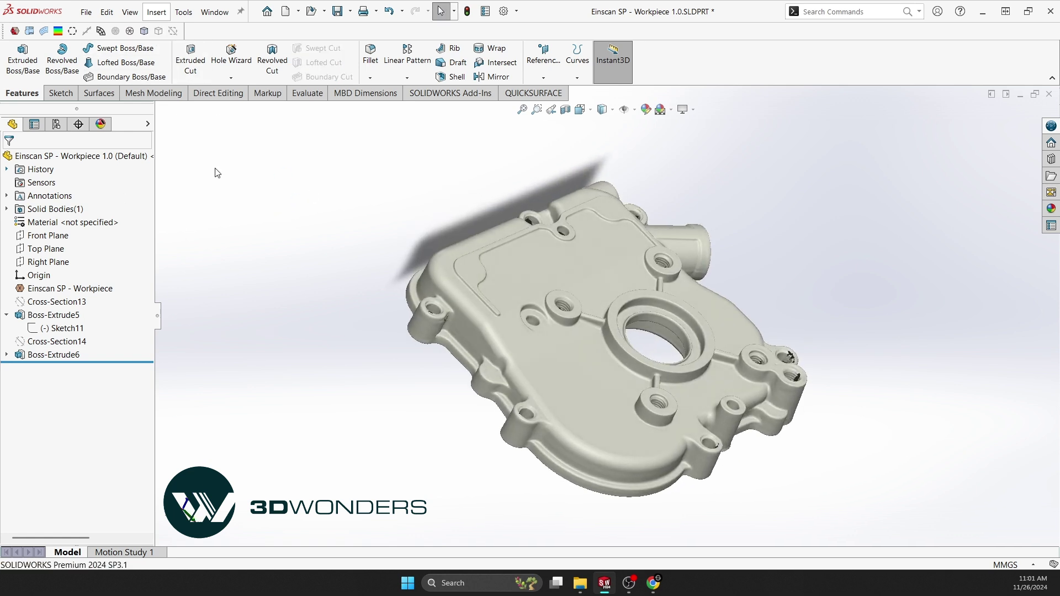
Create a scan cross section parallel to the Right Plane and offset from it, with its own slicing plane
click(51, 262)
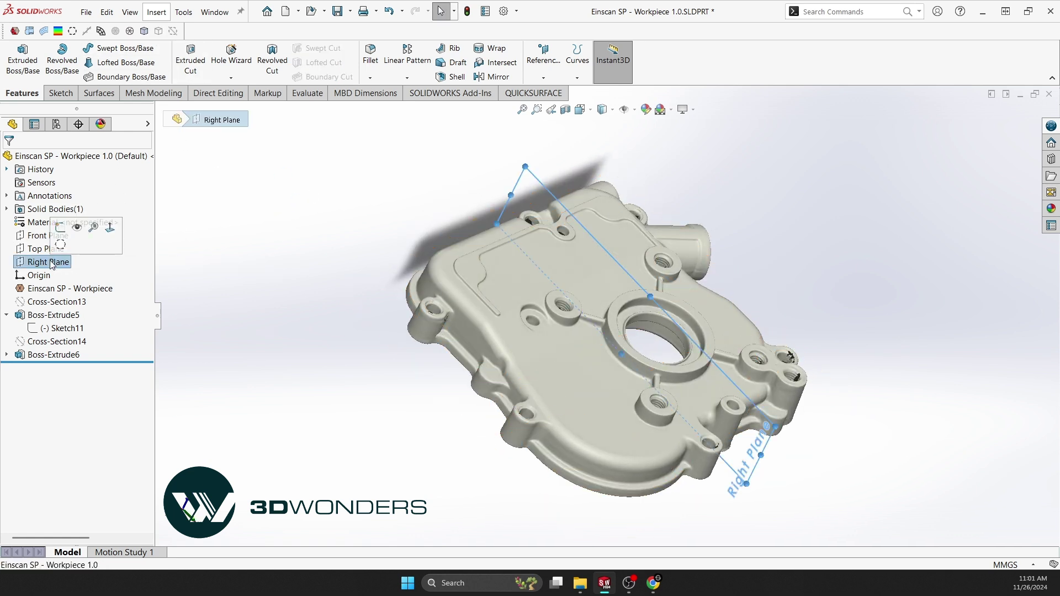
click(61, 244)
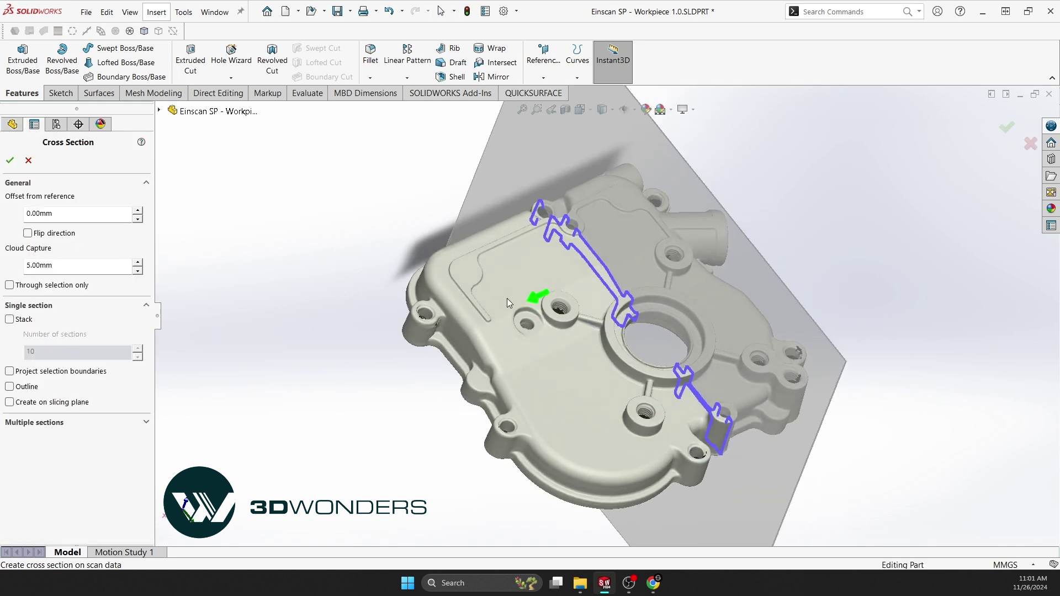
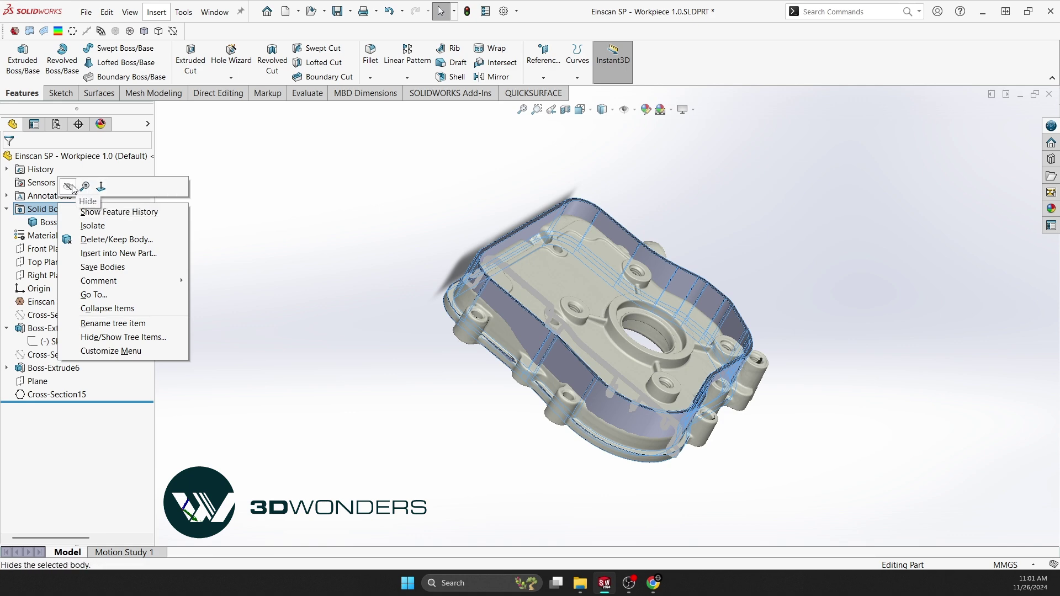
key(Escape)
Start a sketch on the cross section's slicing plane, viewed normal to it, with the scan mesh hidden
click(38, 382)
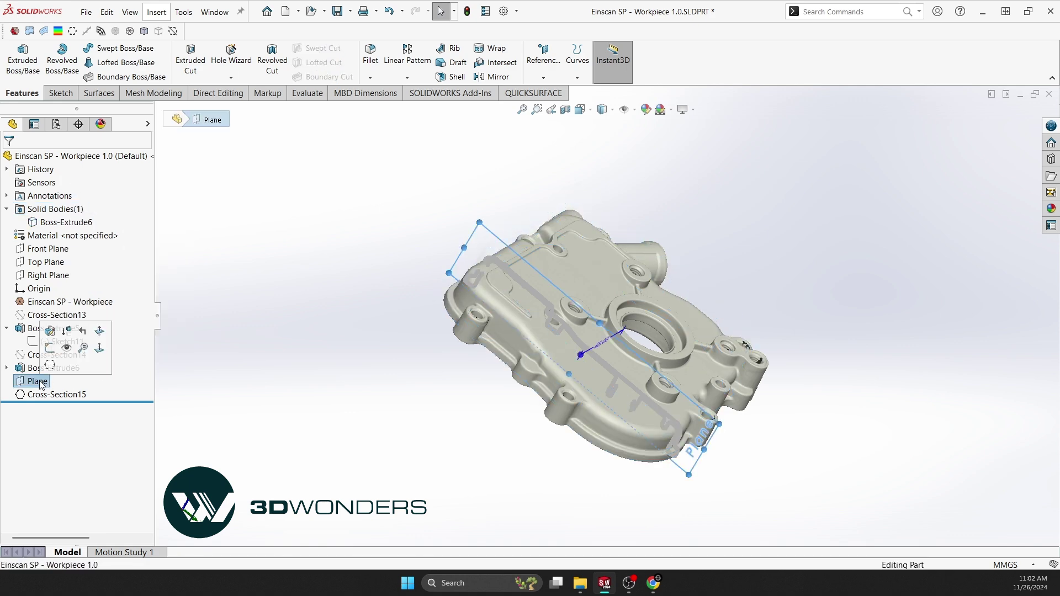
click(49, 347)
key(space)
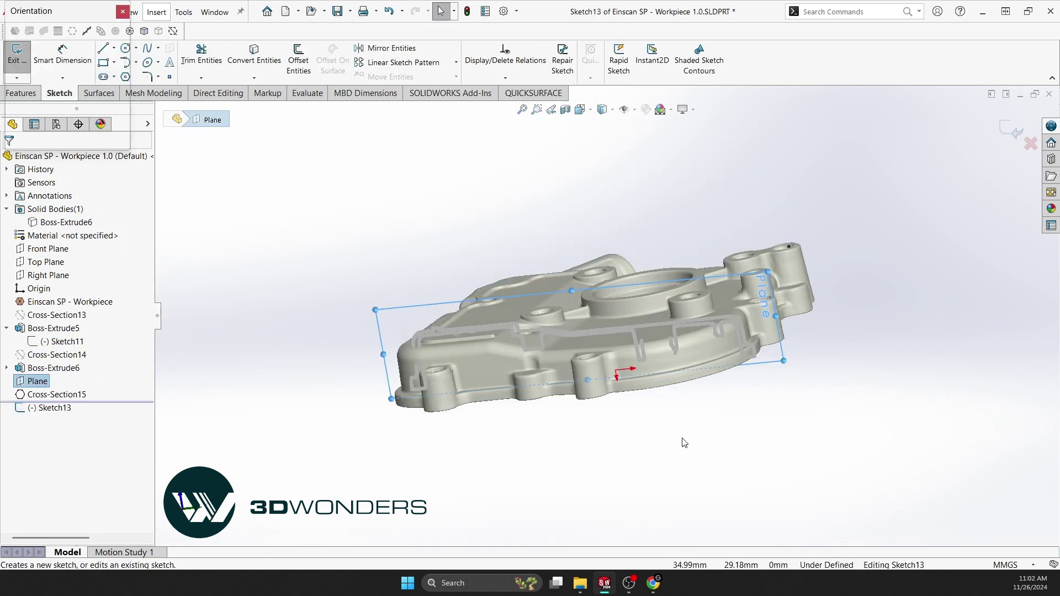
click(442, 349)
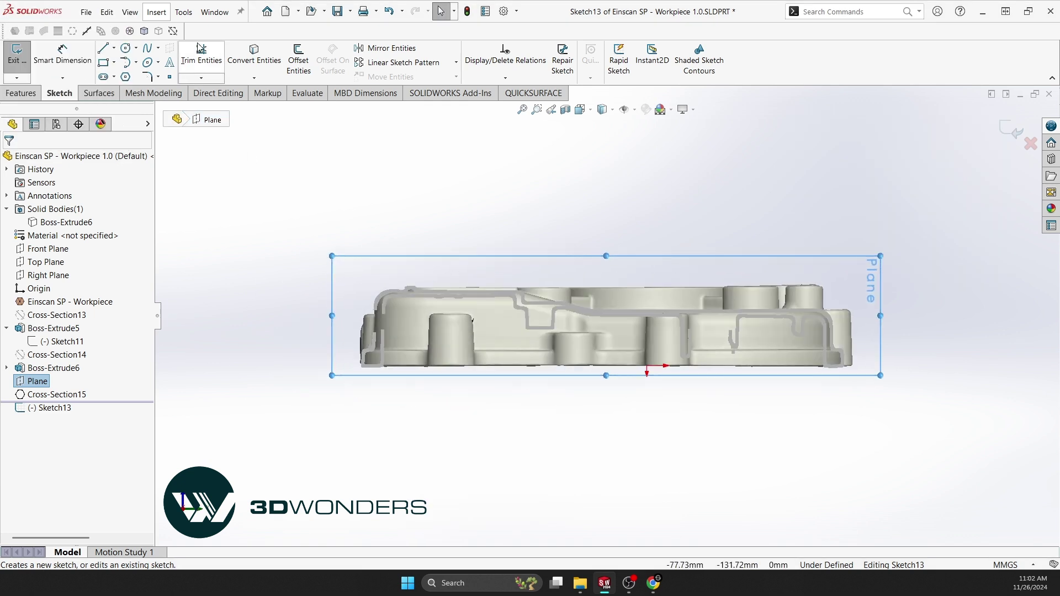
click(133, 32)
scroll(487, 342, down, 5)
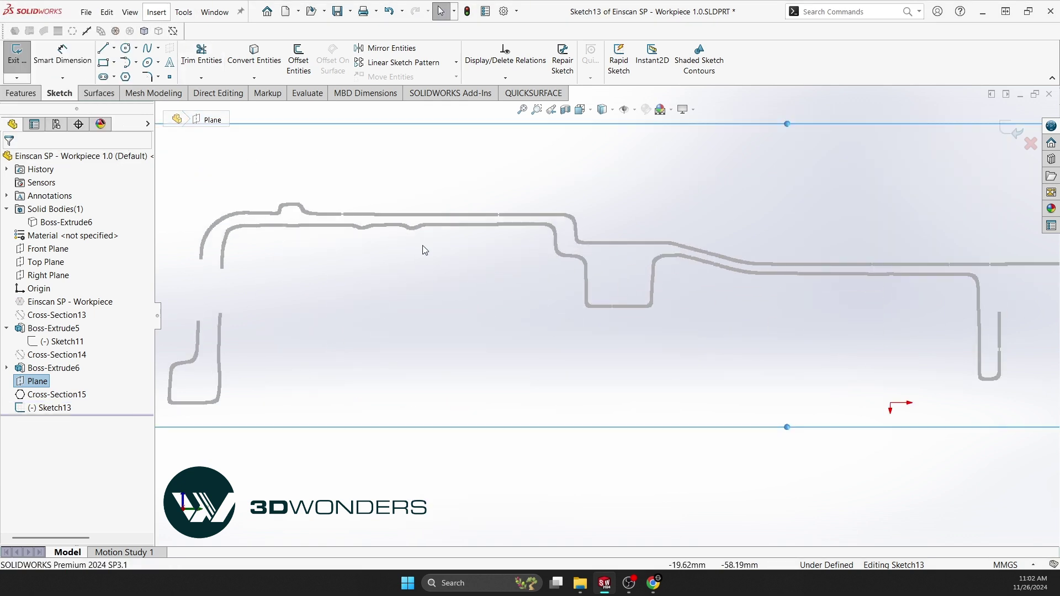
Extract straight sketch lines from the section's outer contour for the upper flat, the sloped transition and the lower flat
click(88, 32)
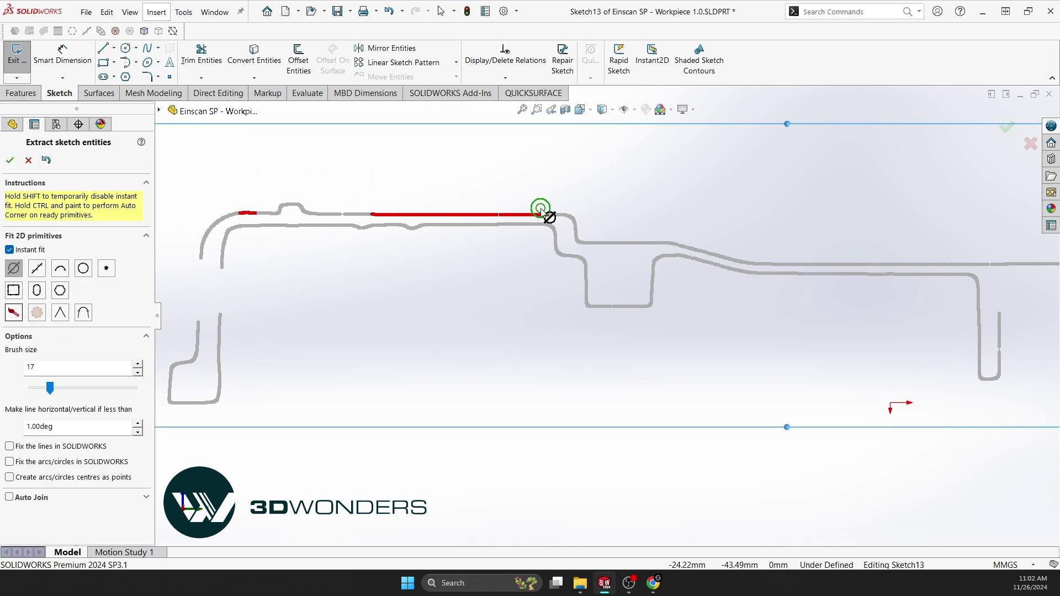
drag(541, 209, 542, 210)
scroll(553, 221, up, 5)
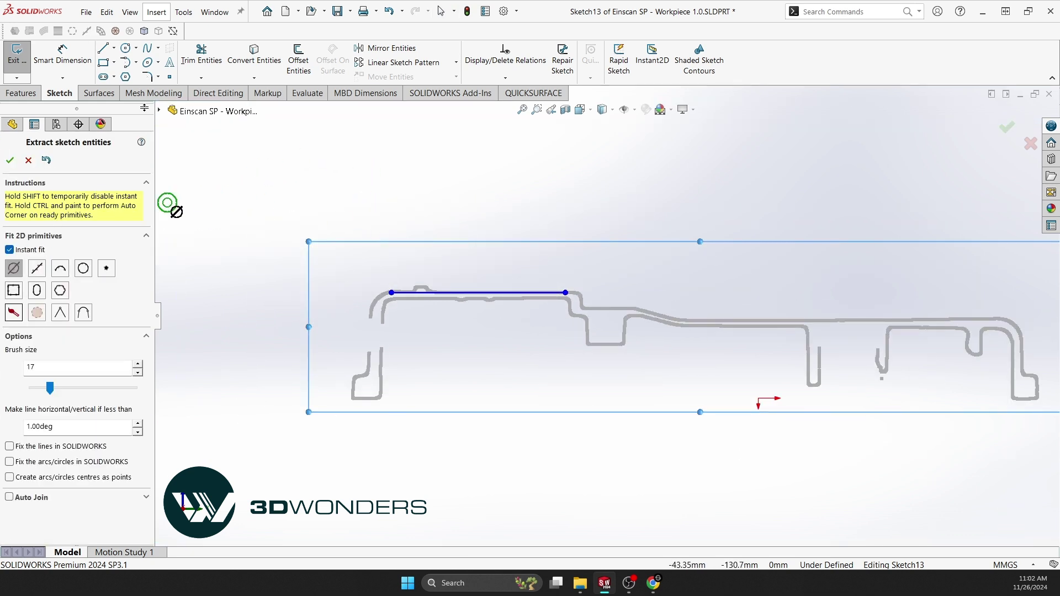
click(116, 33)
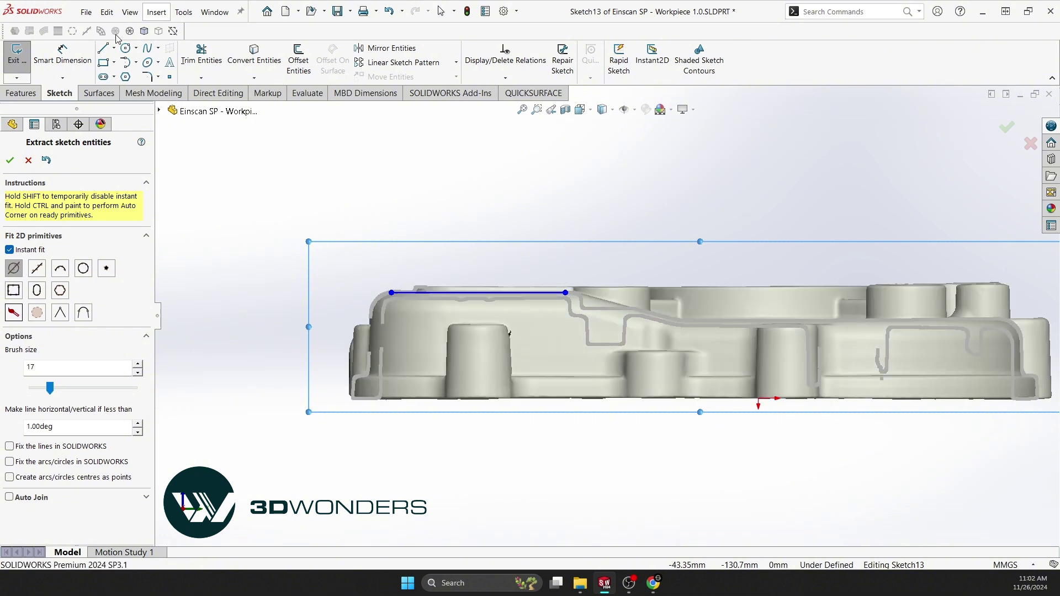
click(116, 34)
scroll(677, 317, down, 5)
scroll(564, 286, down, 2)
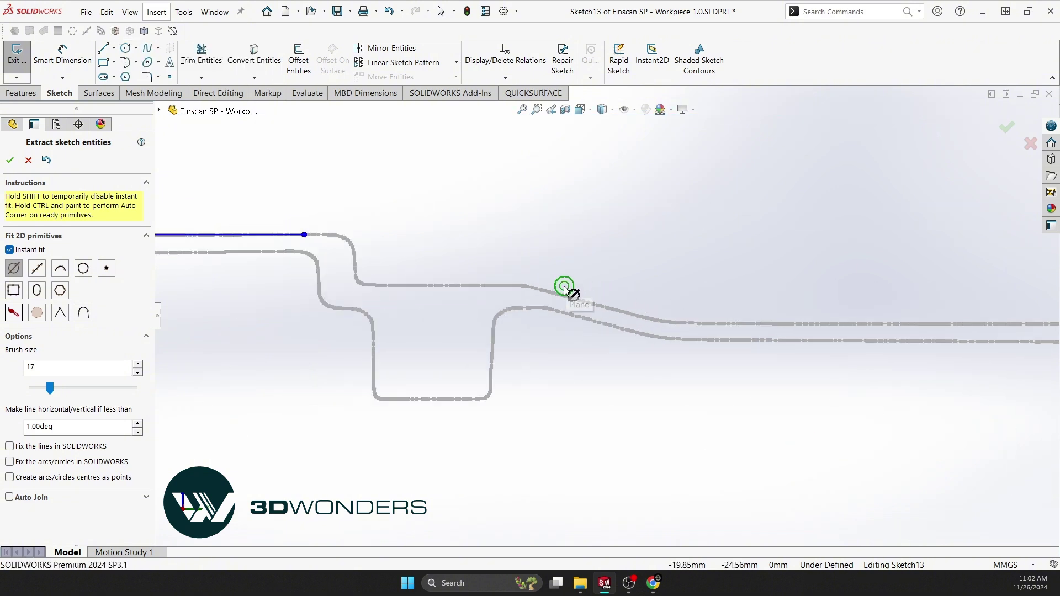
drag(641, 316, 644, 318)
scroll(817, 334, up, 5)
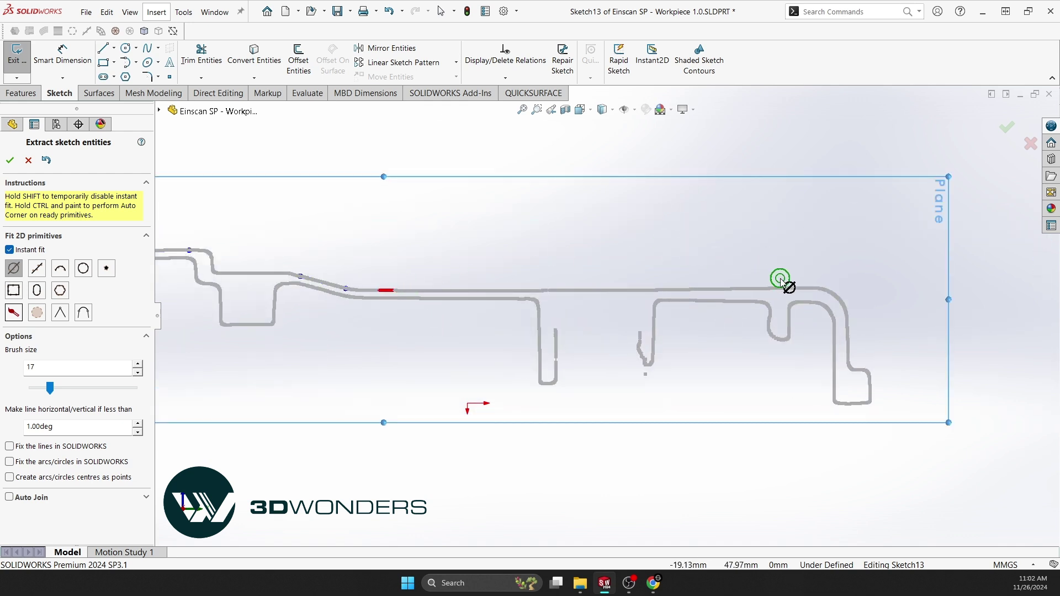
drag(802, 289, 724, 291)
scroll(185, 307, up, 4)
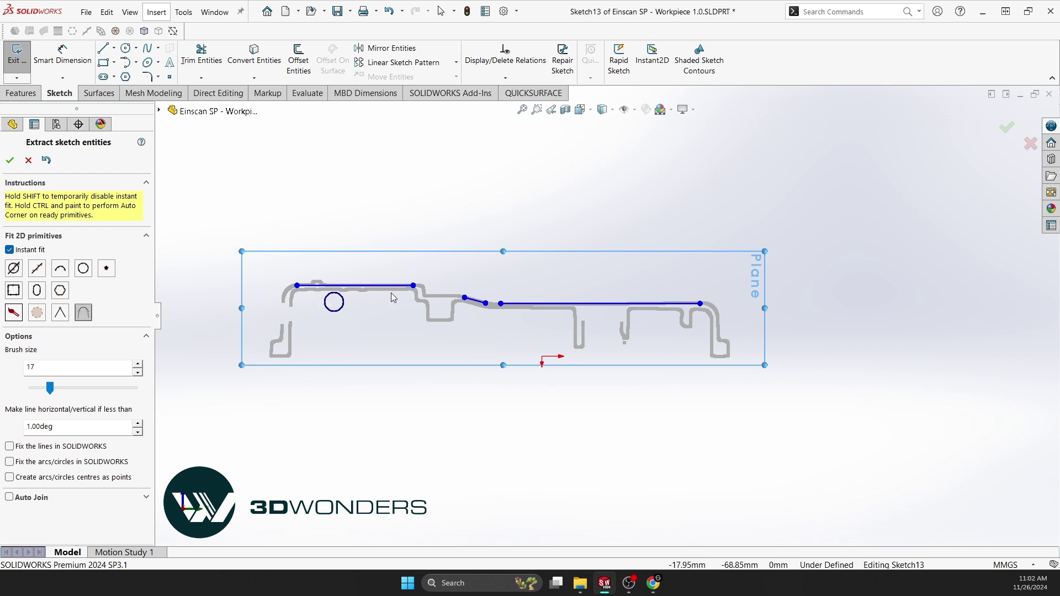
Join the sloped outer line to both flat lines with fitted fillet arcs and accept the extracted entities
scroll(476, 262, down, 3)
ctrl+drag(528, 333, 369, 304)
scroll(354, 340, down, 6)
scroll(386, 277, up, 8)
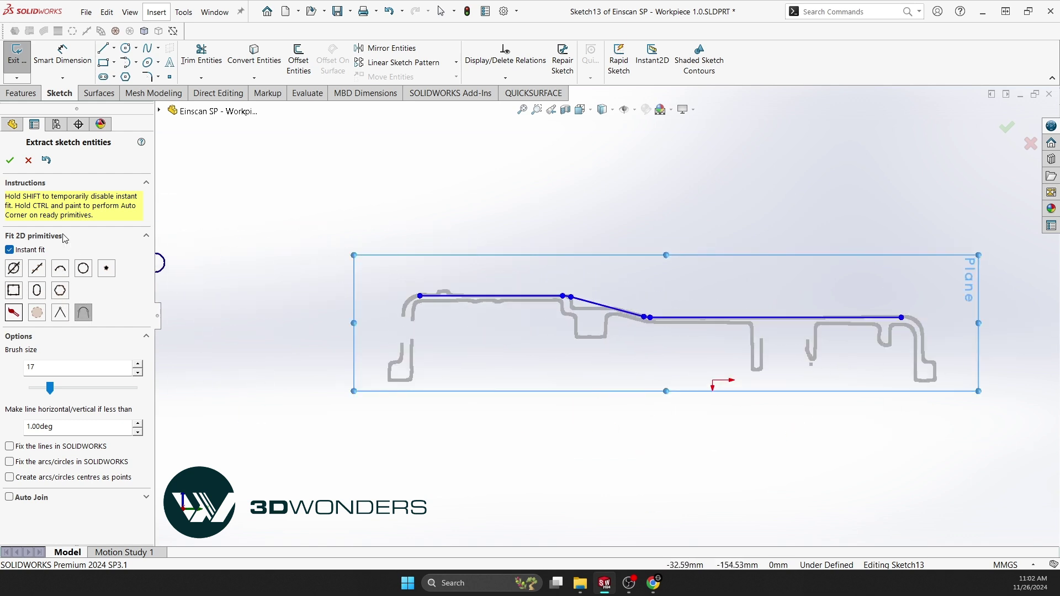
click(10, 160)
Sketch a vertical boundary line beyond each end of the section and delete the stray connected segment
click(103, 48)
drag(380, 253, 380, 376)
click(976, 271)
click(976, 394)
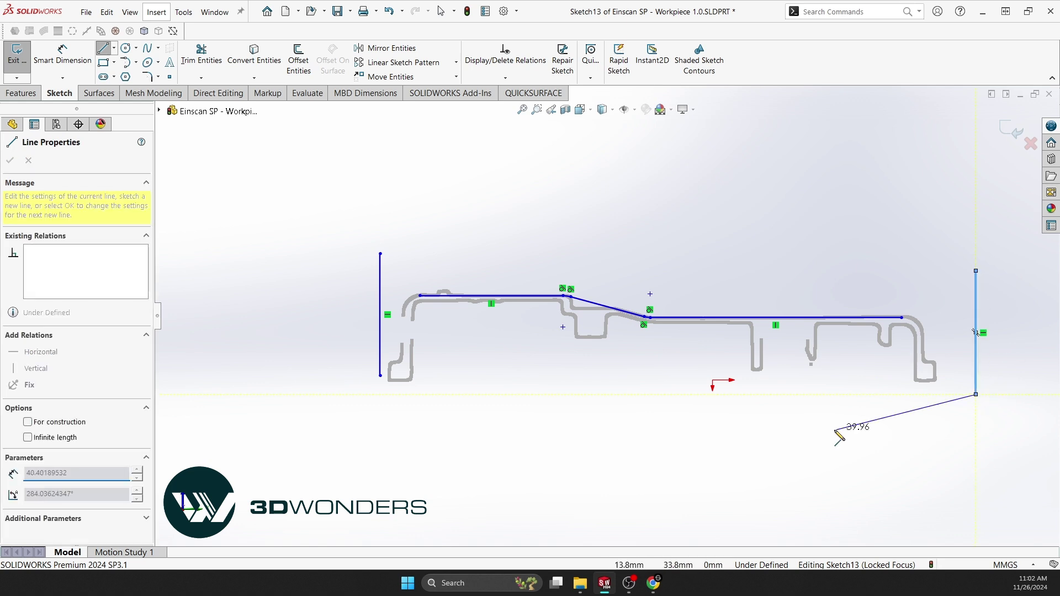
click(835, 431)
key(Escape)
click(911, 411)
key(Delete)
Extend the upper and lower flat outer lines to the vertical boundary lines
click(210, 78)
click(216, 109)
click(433, 296)
click(707, 317)
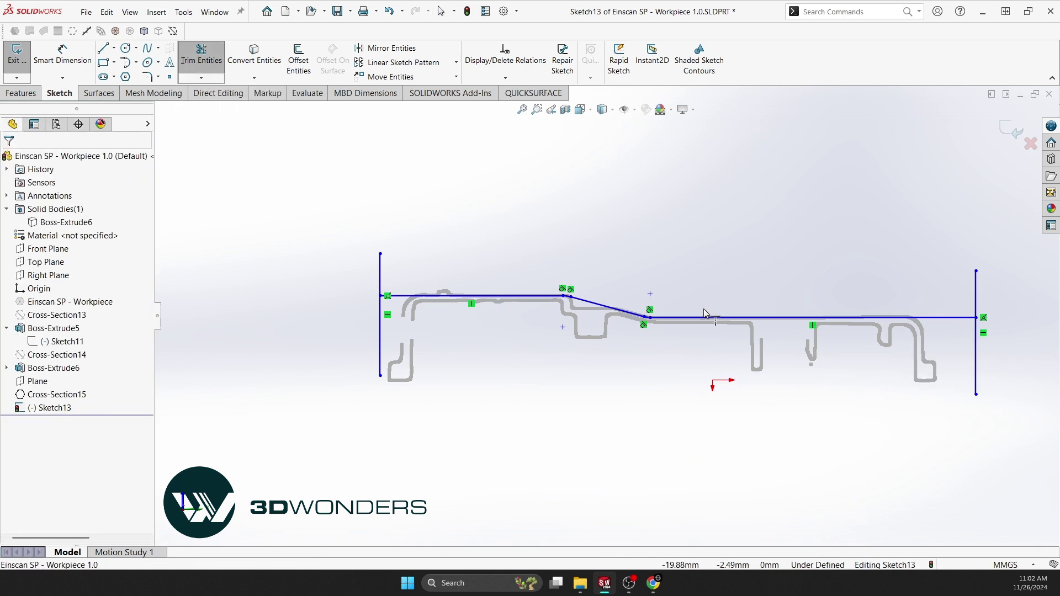
key(Escape)
Trim away both vertical boundary lines, leaving only the outer contour chain
click(380, 270)
click(201, 60)
click(16, 237)
drag(339, 277, 994, 292)
key(Escape)
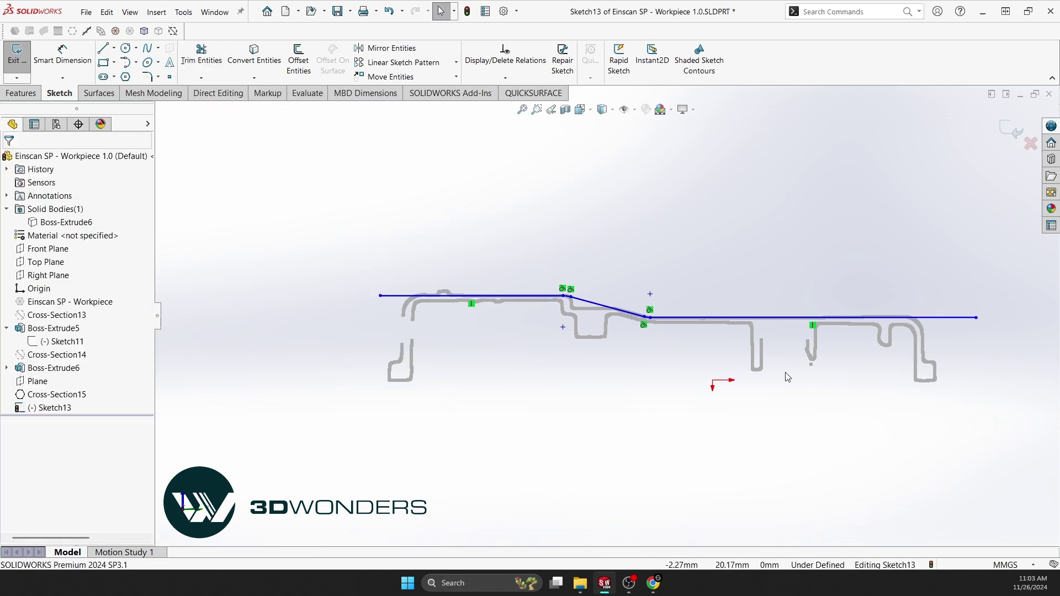
key(f)
click(299, 60)
click(330, 282)
scroll(164, 260, down, 6)
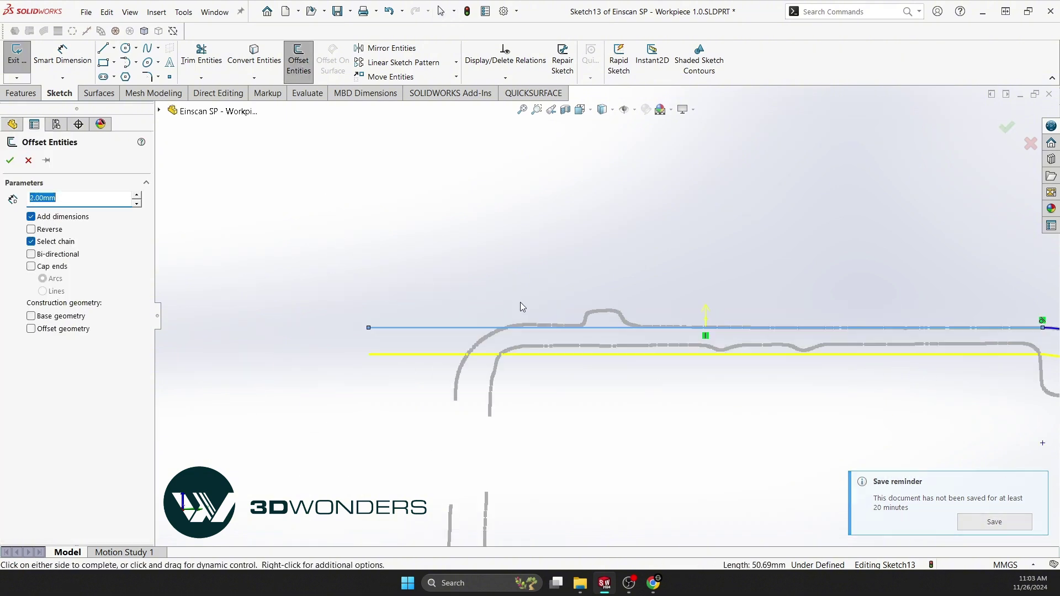
scroll(864, 387, down, 2)
text(1.5)
key(Return)
scroll(510, 352, up, 4)
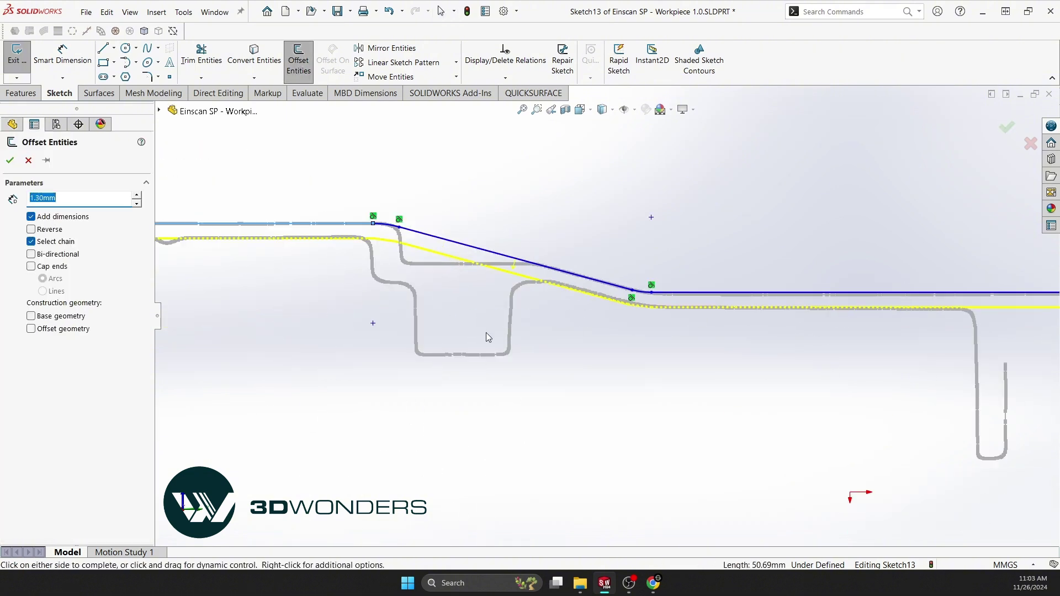
scroll(565, 290, down, 3)
scroll(565, 290, up, 3)
scroll(798, 311, down, 3)
scroll(798, 313, up, 6)
scroll(855, 323, down, 5)
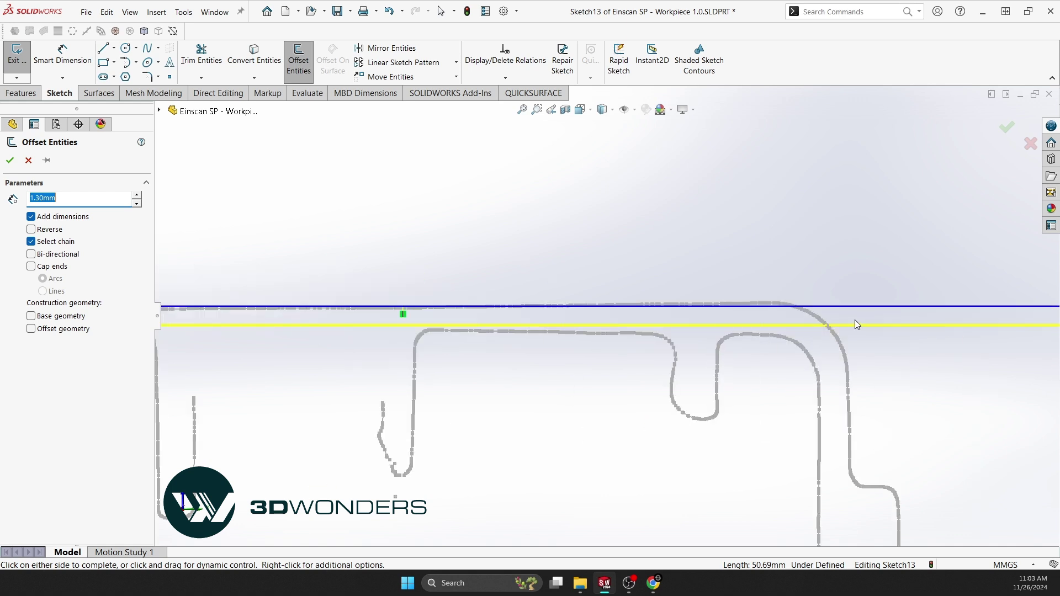
key(Escape)
Extract straight sketch lines from the inner contour for the upper flat, the slope and the adjoining lower flat
scroll(855, 323, up, 7)
click(86, 31)
scroll(260, 304, down, 8)
shift+drag(310, 282, 358, 282)
shift+drag(784, 280, 771, 279)
scroll(770, 279, up, 4)
scroll(939, 301, down, 5)
drag(728, 317, 796, 343)
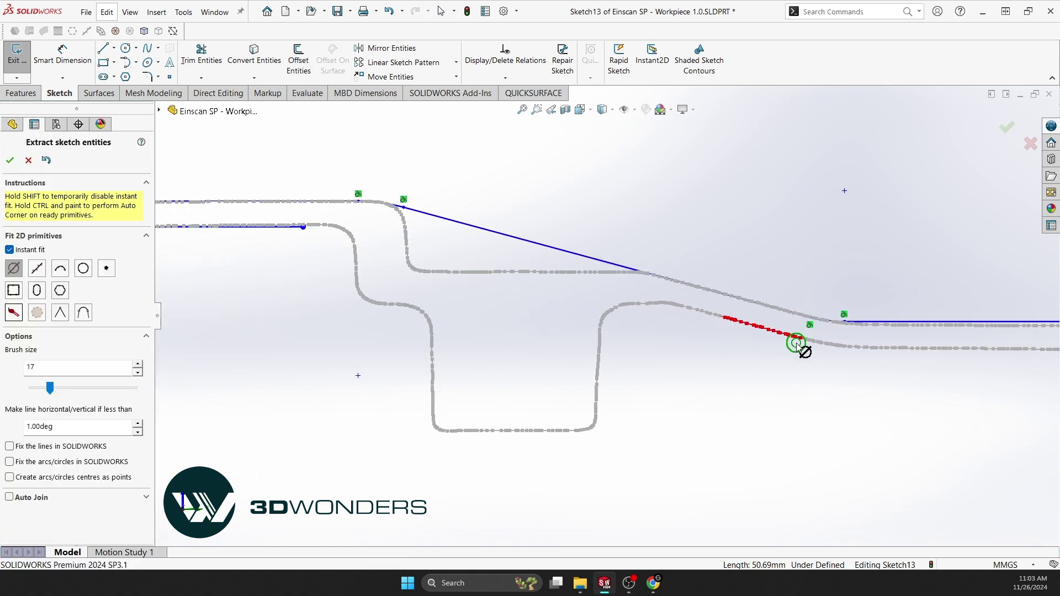
scroll(798, 343, up, 5)
scroll(458, 279, down, 2)
drag(464, 270, 645, 275)
Try to fit a straight line to the inner contour's flat at the right-hand end and undo the fit
scroll(645, 276, up, 3)
scroll(874, 274, down, 2)
shift+drag(833, 273, 815, 271)
drag(652, 275, 587, 274)
scroll(806, 274, down, 4)
scroll(616, 310, up, 1)
key(ctrl+z)
Fit a single straight line along the inner contour's right-hand flat across the rib gap and accept the extracted entities
shift+drag(359, 274, 611, 275)
drag(807, 276, 789, 276)
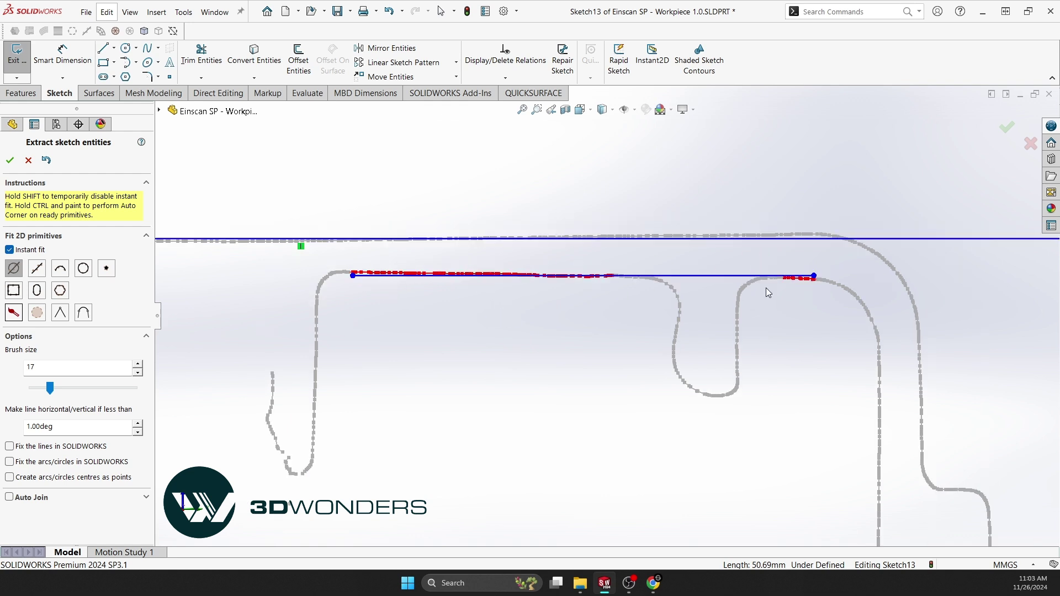
key(ctrl+z)
drag(611, 276, 810, 280)
click(10, 160)
Delete the right-hand inner line's horizontal relation and move its left endpoint onto the scan contour
click(488, 283)
key(Delete)
drag(354, 274, 346, 272)
key(Escape)
Corner-trim the inner lines so the upper flat, slope, lower flat and right-hand flat meet end to end
key(f)
scroll(573, 328, down, 3)
key(t)
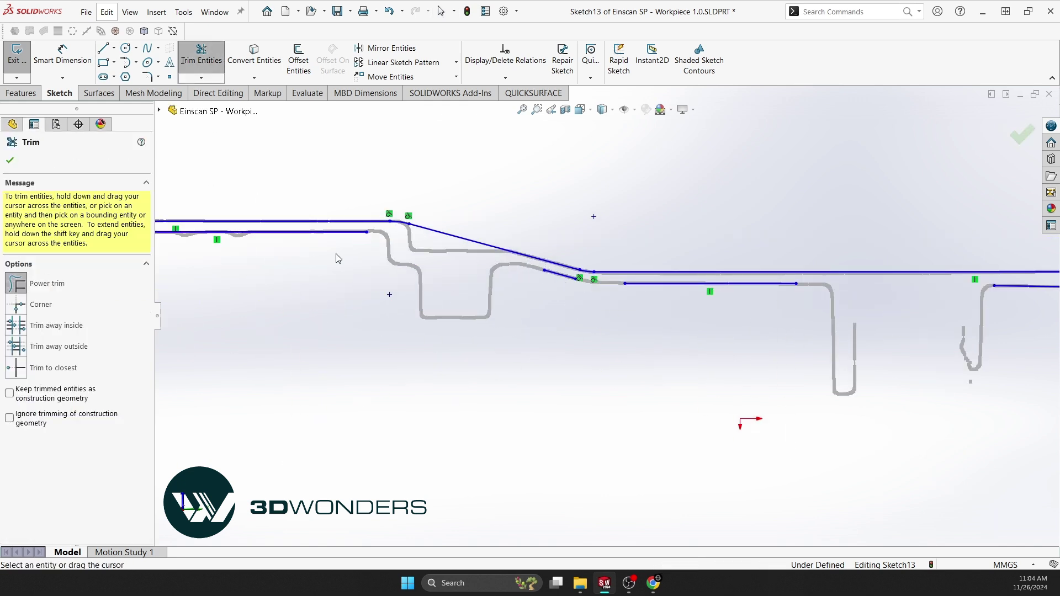
click(17, 304)
click(364, 232)
click(555, 274)
click(573, 279)
click(635, 283)
click(690, 283)
click(1036, 286)
key(f)
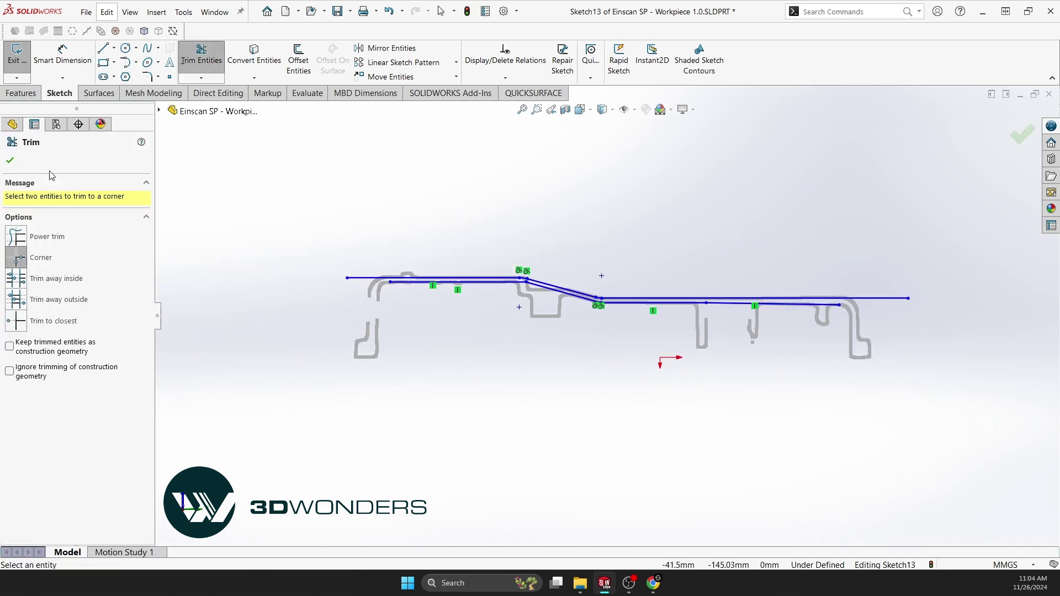
click(10, 160)
Sketch a vertical line down from each end of the outer contour chain
key(l)
click(346, 278)
double_click(347, 357)
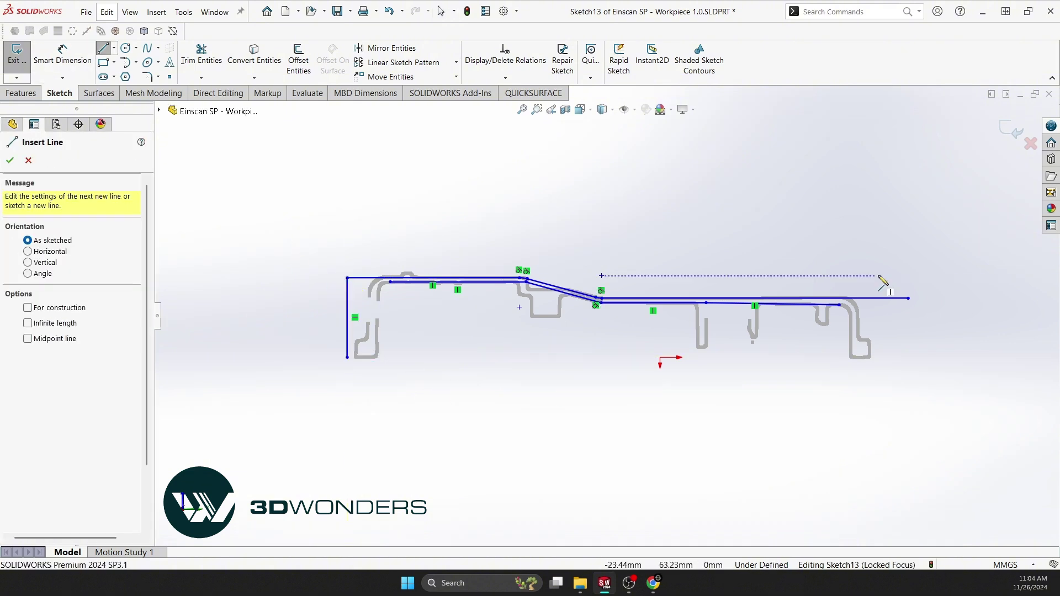
click(908, 298)
click(909, 371)
key(Escape)
Extend the two end lines of the inner contour chain out to the vertical lines
click(201, 78)
click(208, 106)
click(398, 283)
key(Escape)
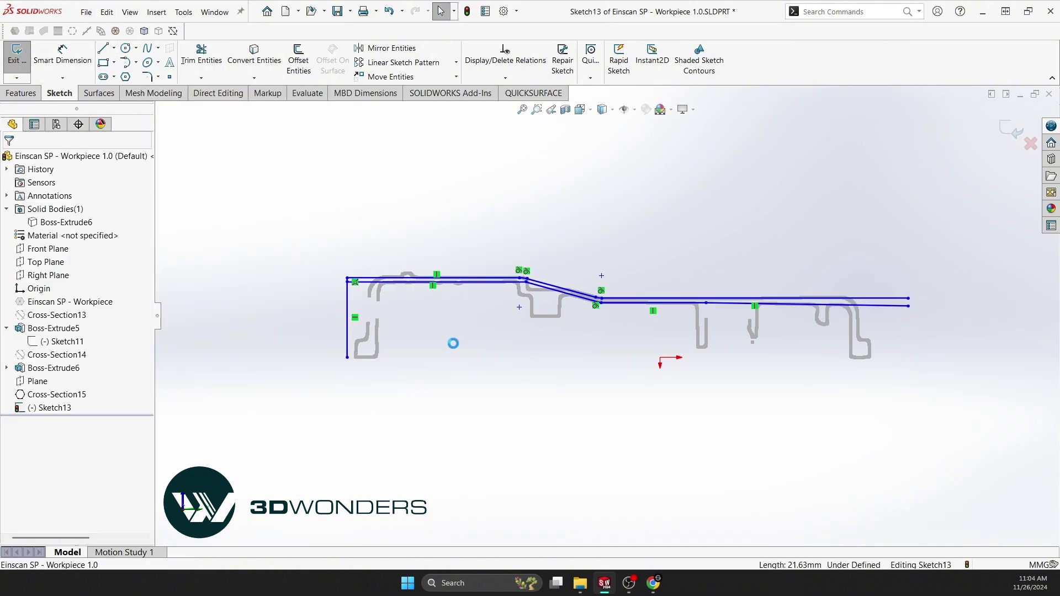
Fillet the inner chain's upper bend with a 10 mm radius and its lower bend with a 20 mm radius
scroll(551, 293, down, 5)
click(148, 77)
click(390, 230)
click(427, 235)
double_click(78, 284)
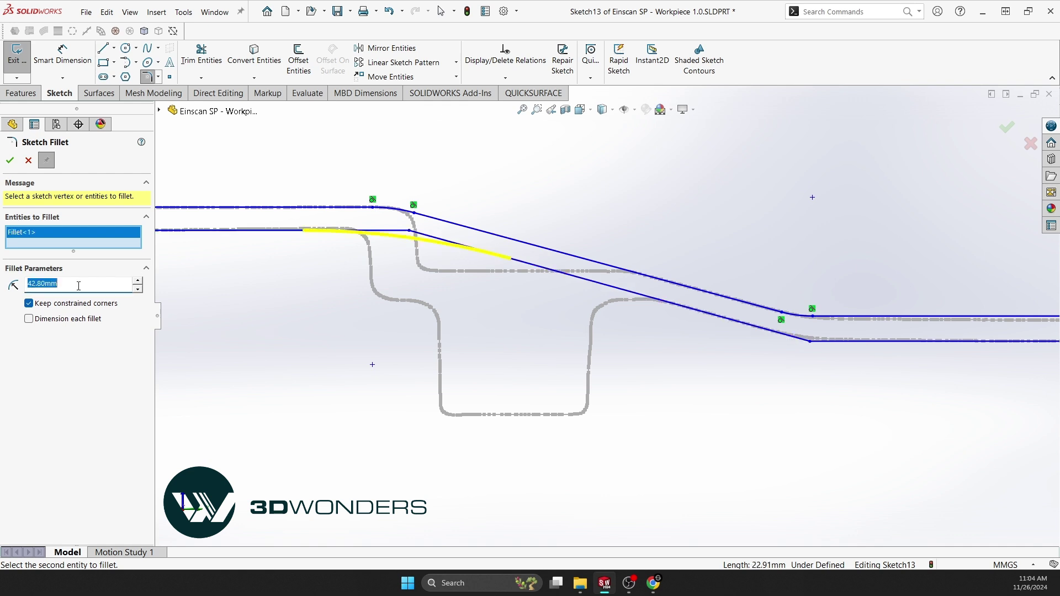
text(10)
key(Return)
click(753, 326)
click(831, 341)
key(Return)
scroll(364, 340, up, 7)
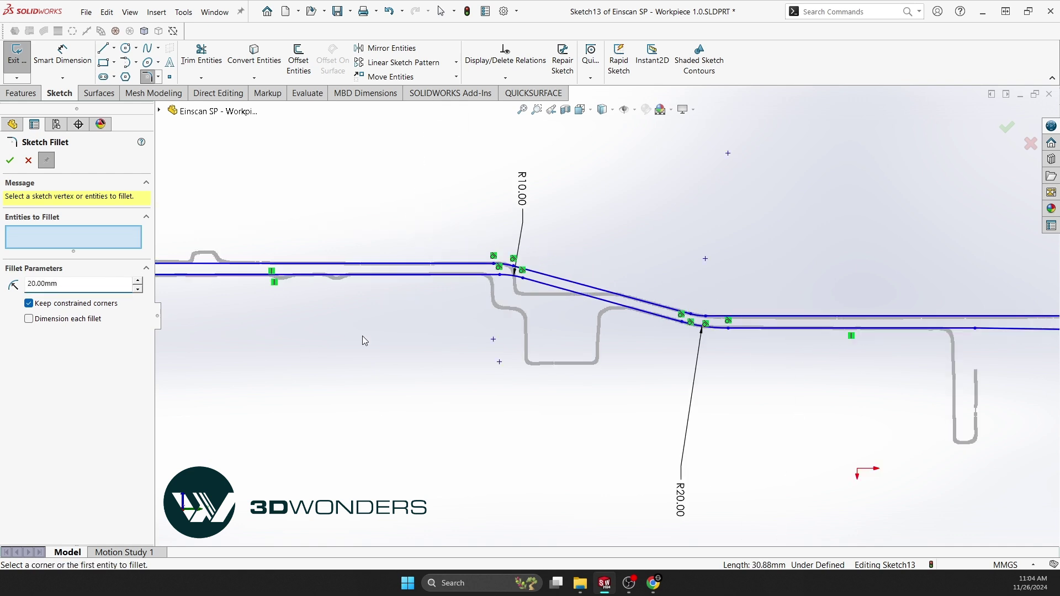
Close both ends of the thin profile with short vertical lines between the inner and outer chains, and exit the sketch
key(l)
click(283, 286)
double_click(283, 292)
scroll(249, 331, up, 5)
scroll(768, 313, down, 6)
click(735, 334)
click(735, 347)
scroll(732, 326, up, 5)
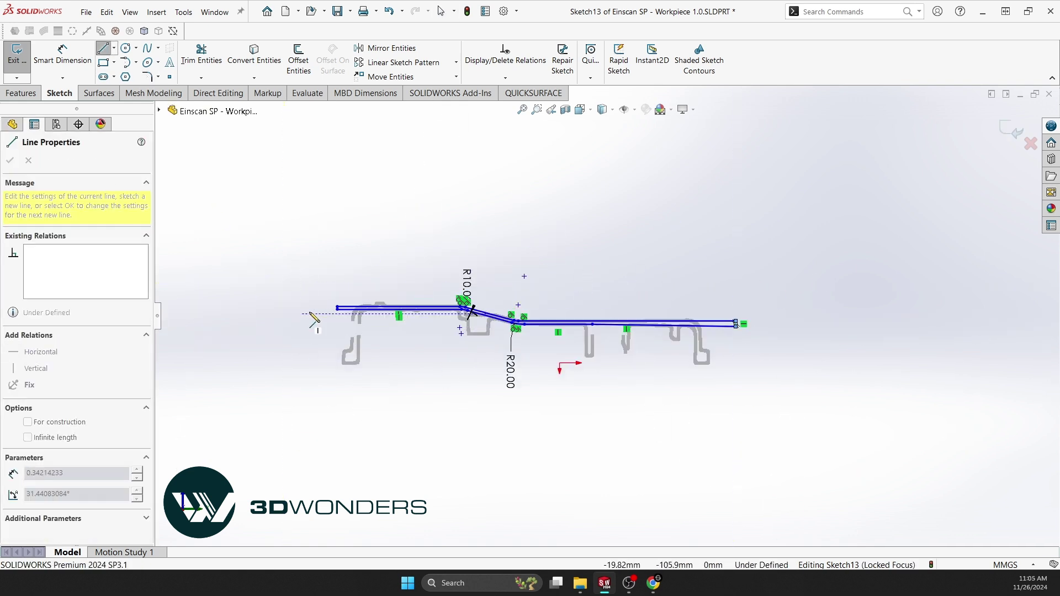
scroll(306, 307, down, 7)
key(Escape)
scroll(684, 304, up, 5)
scroll(947, 336, down, 4)
scroll(515, 326, up, 2)
scroll(607, 321, up, 4)
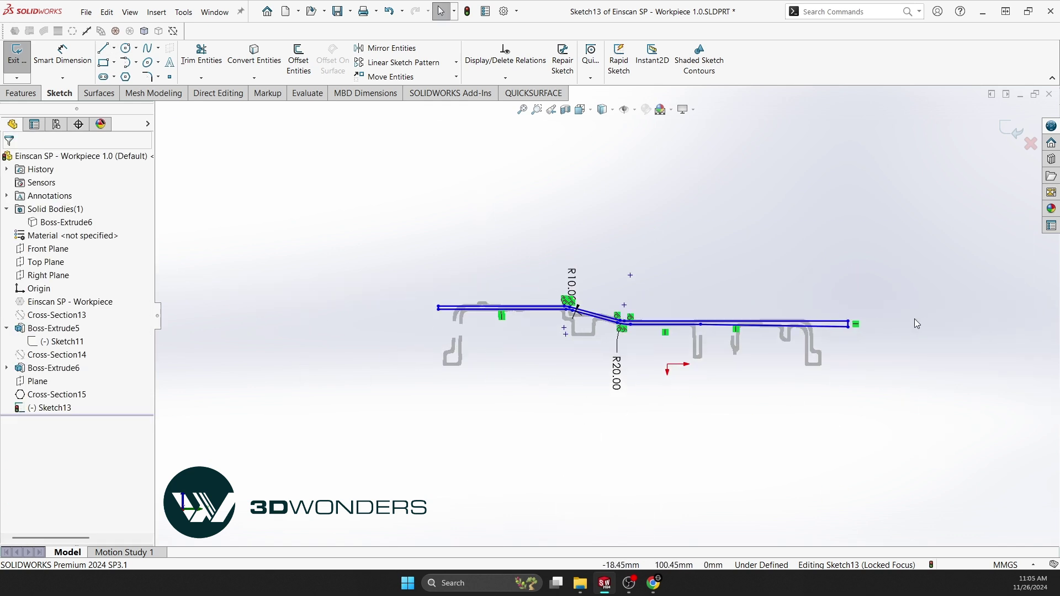
scroll(983, 319, down, 1)
click(1012, 130)
Show the scan mesh and extrude the profile 61 mm one way and 141 mm the other, as a separate unmerged body
middle_drag(593, 264, 531, 366)
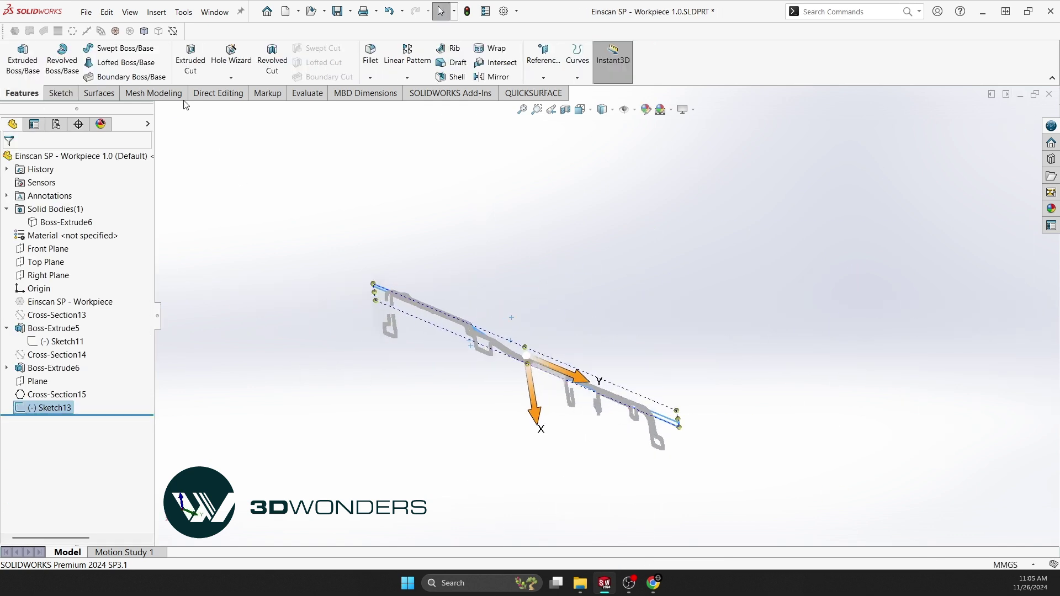
click(116, 31)
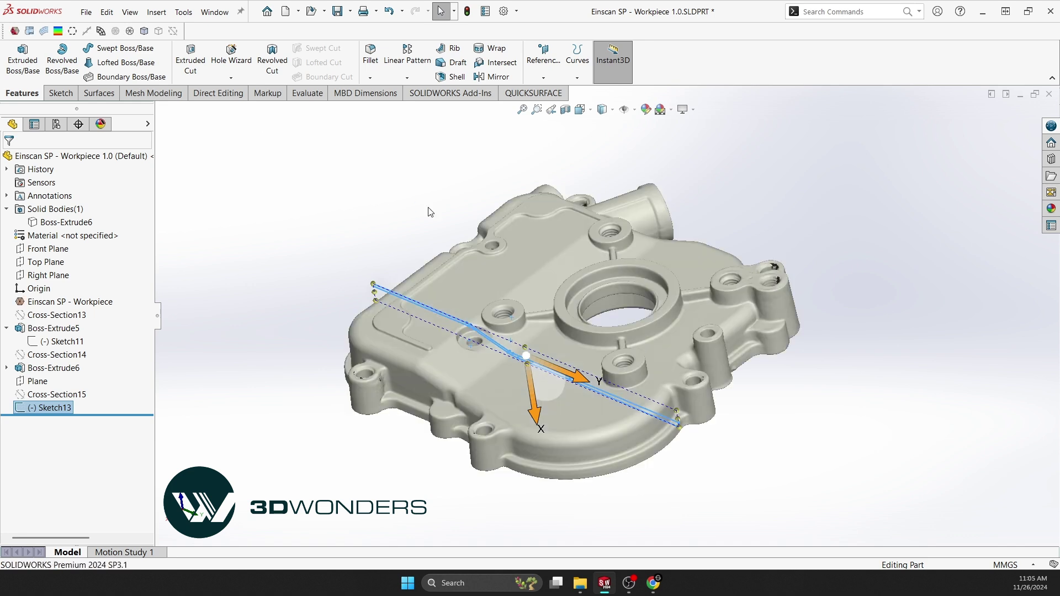
click(18, 61)
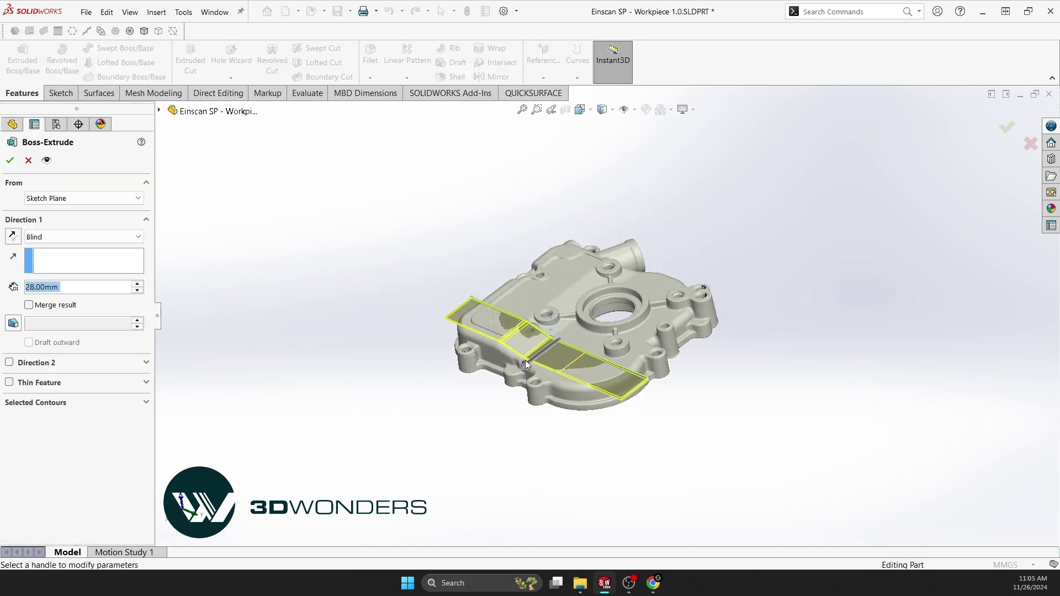
drag(525, 360, 490, 384)
drag(571, 329, 710, 227)
middle_drag(553, 289, 580, 351)
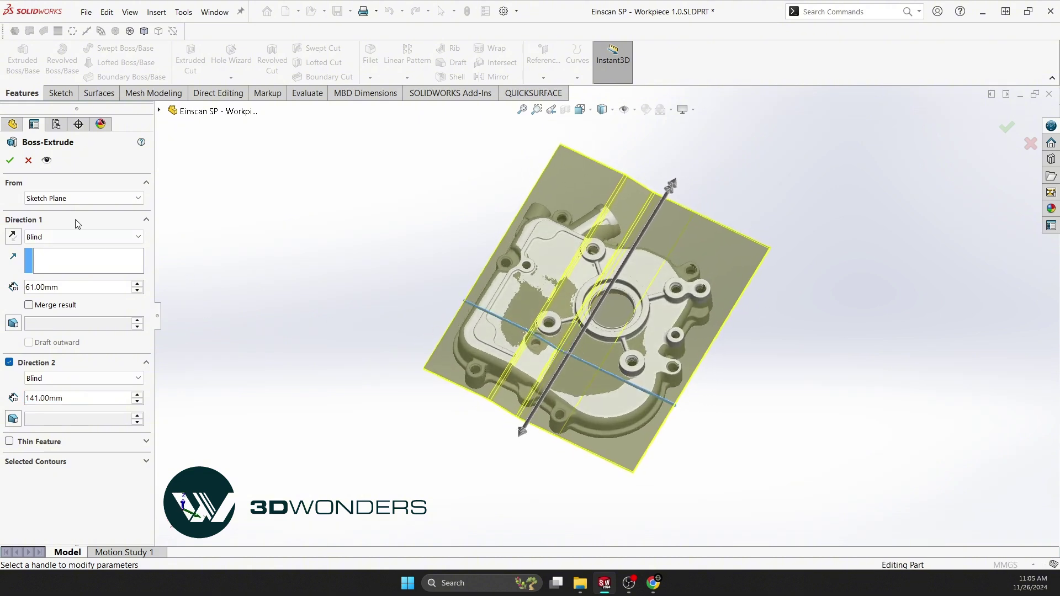
click(11, 161)
middle_drag(655, 348, 616, 381)
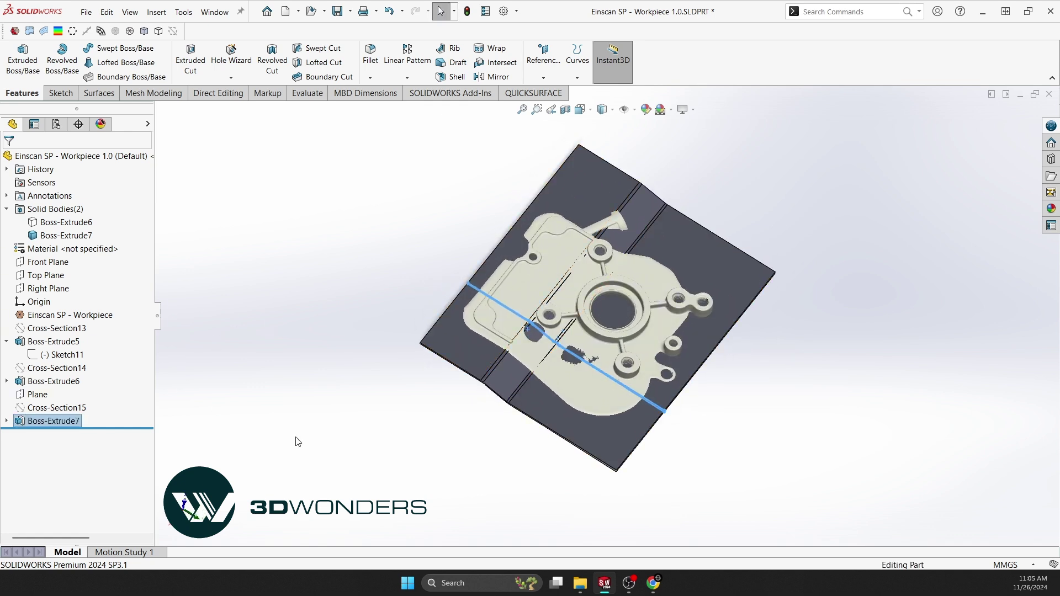
Compare the modelled bodies with the scan mesh as a colour deviation map at 0.15 mm tolerance, and close the comparison
click(61, 31)
middle_drag(331, 337, 561, 244)
middle_drag(408, 310, 269, 249)
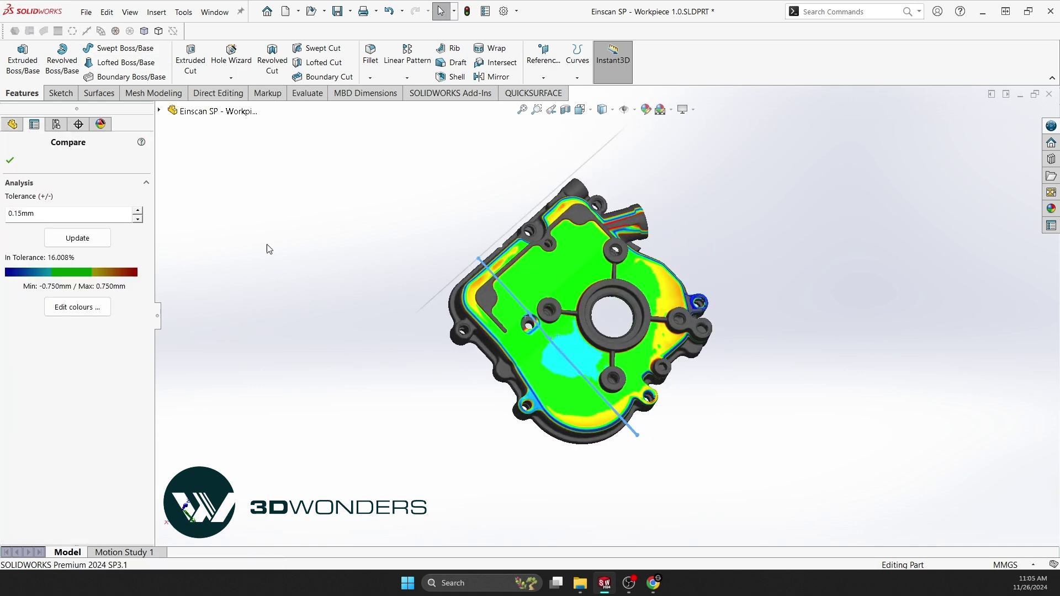
click(16, 165)
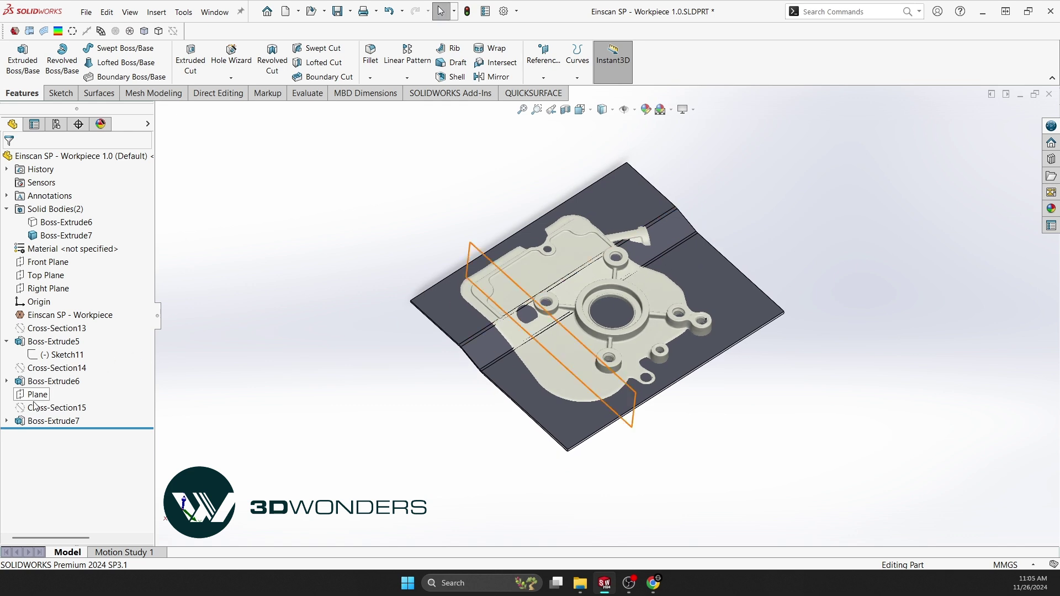
Show the perimeter wall's sketch, extrude its closed contour as a surface 61 mm high through the stepped plate, and hide the sketch
click(6, 382)
click(62, 395)
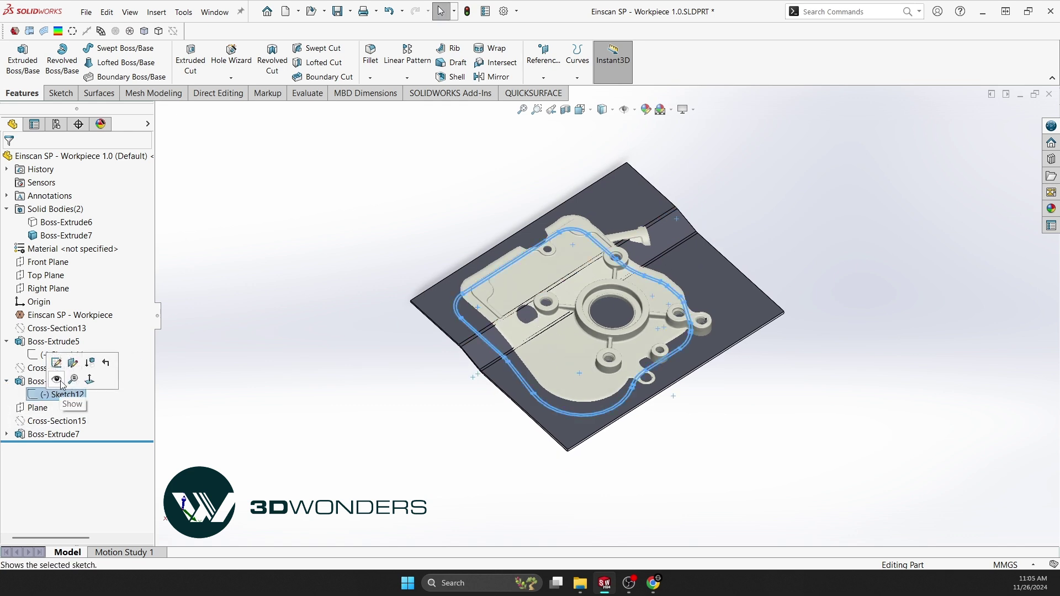
click(72, 369)
scroll(623, 405, down, 3)
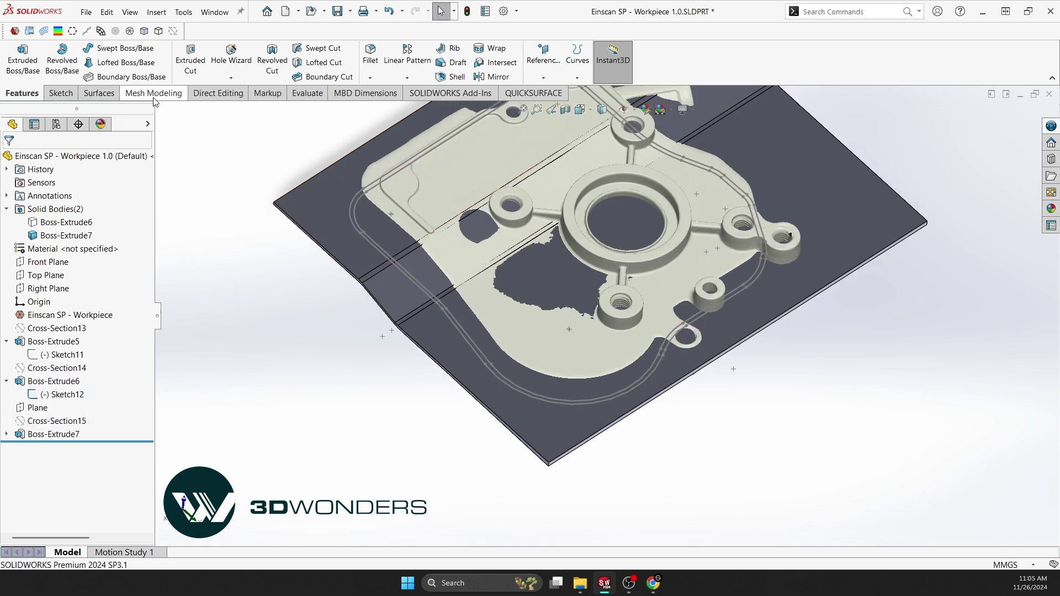
click(99, 92)
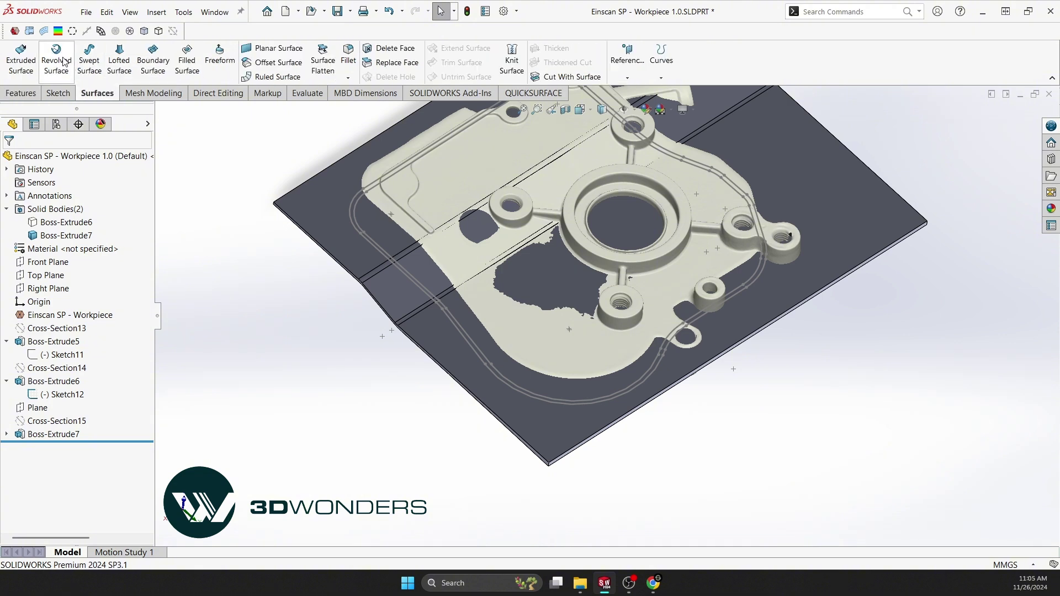
click(21, 60)
click(394, 269)
middle_drag(370, 273, 417, 263)
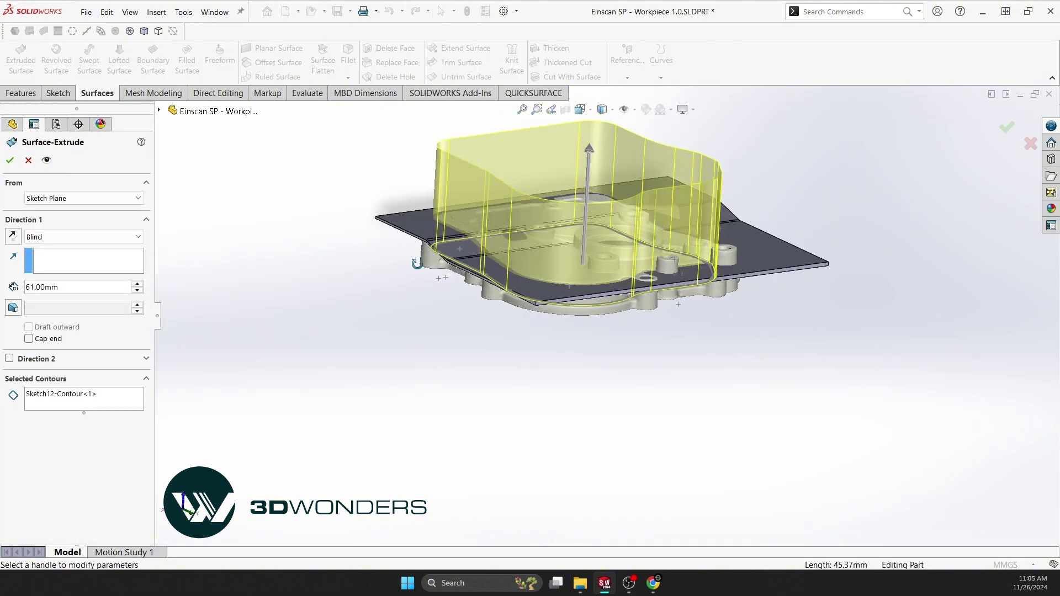
click(11, 162)
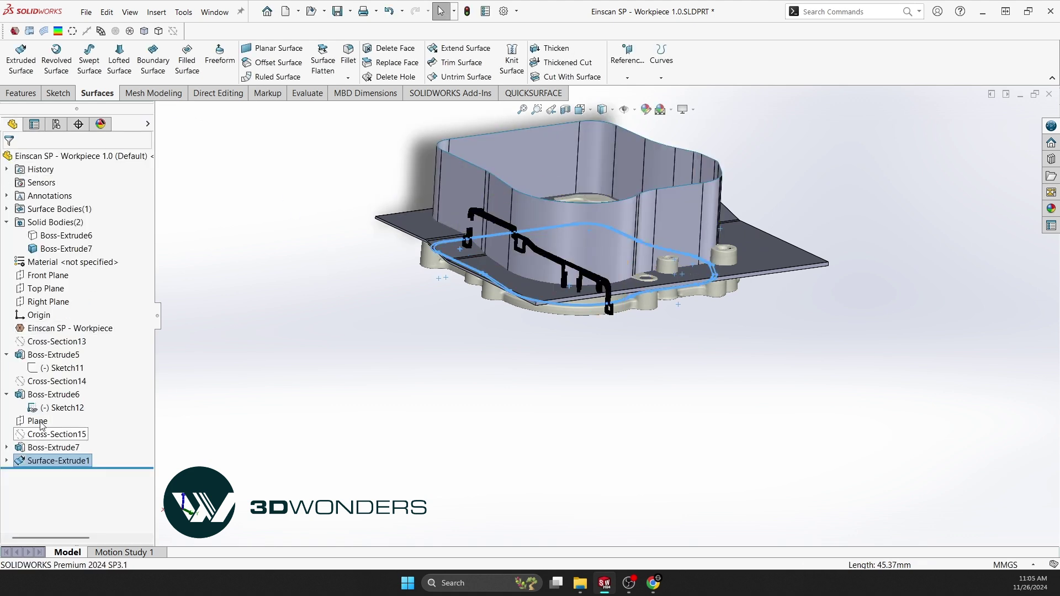
click(63, 408)
click(58, 387)
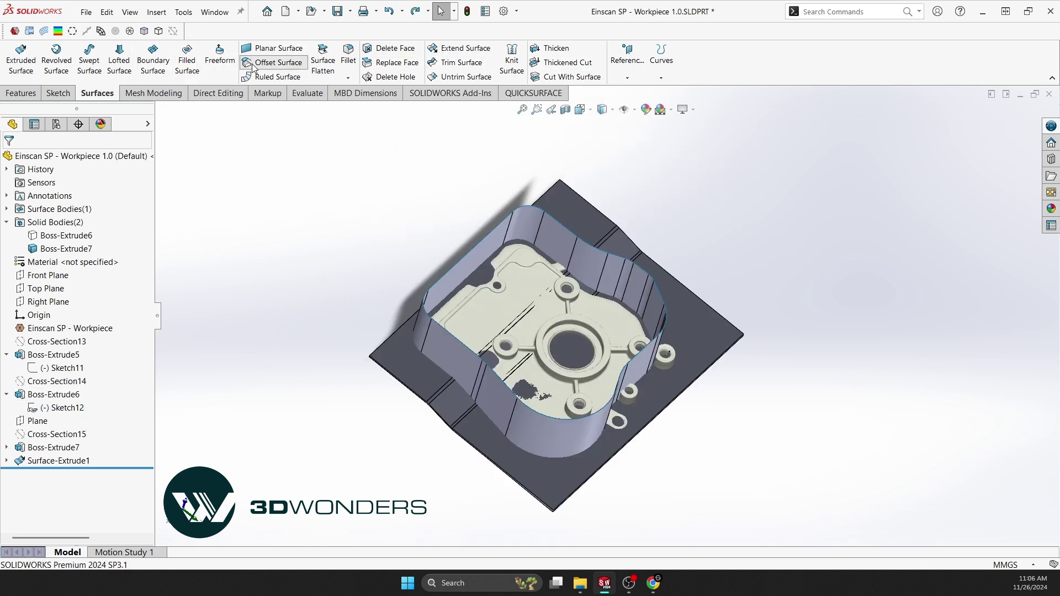
Copy the stepped plate's five upper faces as an offset surface at 0 mm distance, and hide the copied surface
click(272, 62)
scroll(445, 379, down, 5)
click(444, 325)
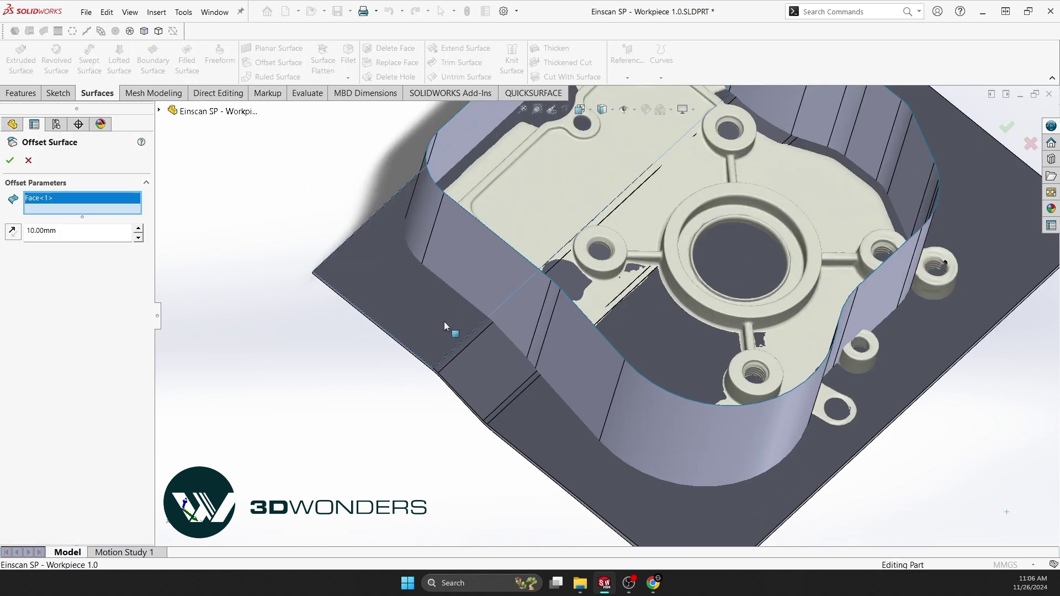
click(459, 348)
click(483, 377)
click(507, 403)
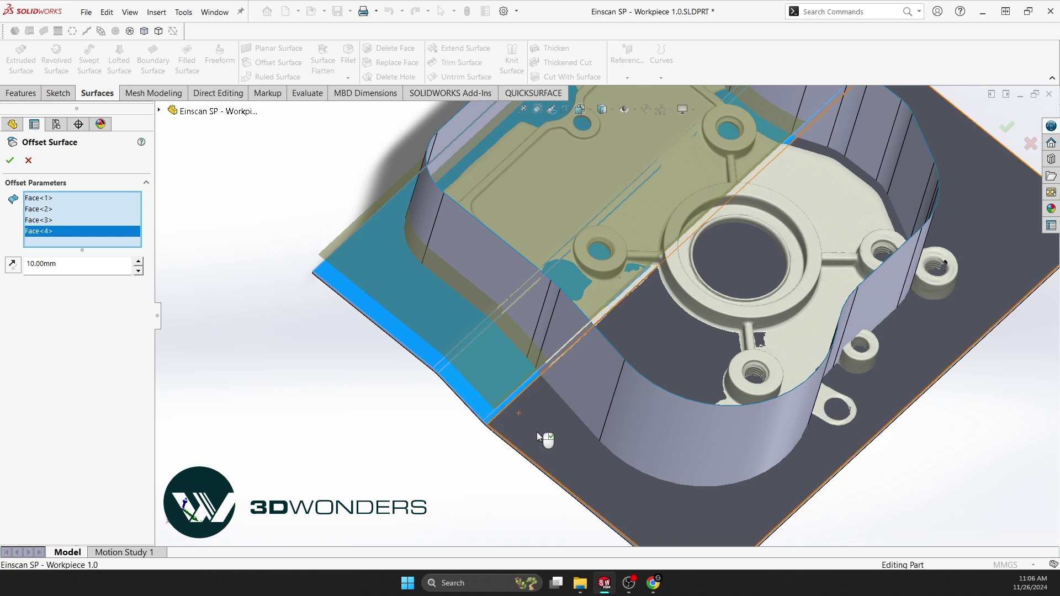
click(537, 432)
scroll(429, 385, up, 4)
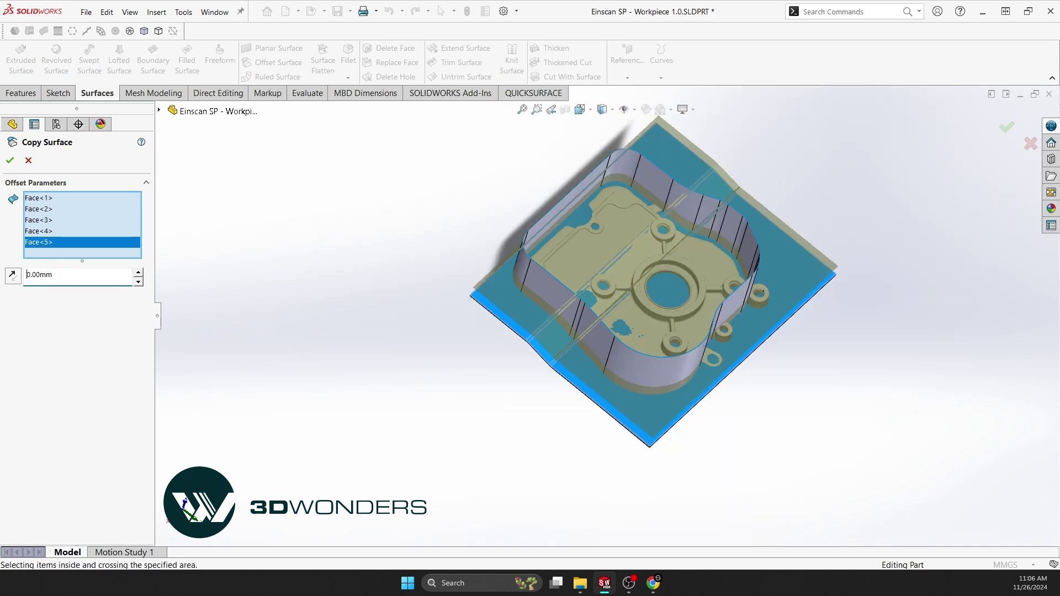
click(11, 160)
scroll(712, 307, down, 3)
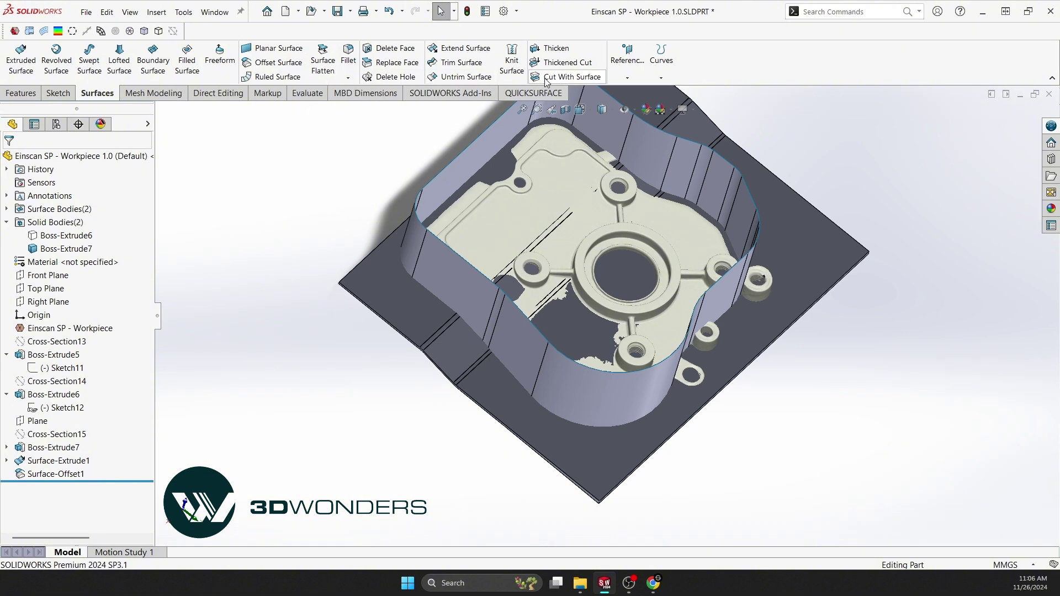
click(55, 474)
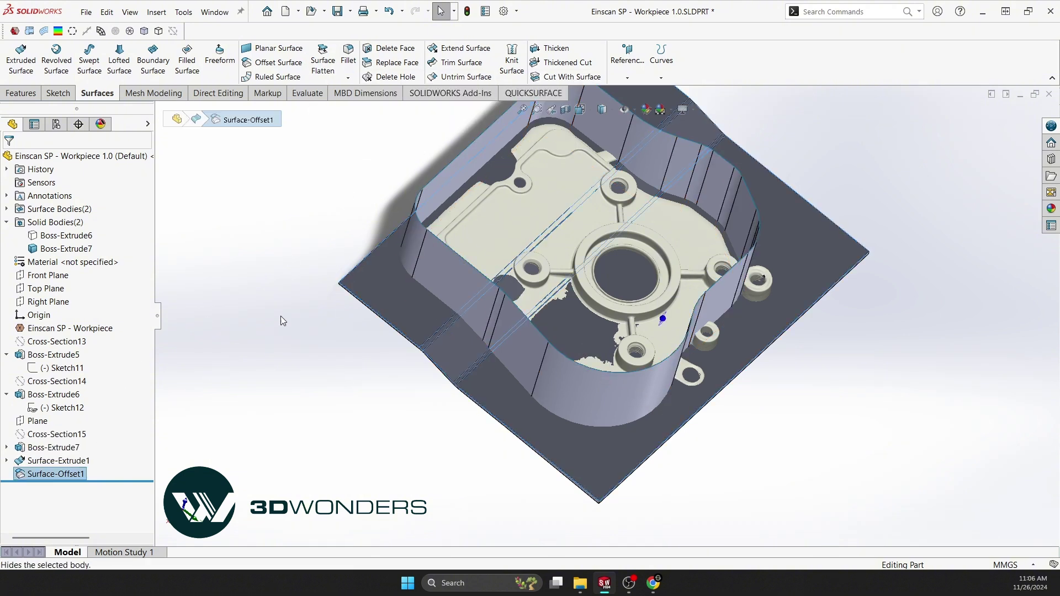
Cut away the part of the stepped plate outside the extruded perimeter surface, and hide that surface
click(555, 78)
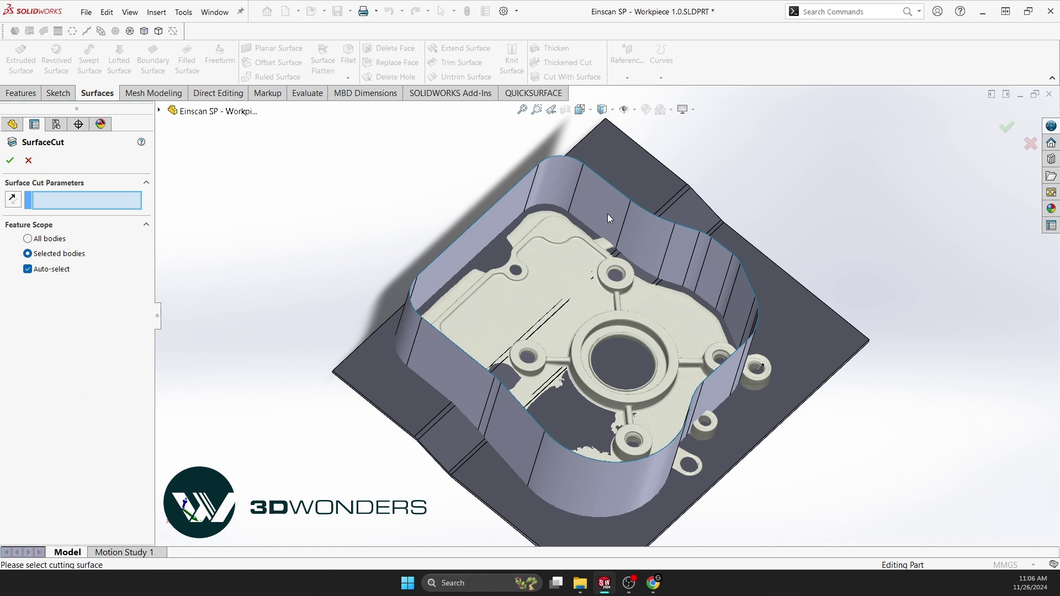
click(544, 188)
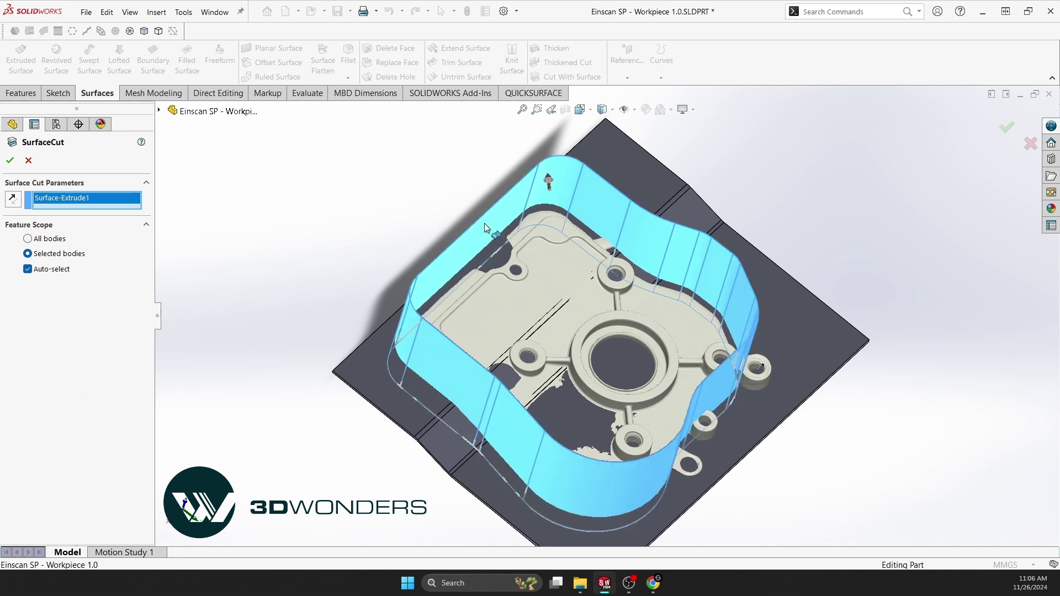
click(10, 160)
click(558, 192)
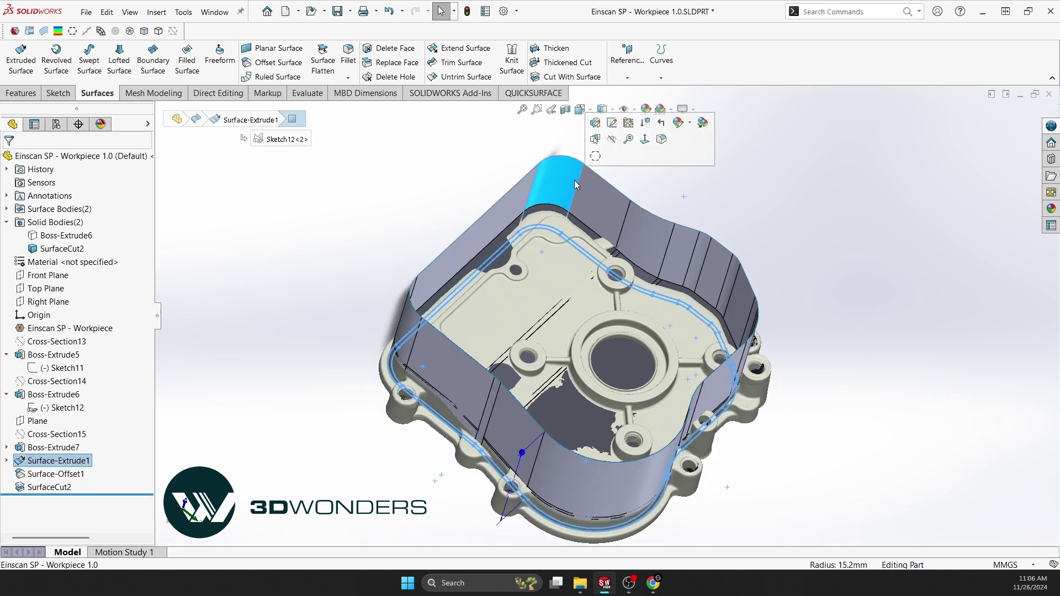
click(617, 145)
Show the copied stepped surface and the perimeter wall body
click(55, 474)
click(85, 457)
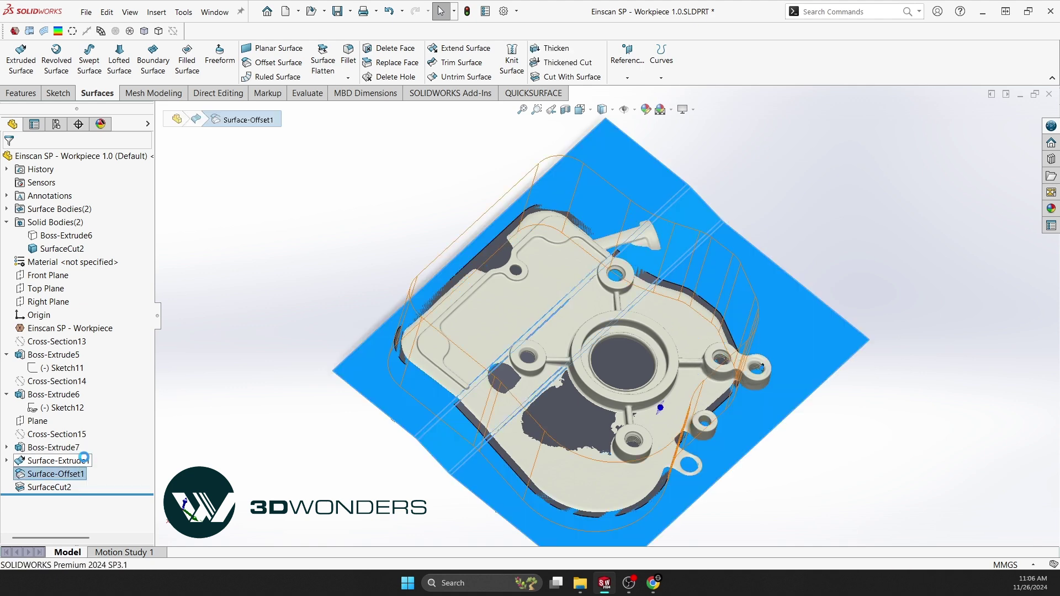
click(351, 407)
middle_drag(352, 407, 386, 267)
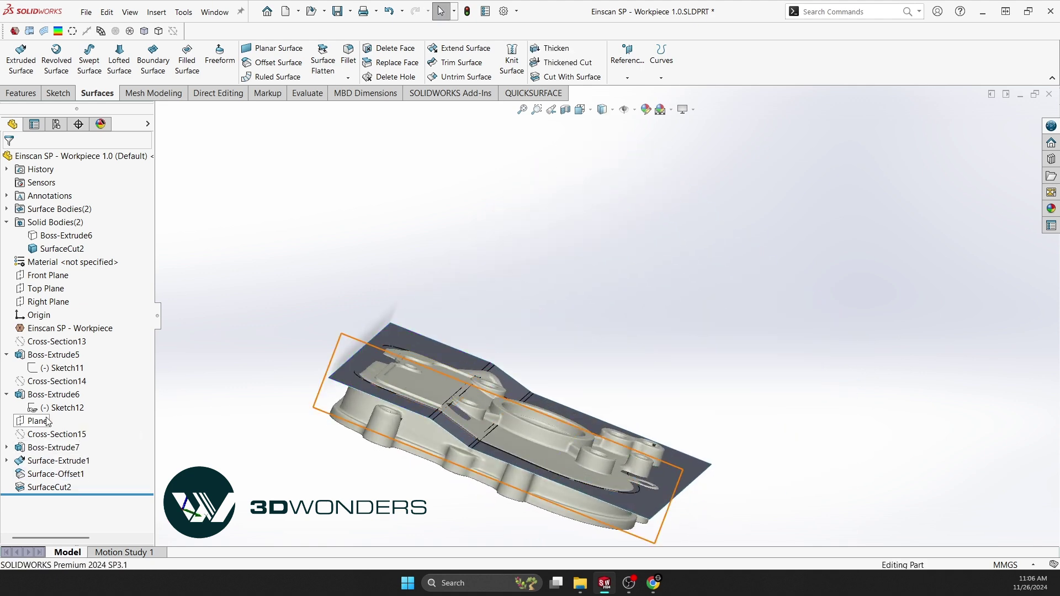
click(47, 395)
click(56, 378)
click(304, 422)
scroll(303, 421, down, 1)
middle_drag(303, 421, 327, 385)
Cut off the perimeter wall above the copied stepped surface, and hide that surface
click(531, 71)
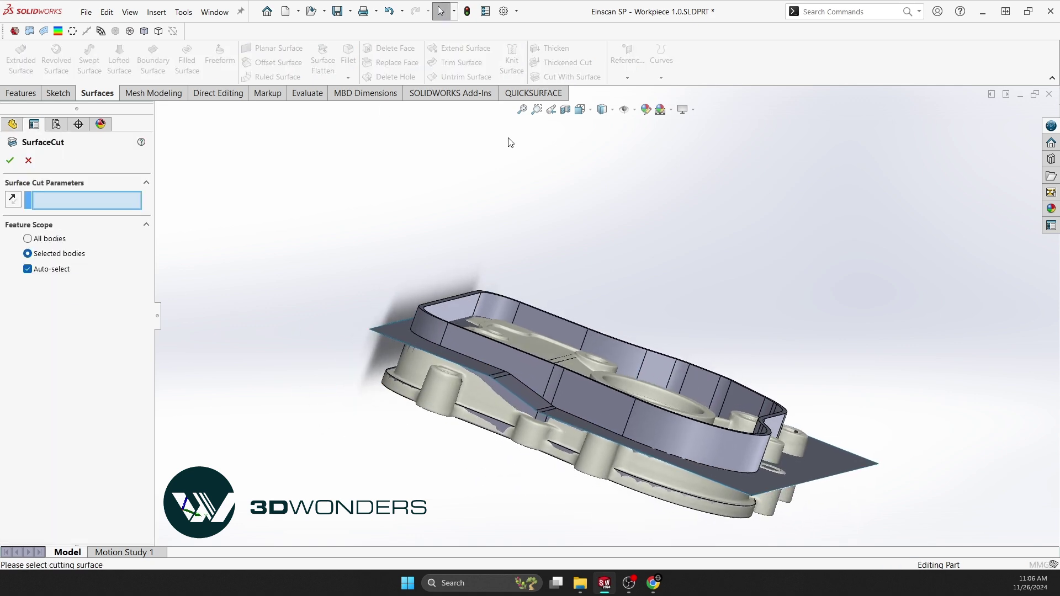
click(390, 330)
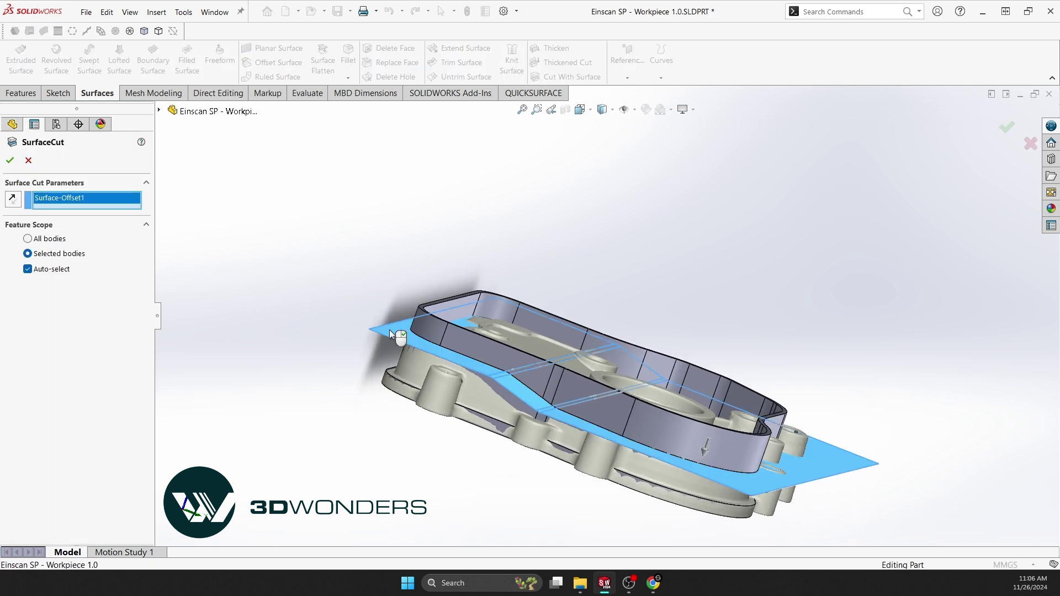
click(14, 161)
middle_drag(344, 255, 353, 346)
click(569, 247)
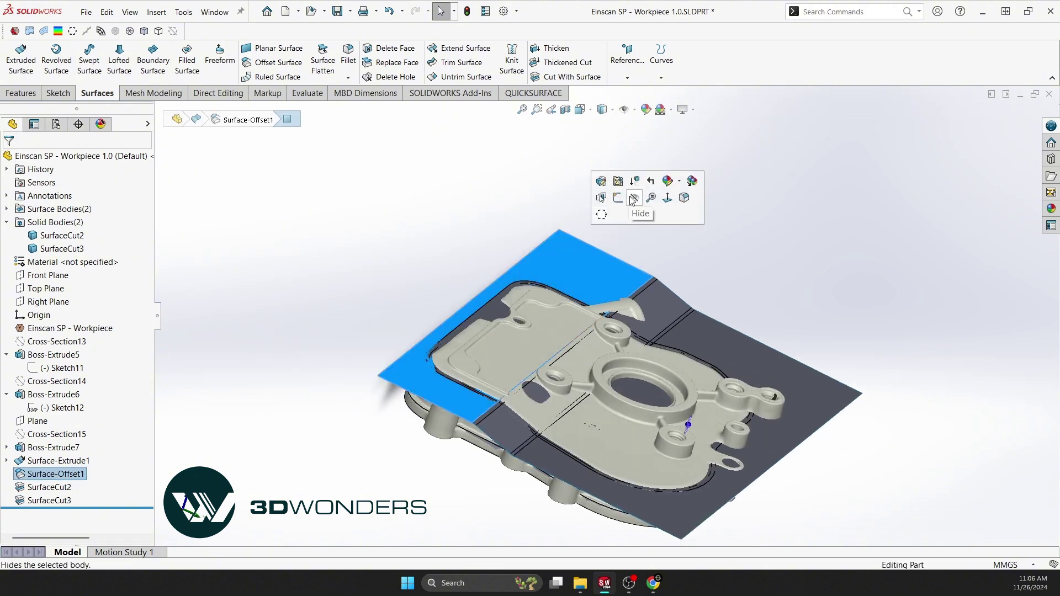
click(634, 200)
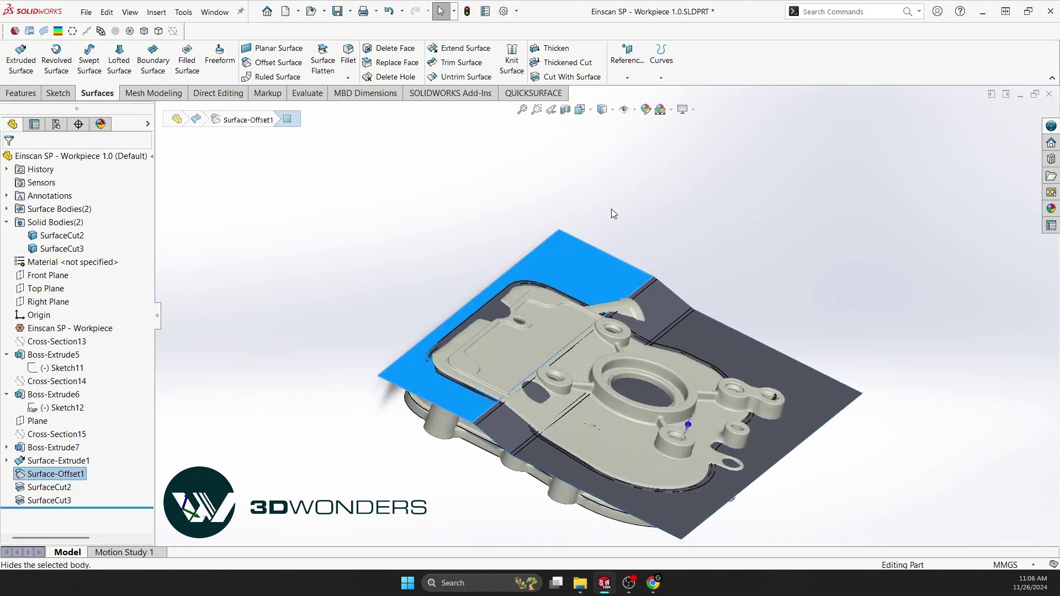
Hide the scan mesh and combine the trimmed plate and perimeter wall into one body with the Add operation
click(53, 447)
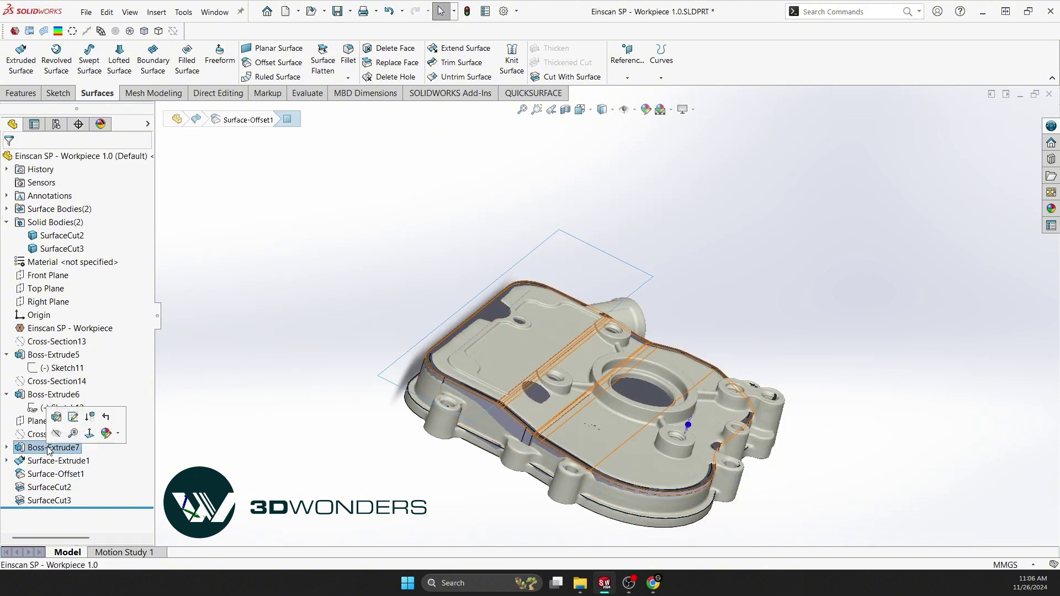
click(287, 370)
click(129, 32)
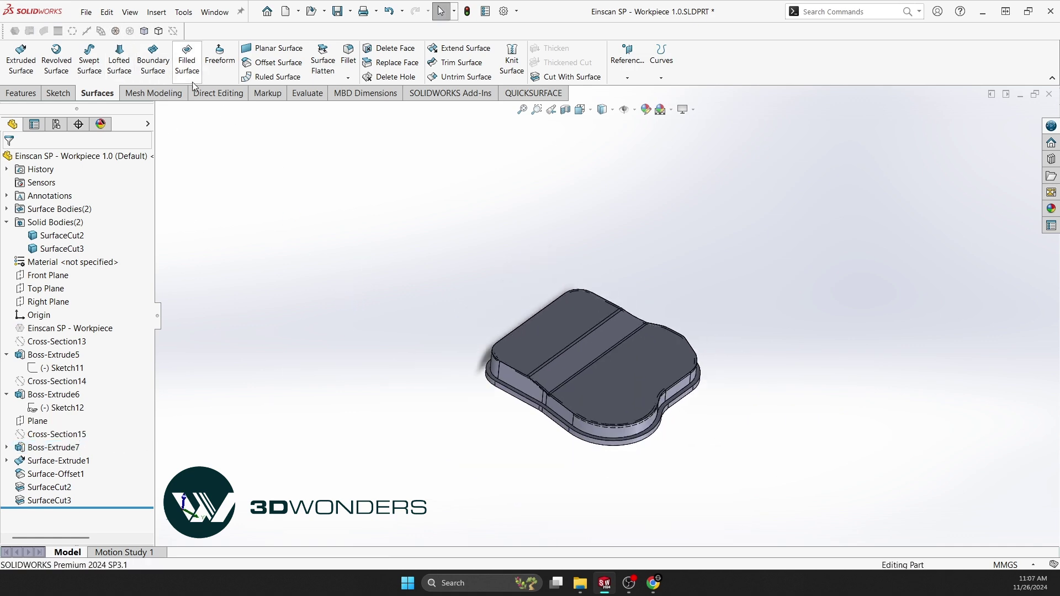
click(217, 93)
click(299, 56)
scroll(747, 470, down, 3)
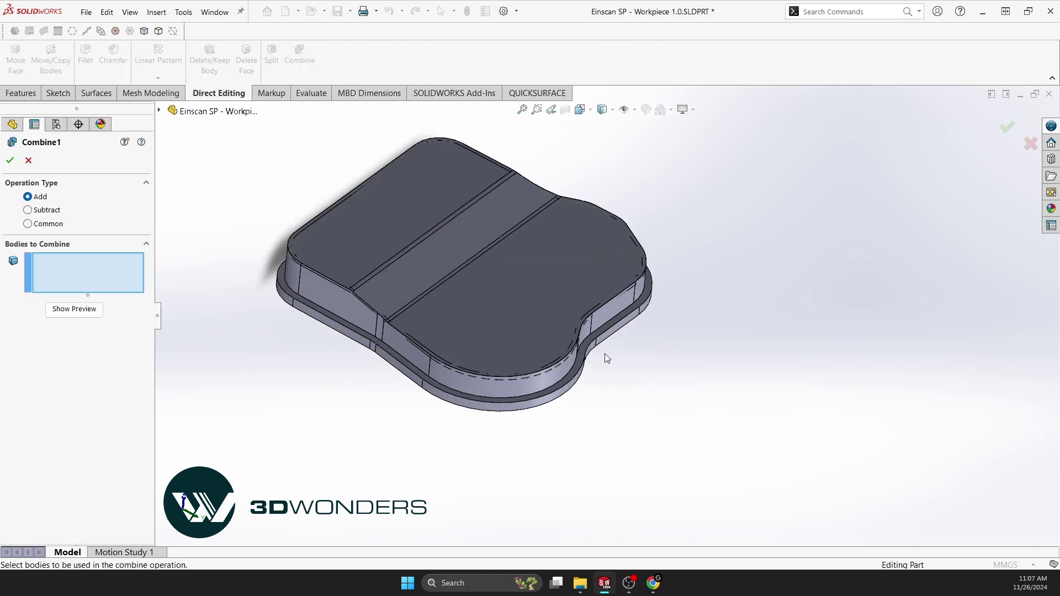
click(469, 303)
click(366, 334)
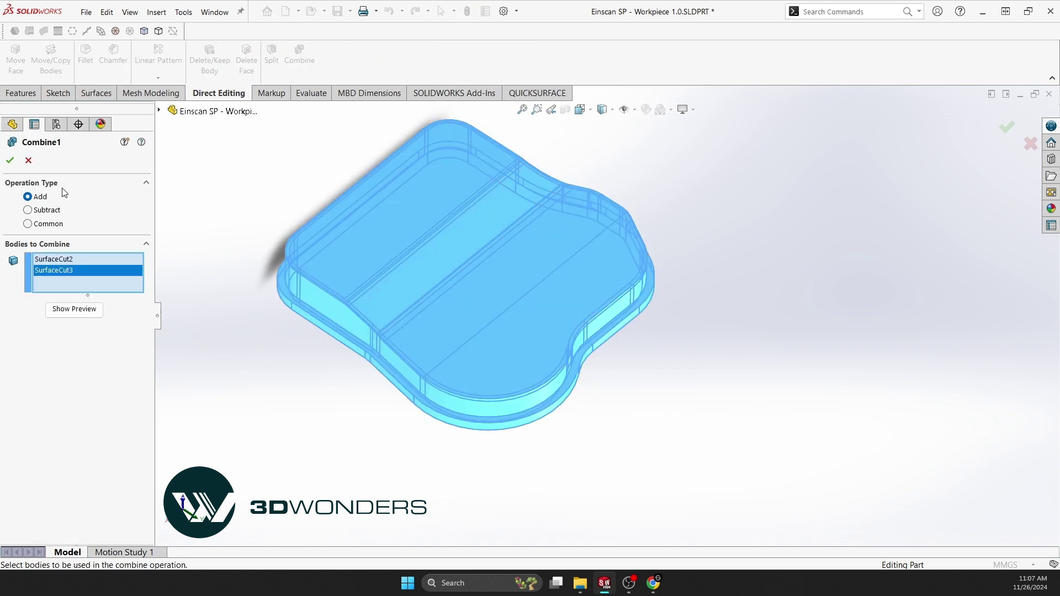
click(10, 160)
Show the scan mesh and fillet the inner edge between wall and top plate, trying 10, 5 and 4 mm before applying 3 mm
middle_drag(465, 306, 450, 344)
click(118, 31)
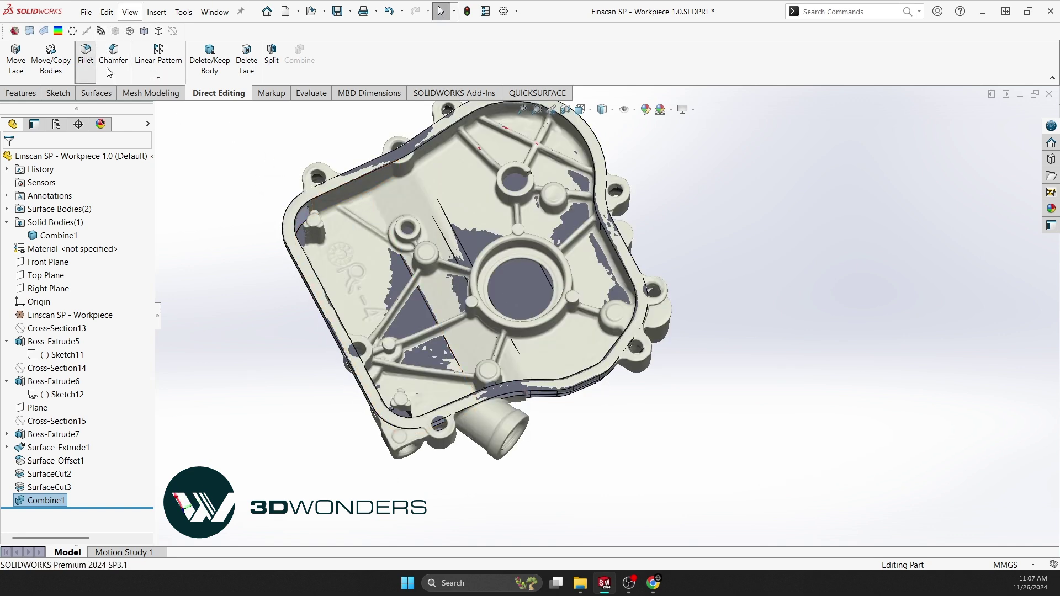
scroll(361, 196, down, 5)
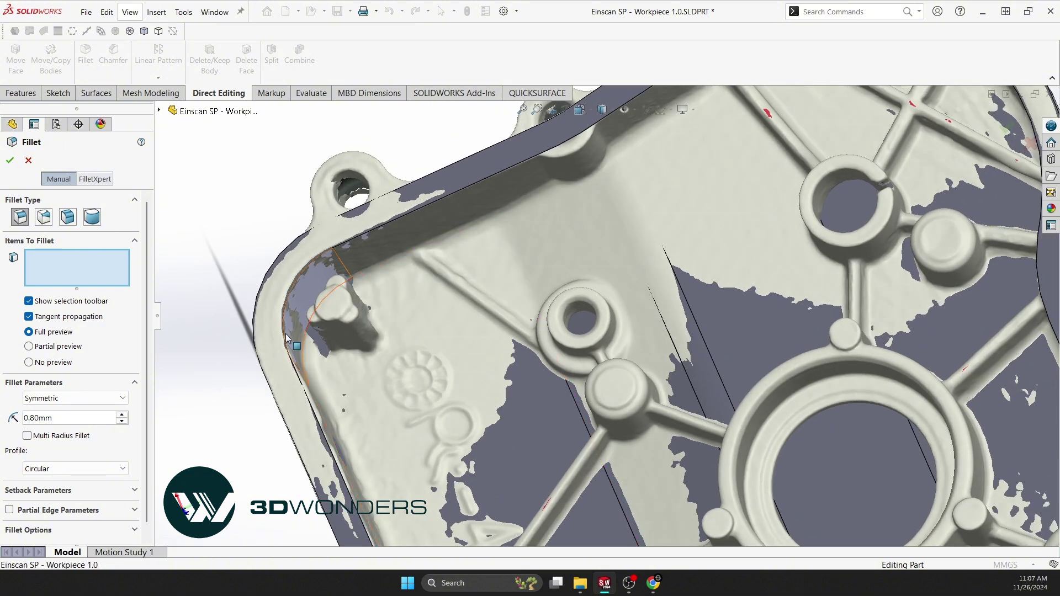
click(310, 330)
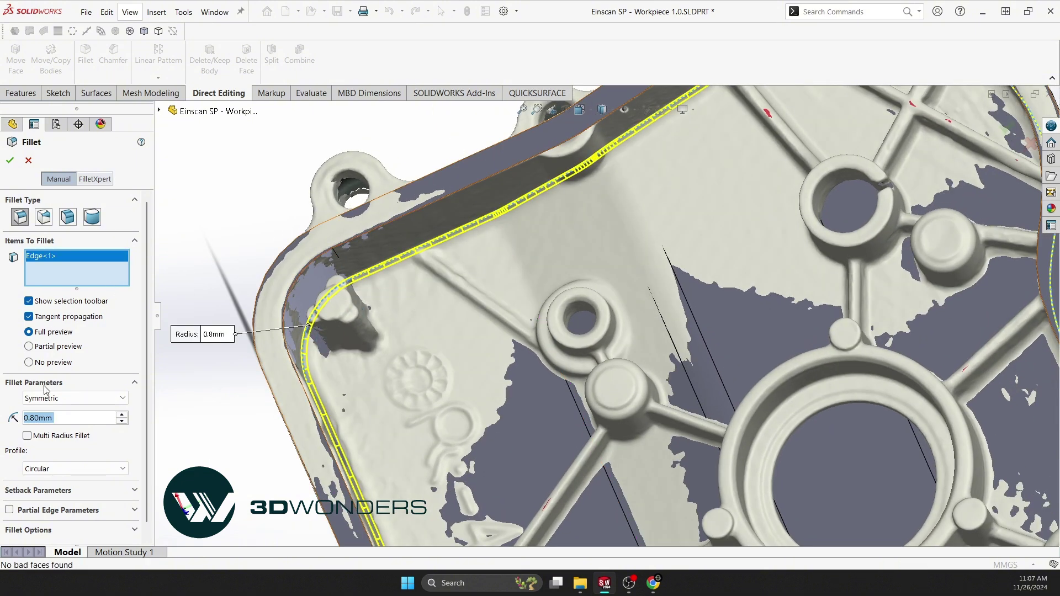
text(10)
key(Return)
text(5)
key(Return)
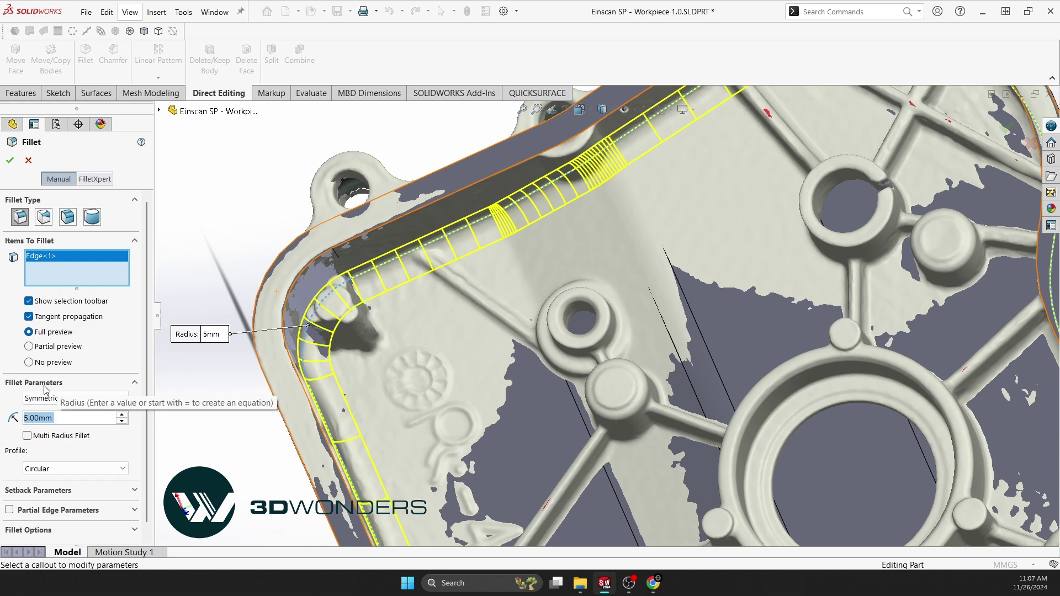
text(4)
key(Return)
text(3)
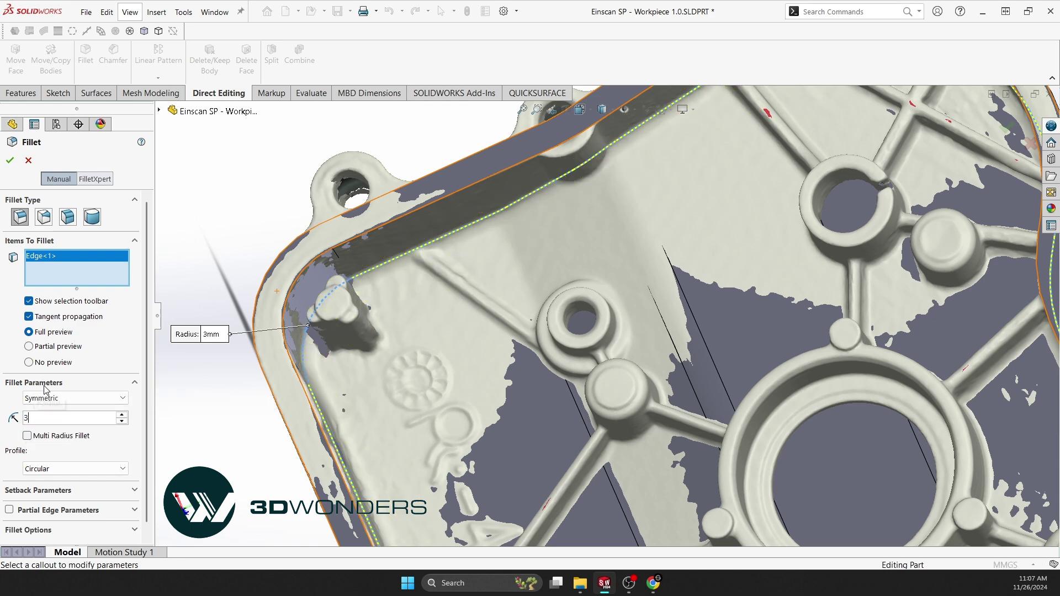
key(Return)
key(Return)
scroll(565, 367, up, 3)
mouse_move(565, 366)
middle_down()
mouse_move(537, 399)
mouse_move(575, 356)
middle_up()
Edit the inner wall fillet and set its radius to 4 mm
click(23, 513)
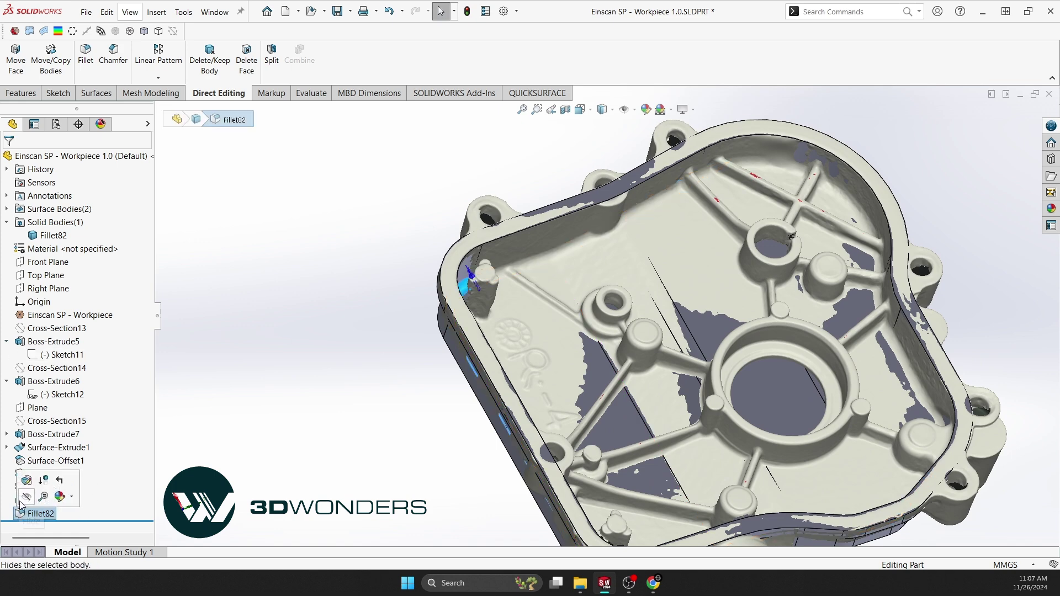
click(29, 484)
text(4)
key(Return)
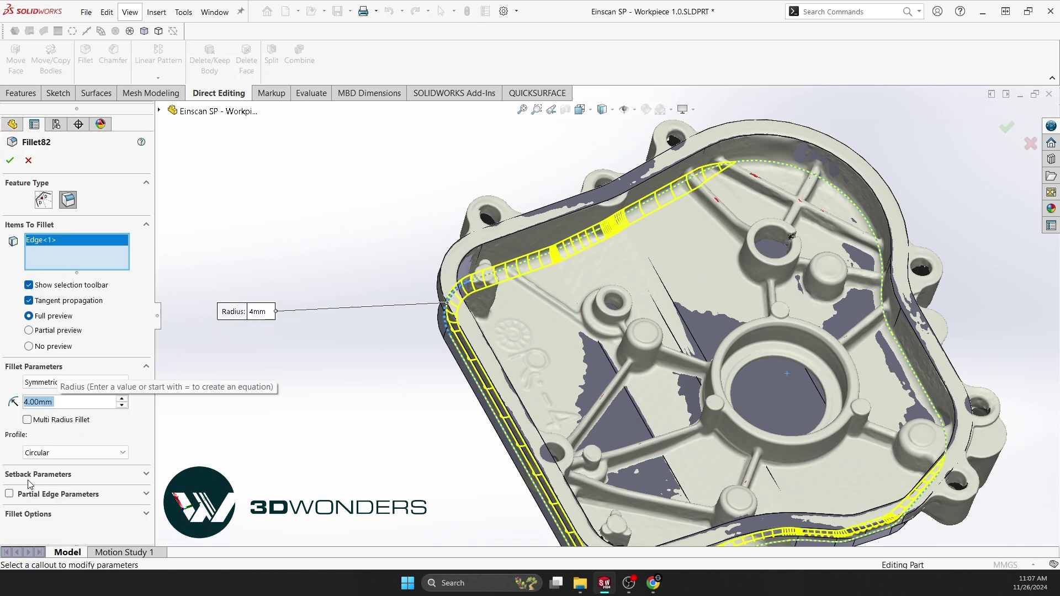
scroll(604, 313, up, 1)
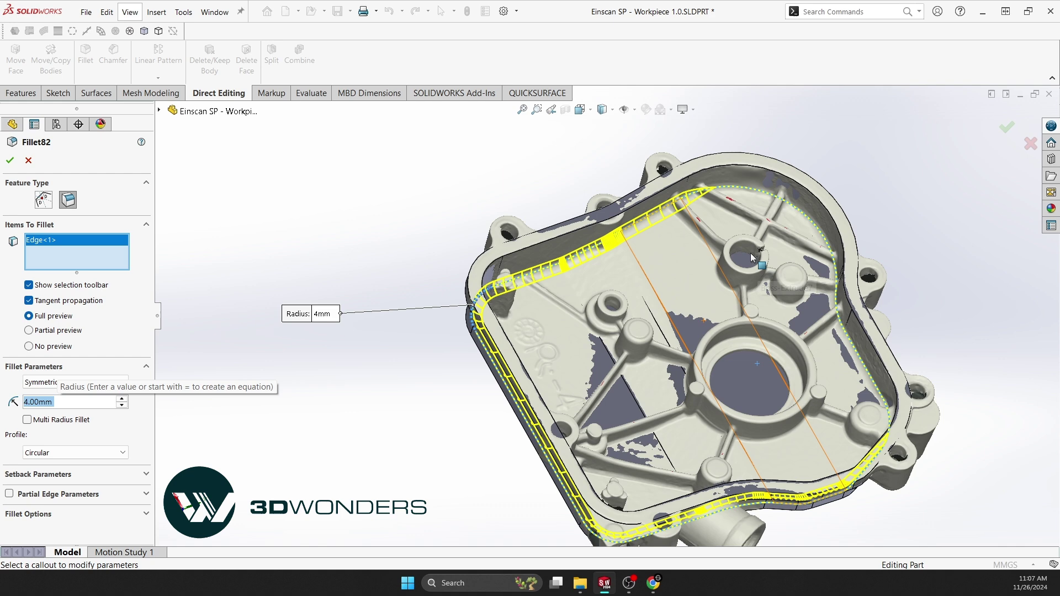
click(752, 195)
middle_drag(751, 200, 580, 224)
key(Return)
scroll(814, 237, up, 1)
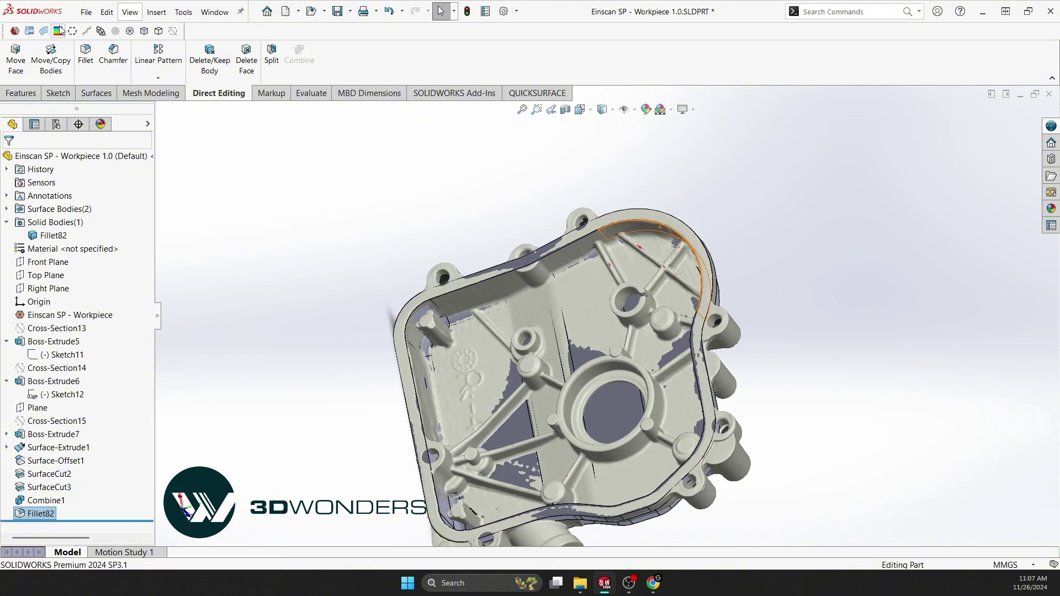
Compare the solid body with the scan as a deviation colour map and inspect the cover from the outside
click(61, 30)
middle_drag(268, 232, 273, 354)
middle_drag(520, 283, 175, 159)
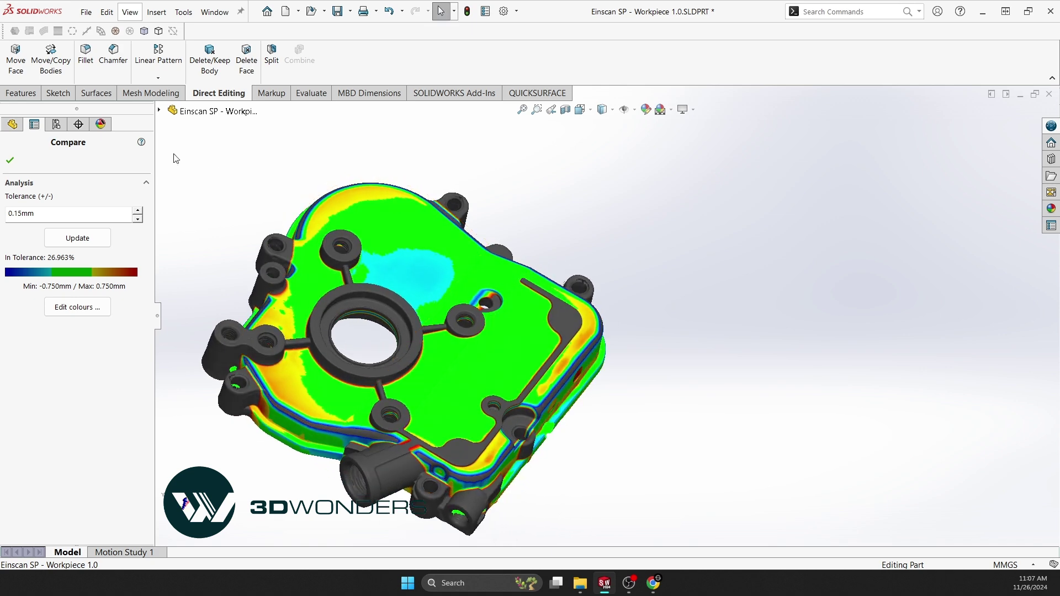
click(9, 160)
Fillet the outer edge between the top plate and perimeter wall with a 4 mm radius, using tangent propagation
middle_drag(332, 259, 201, 132)
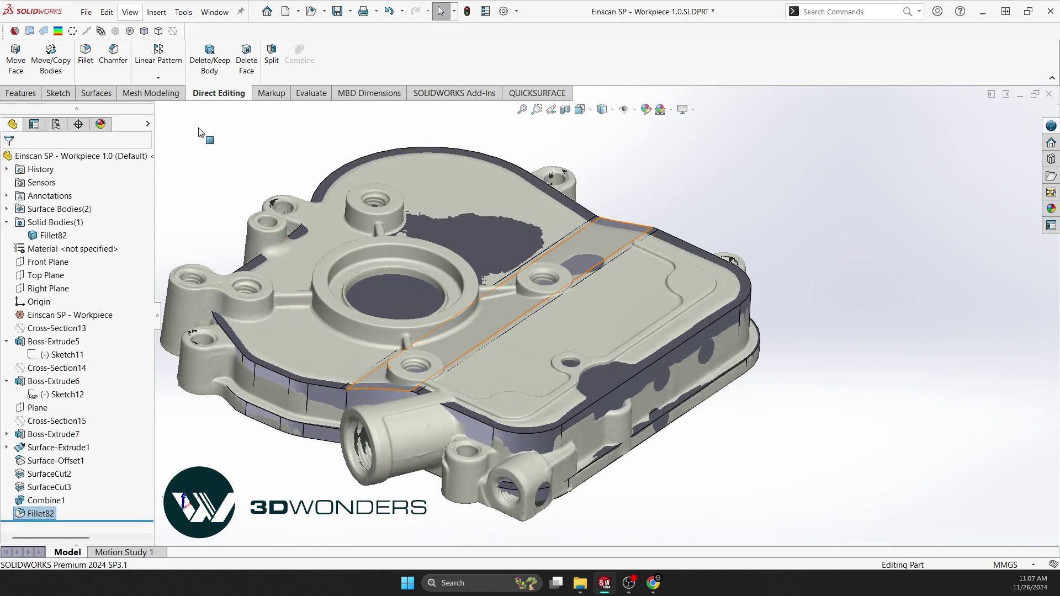
click(81, 53)
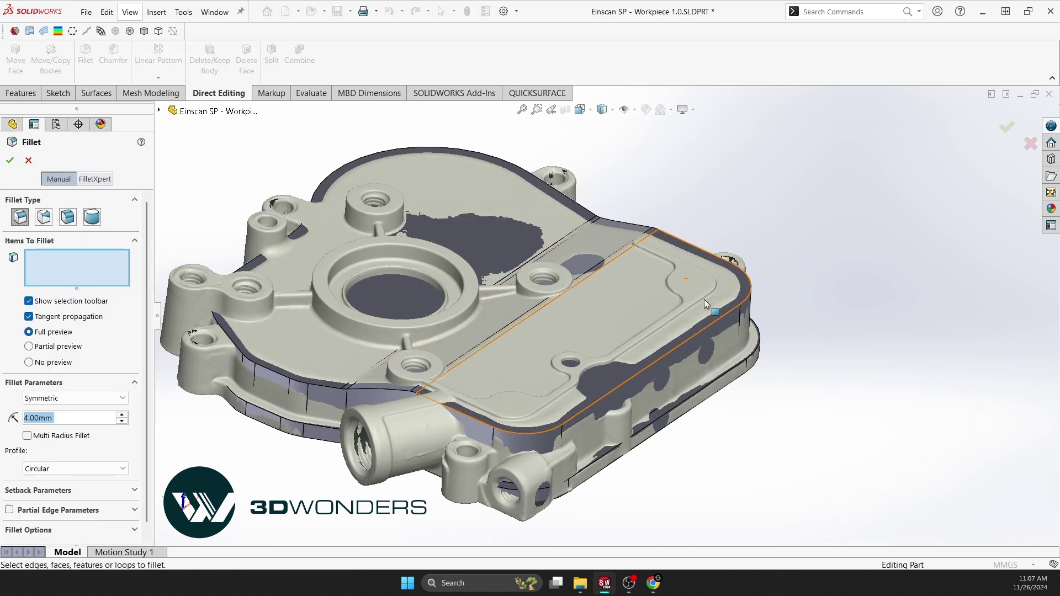
click(701, 331)
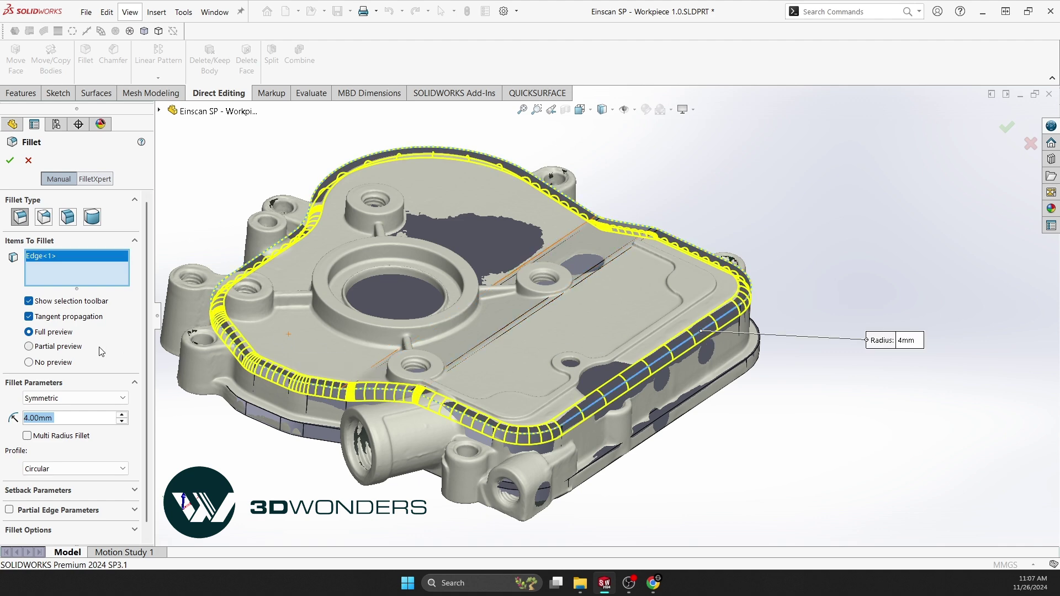
key(Return)
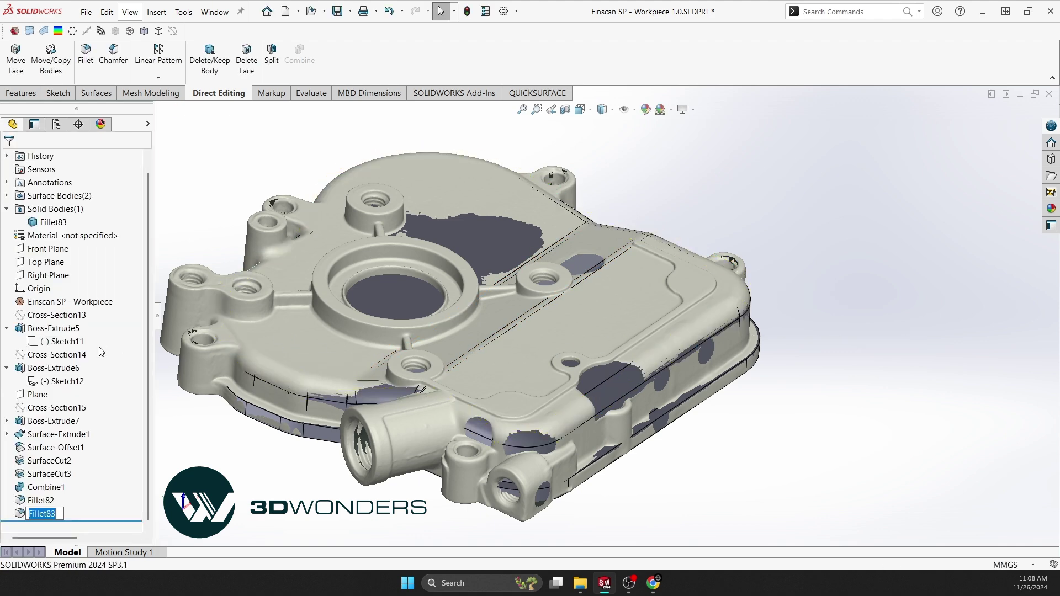
scroll(480, 250, down, 4)
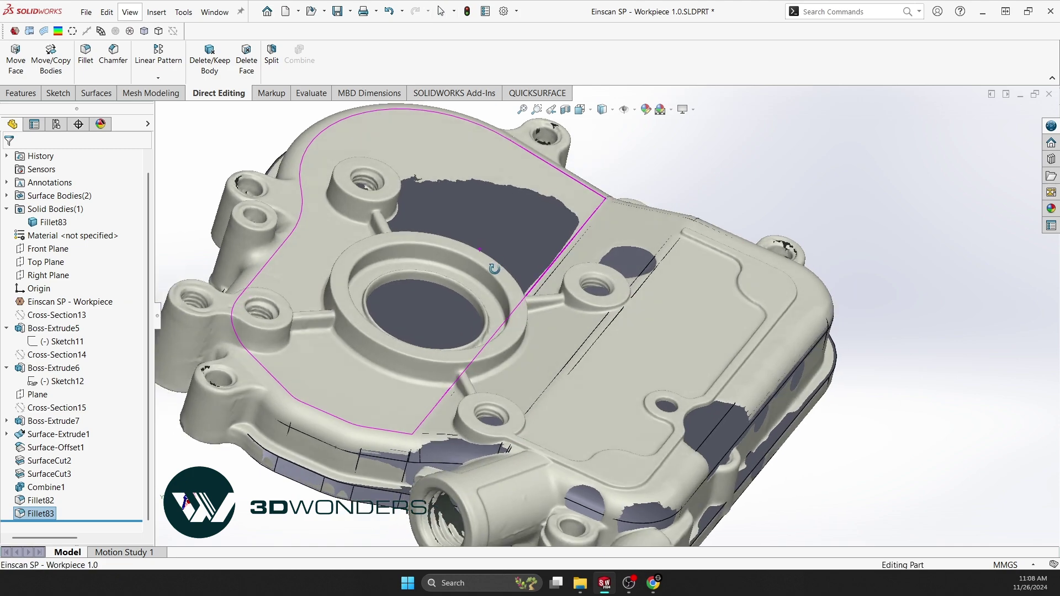
Run the deviation comparison again to check the newly filleted outer edge against the scan
scroll(391, 267, up, 3)
click(58, 31)
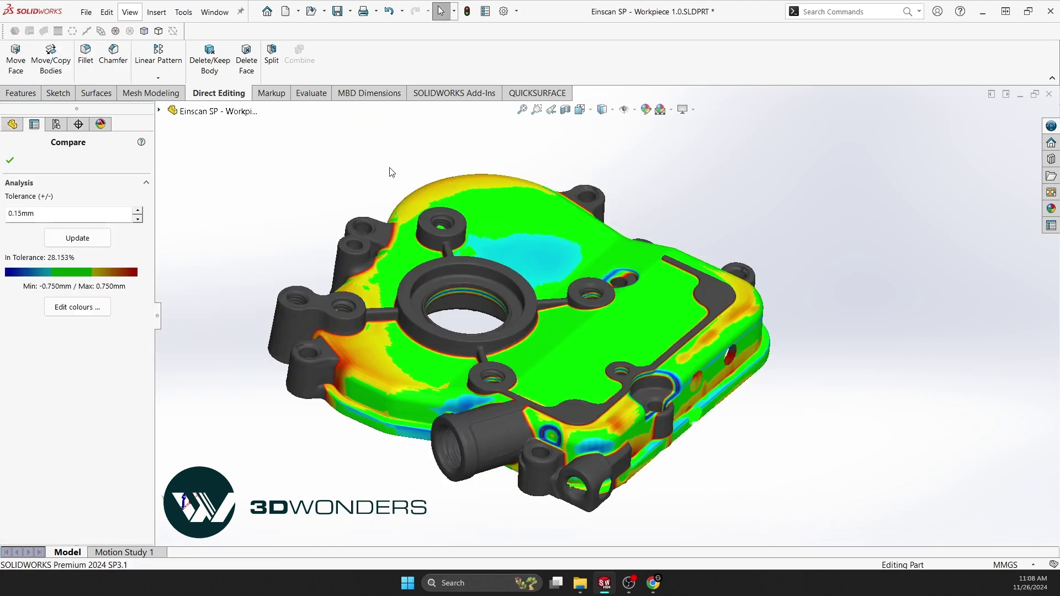
middle_drag(390, 171, 453, 168)
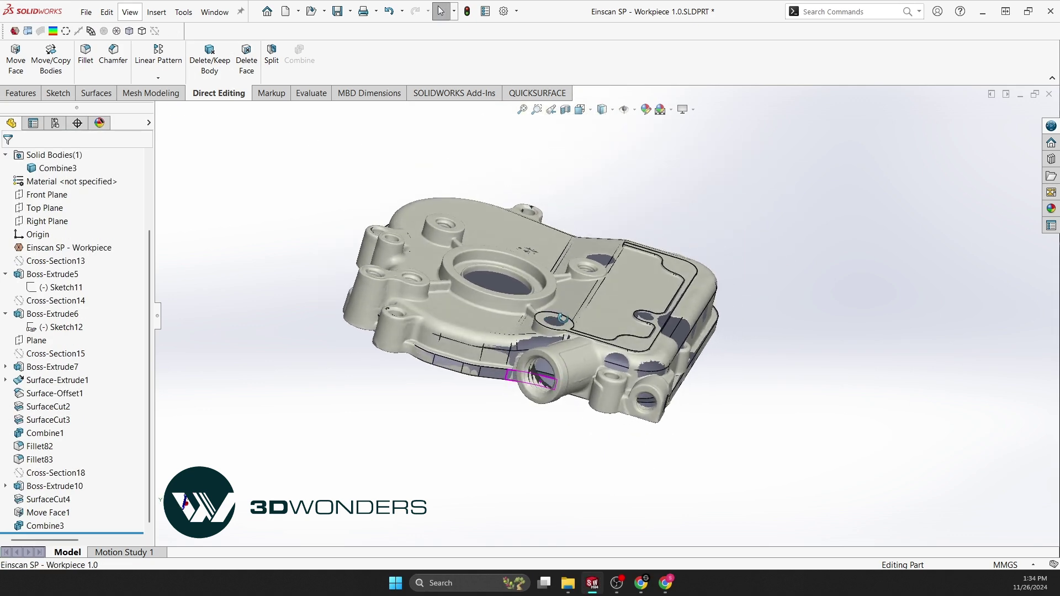
Select the large threaded port's annular end face on the scan and fit a reference-only plane to it, constrained by the cover's top face
scroll(563, 359, down, 4)
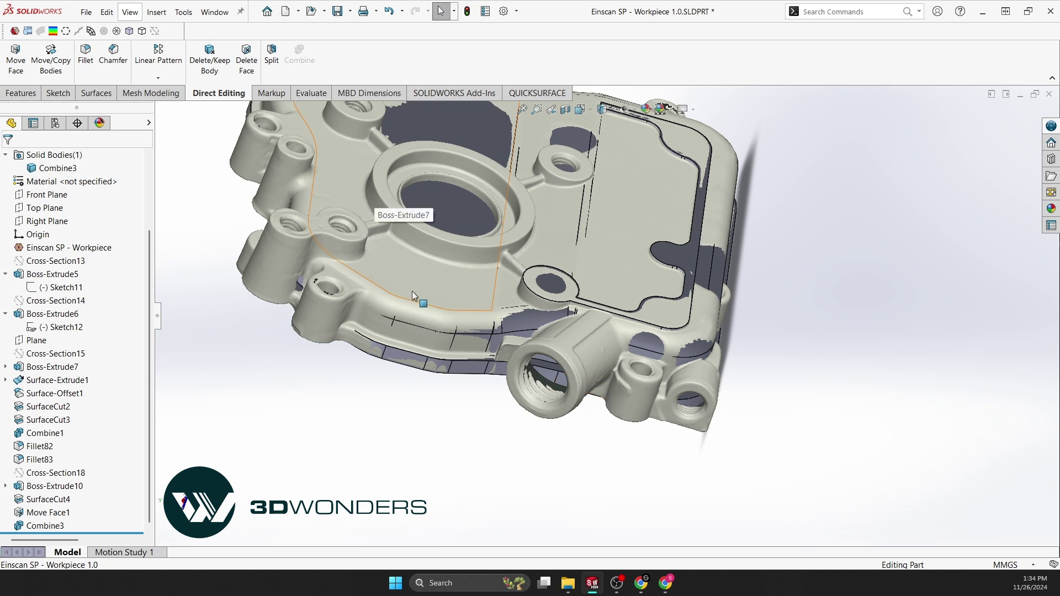
click(510, 94)
click(109, 57)
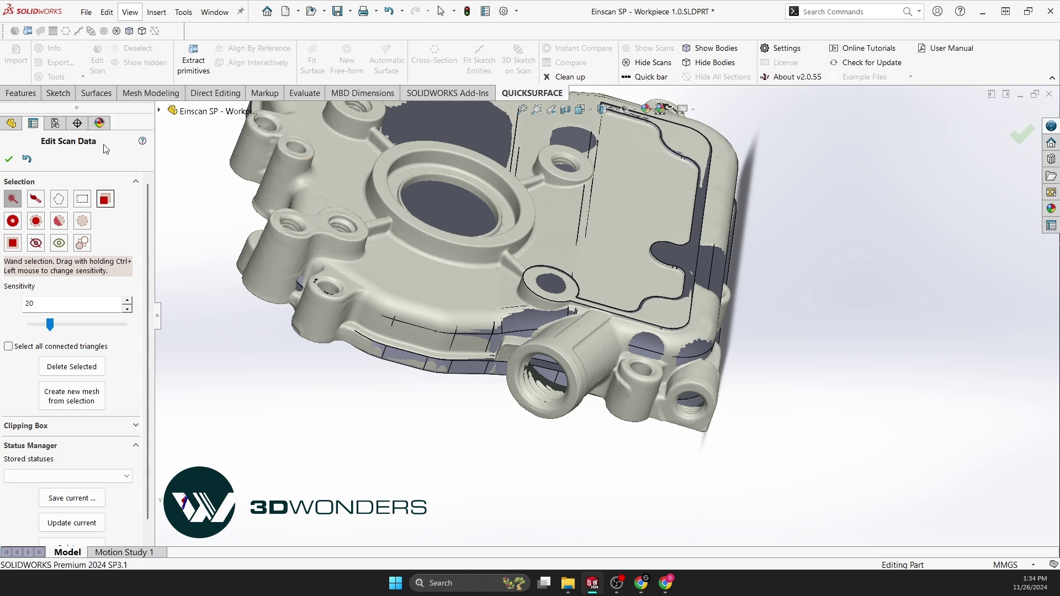
scroll(563, 365, down, 3)
click(526, 323)
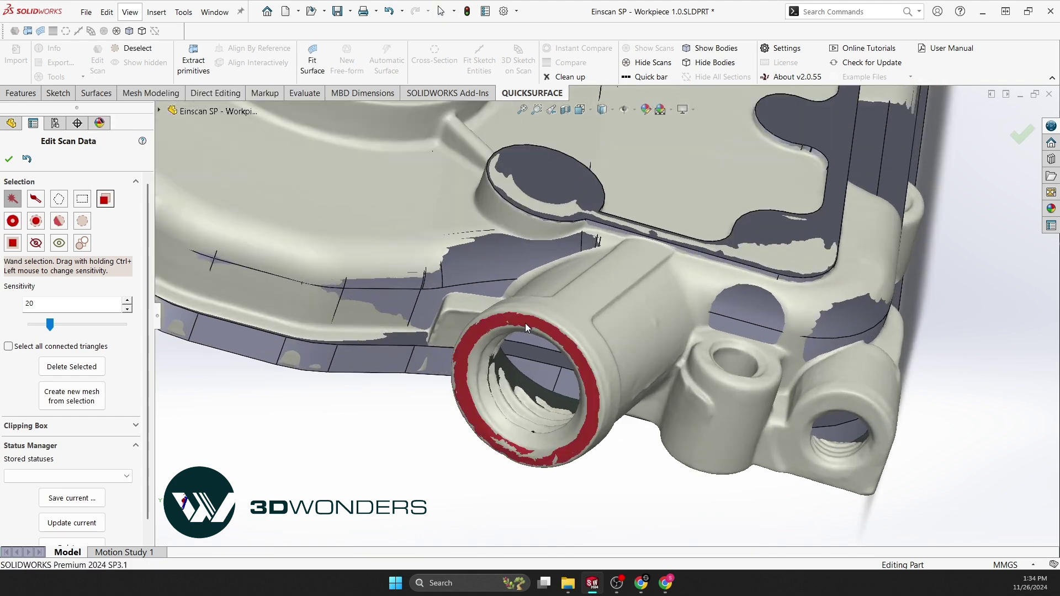
click(193, 63)
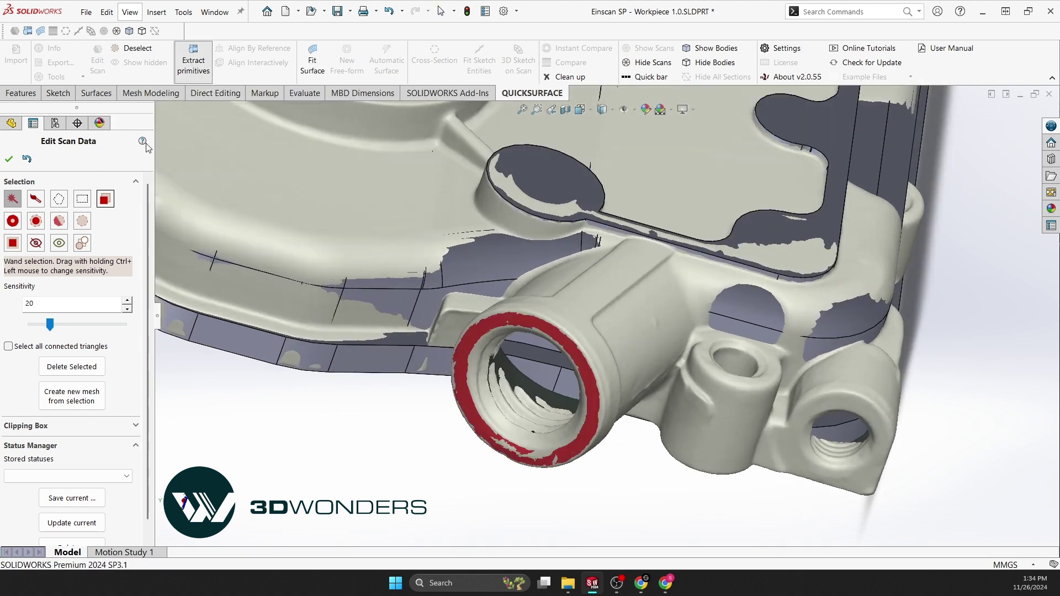
click(13, 383)
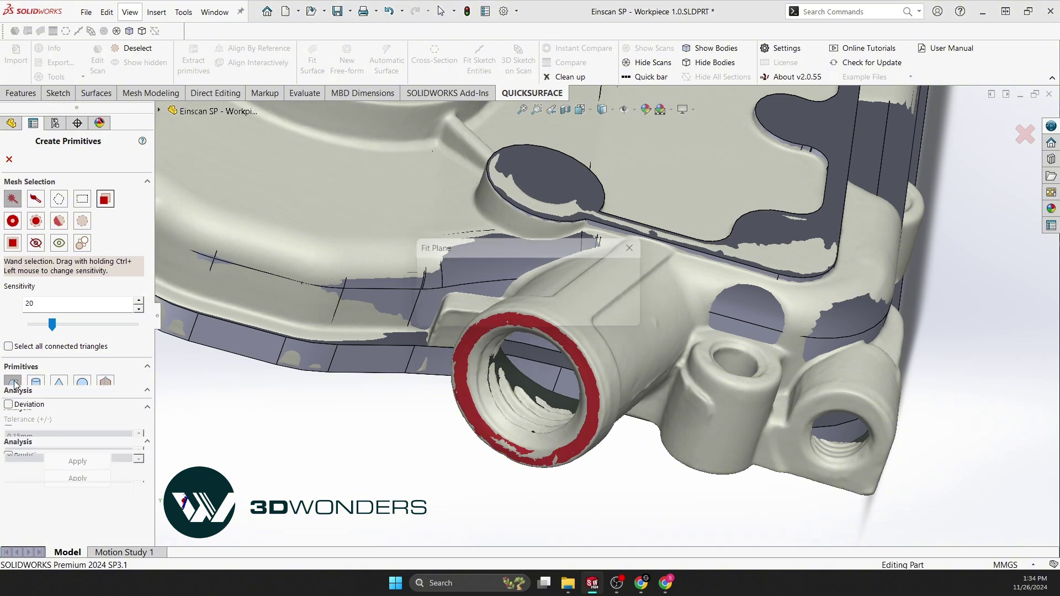
click(718, 167)
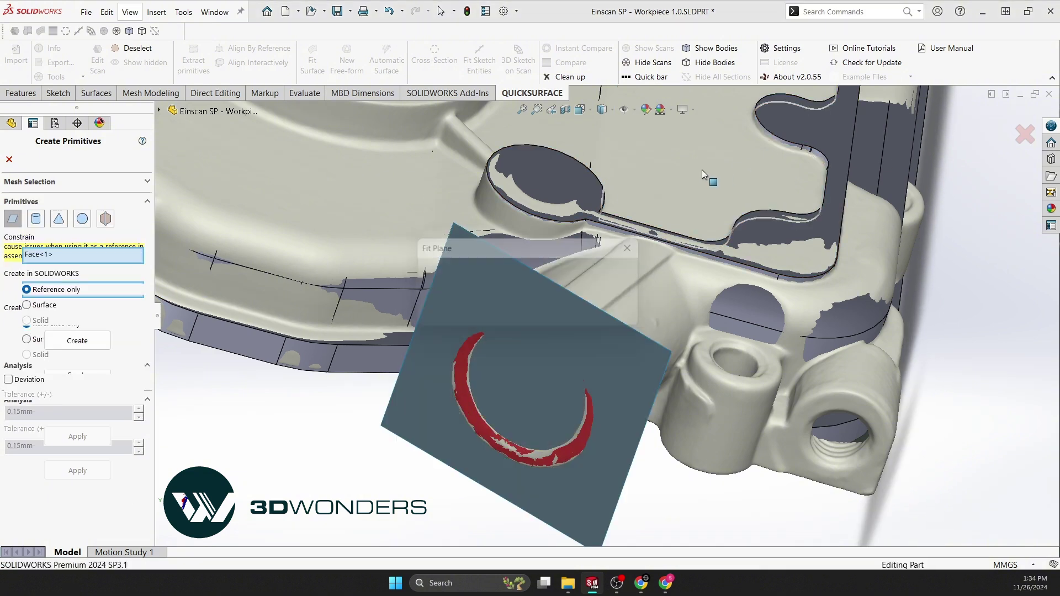
click(77, 340)
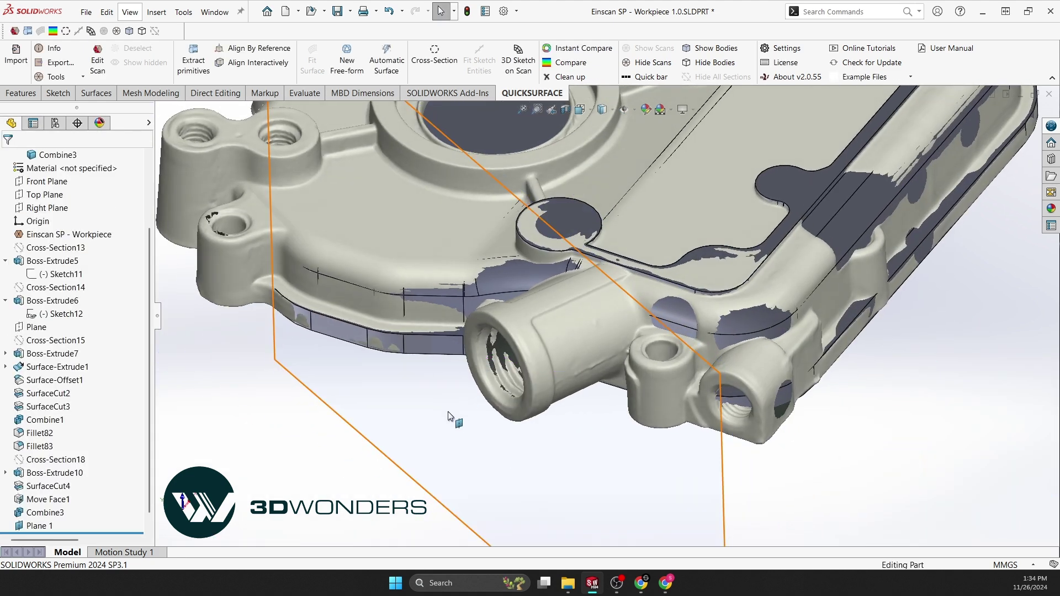
Create a scan cross-section from the new port plane, with the direction flipped and an offset of about 9.7 mm
click(449, 416)
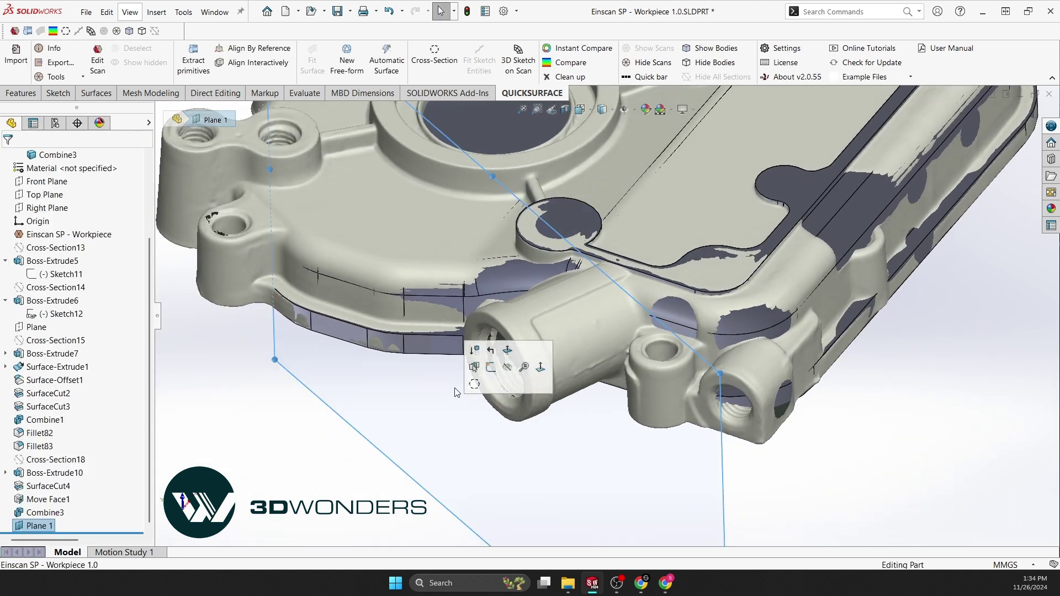
click(478, 376)
drag(506, 315, 532, 324)
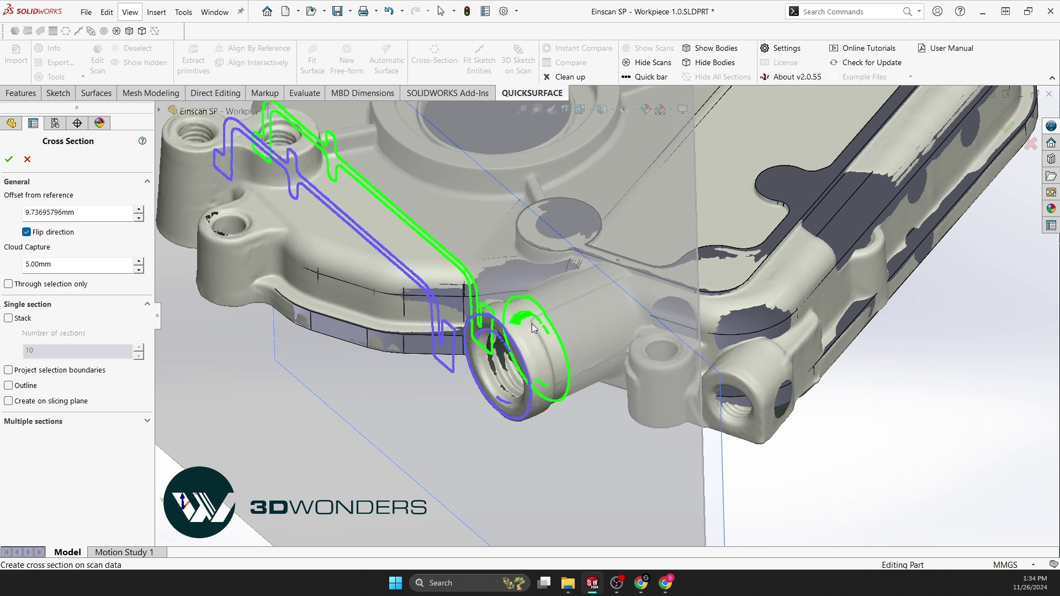
click(9, 160)
Start a sketch on the port plane, hide the scan and bodies, and fit a circle to the port's outer section outline
click(345, 387)
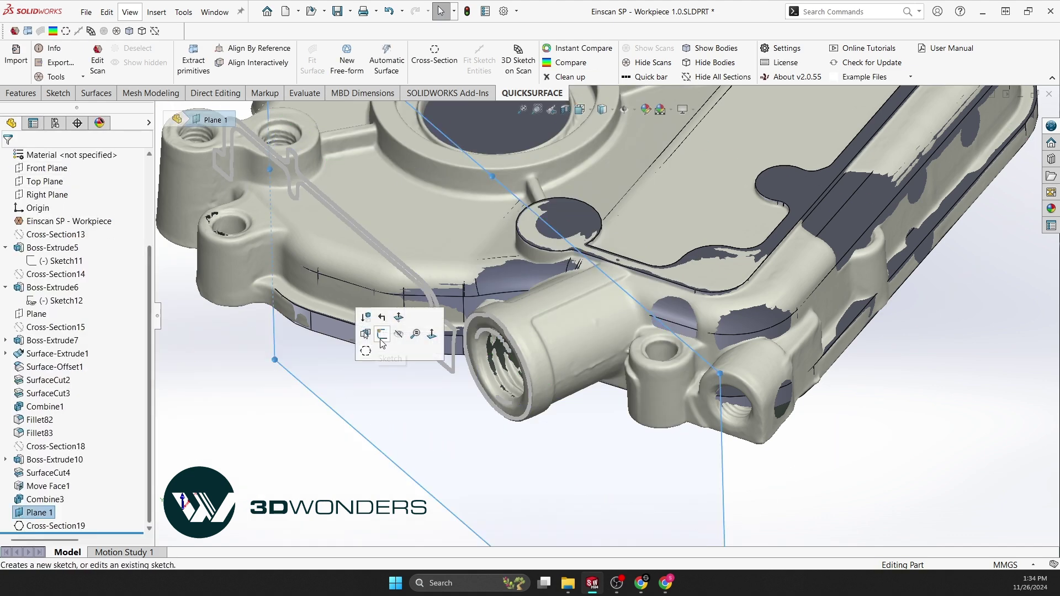
click(381, 336)
scroll(715, 323, down, 6)
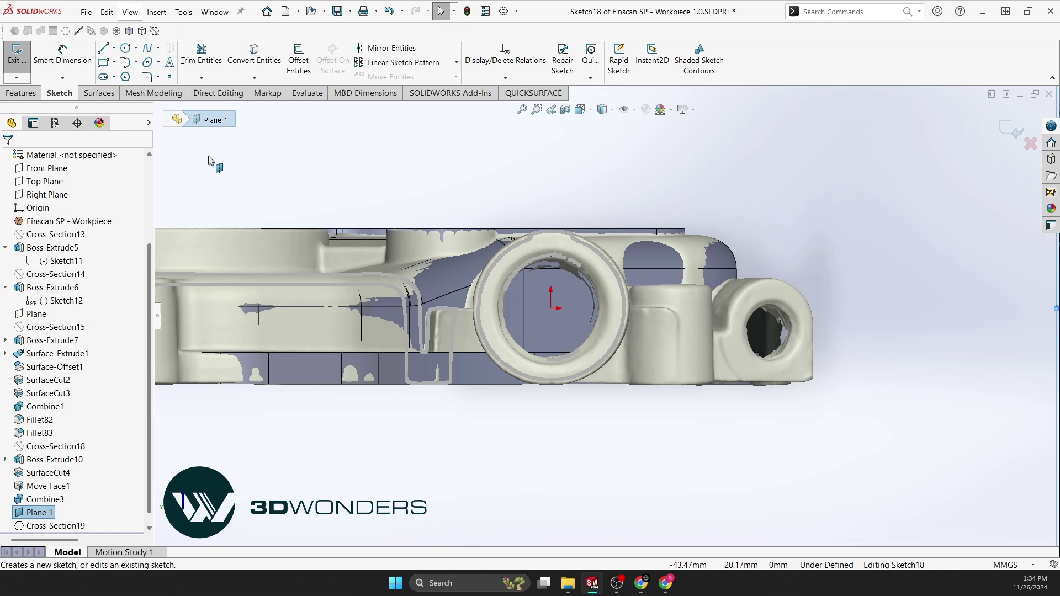
click(142, 30)
click(118, 31)
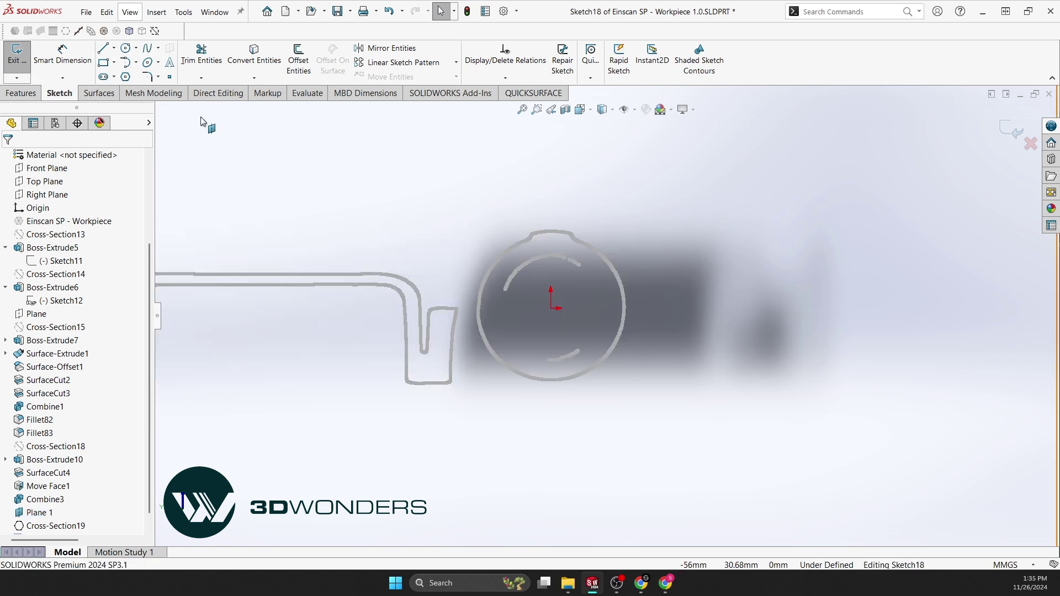
click(104, 46)
drag(498, 259, 500, 362)
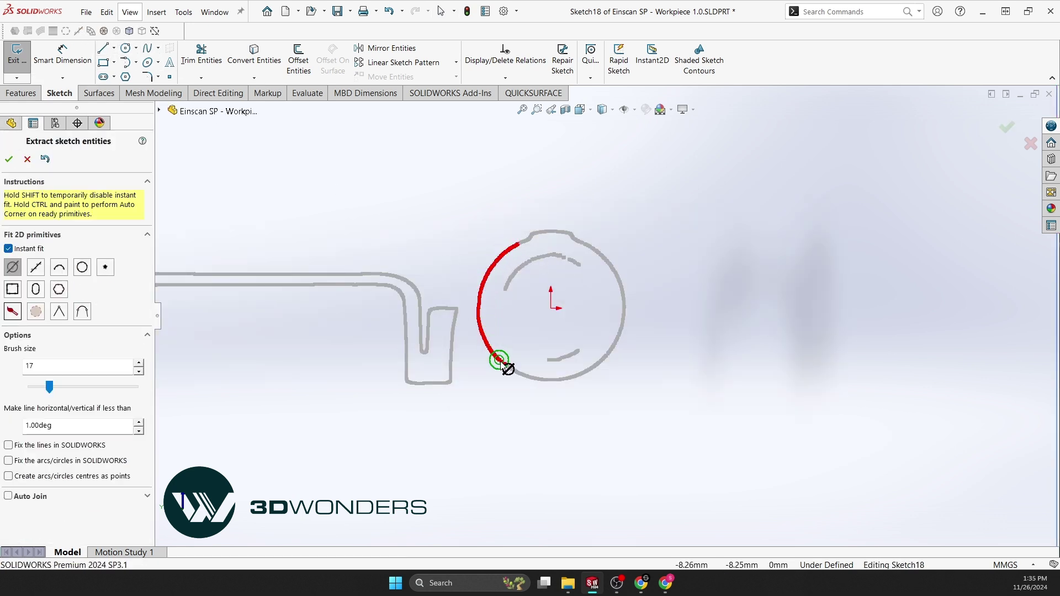
mouse_move(592, 366)
mouse_down()
mouse_move(615, 271)
mouse_move(592, 279)
mouse_up()
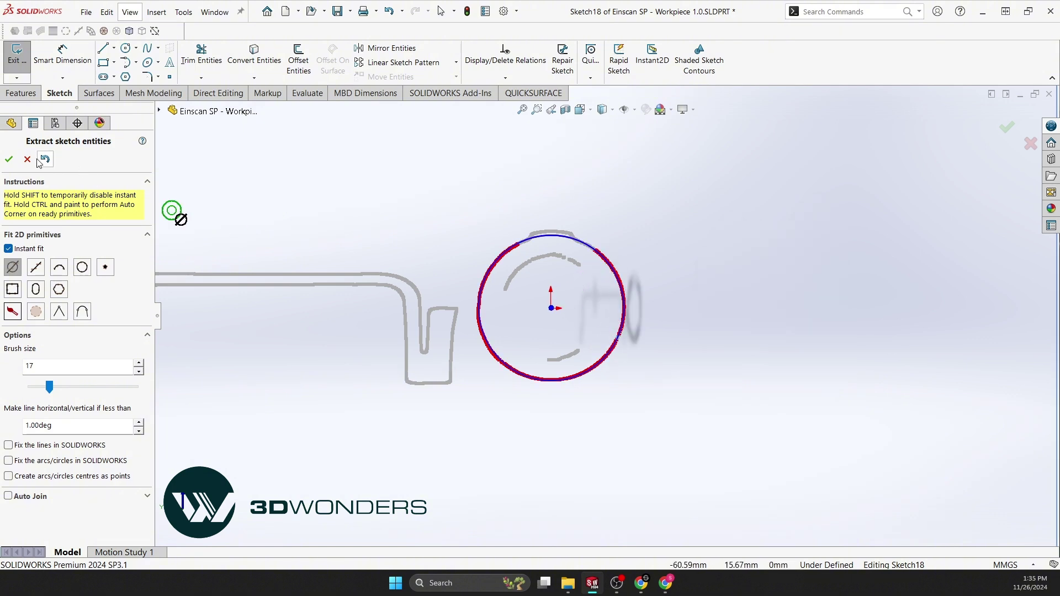
click(9, 159)
Try to extrude the port circle with Up To Surface, ending at the side face of the raised pattern on the top plate
scroll(527, 322, up, 1)
mouse_move(527, 321)
middle_down()
mouse_move(469, 379)
mouse_move(460, 411)
middle_up()
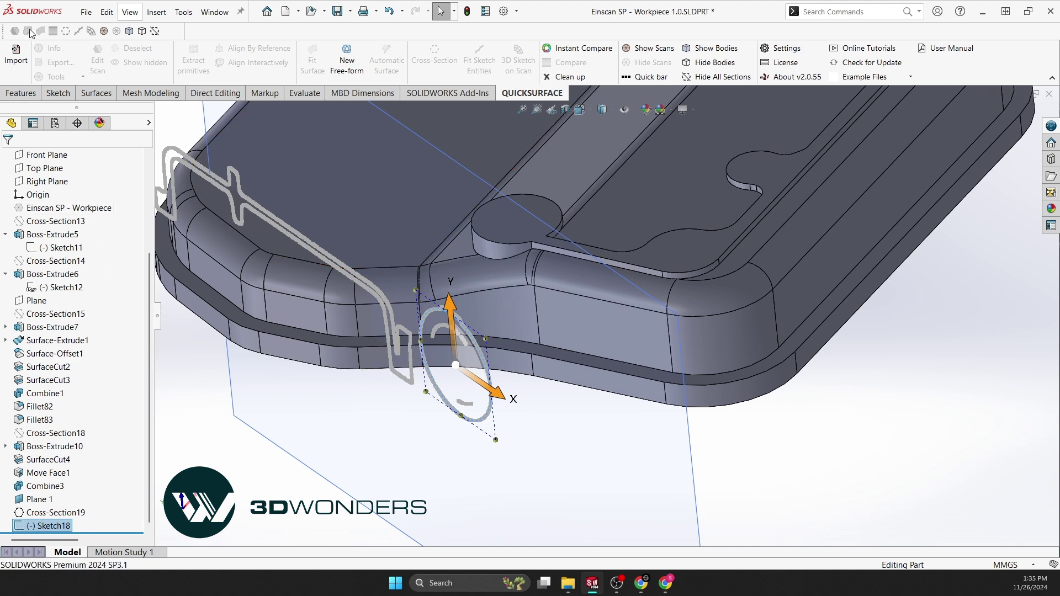
click(19, 95)
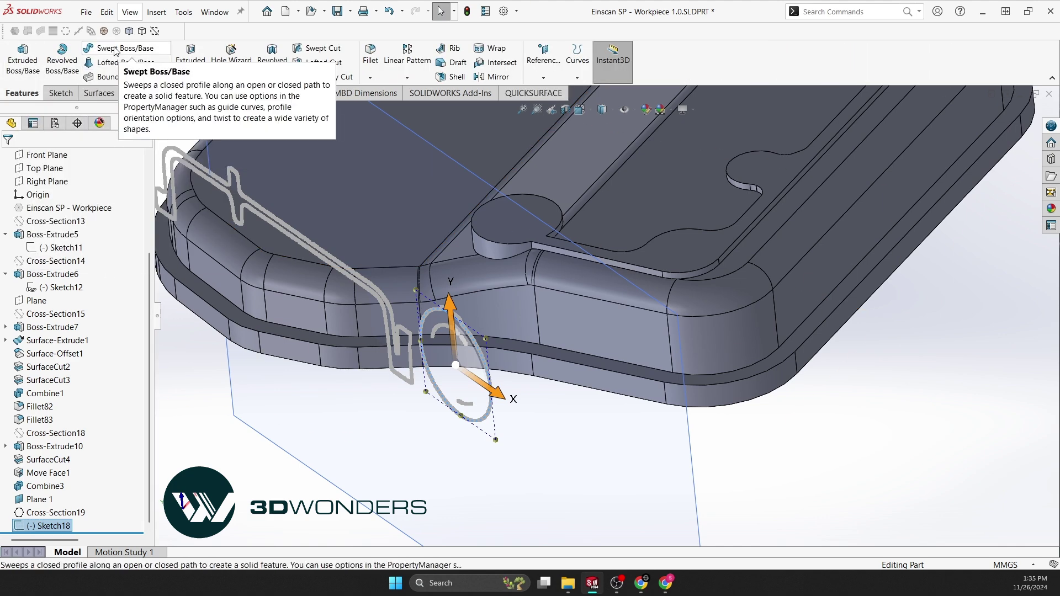
middle_drag(482, 326, 569, 376)
click(23, 61)
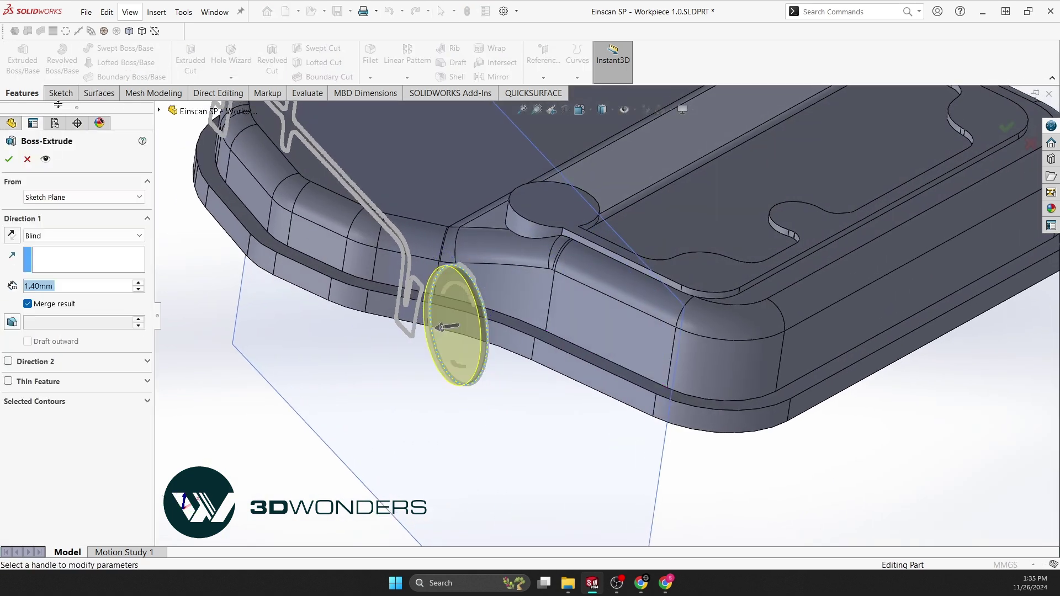
click(71, 236)
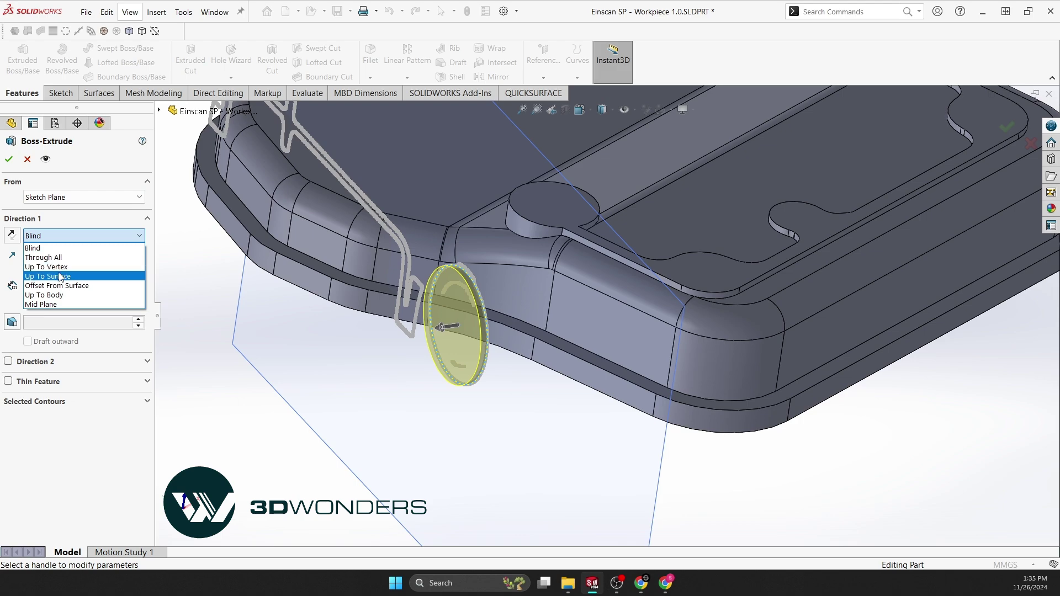
click(55, 278)
click(620, 257)
middle_drag(601, 298, 535, 292)
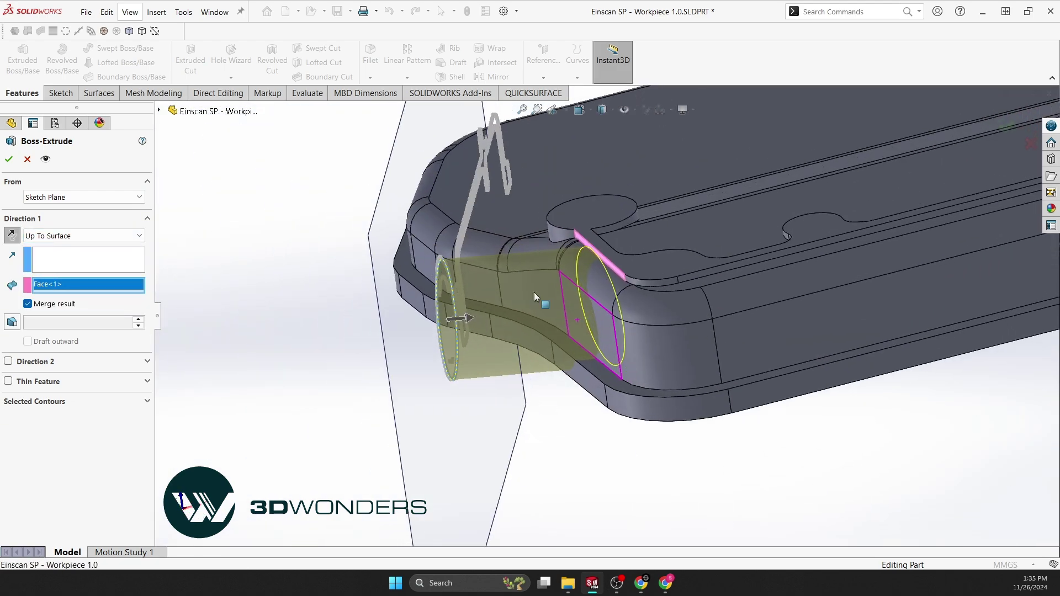
click(142, 31)
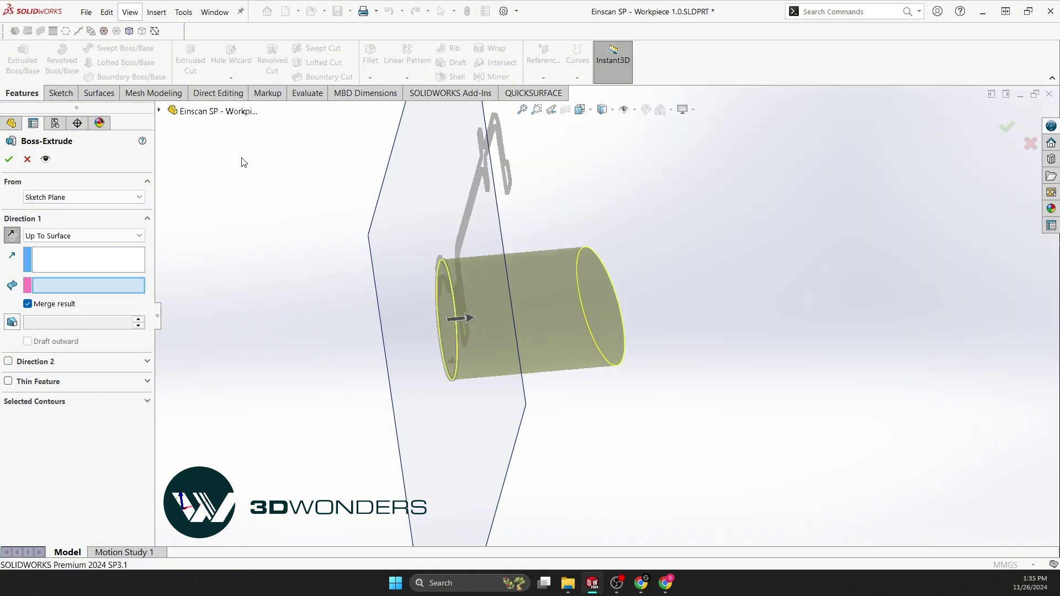
click(27, 304)
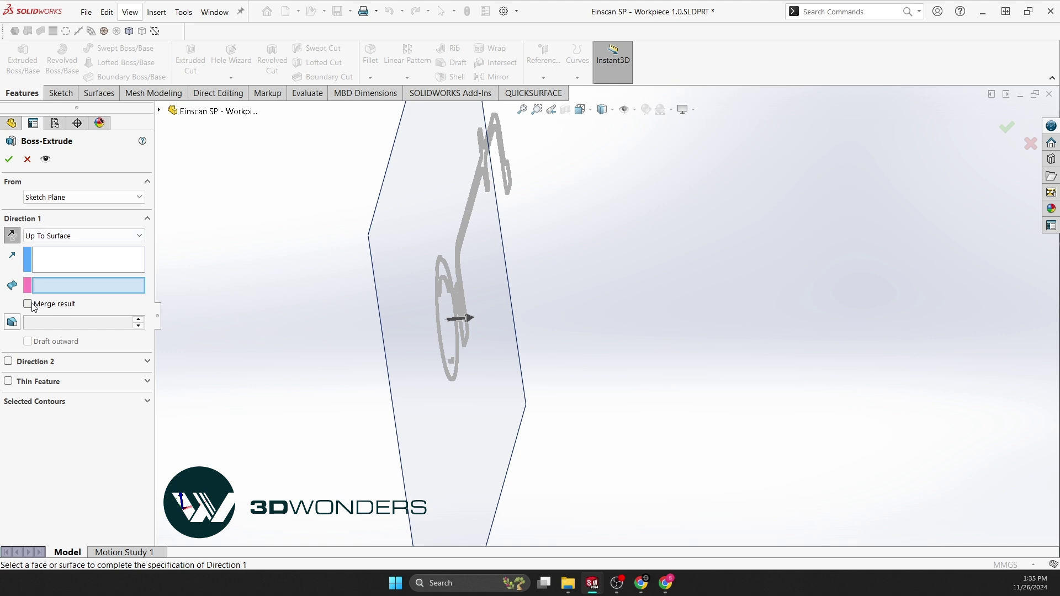
click(8, 162)
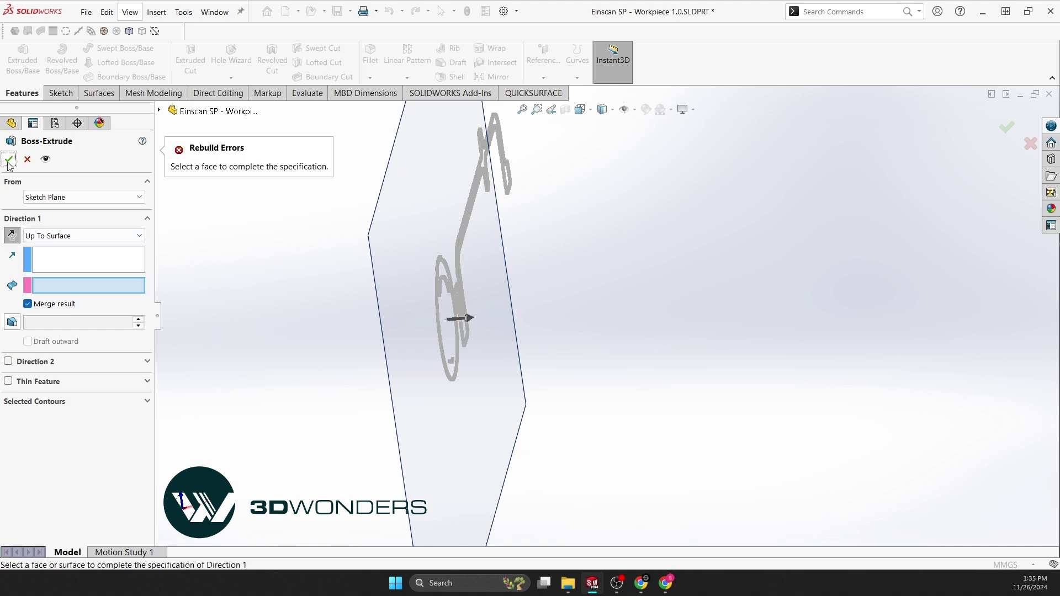
Extrude the port circle as a Blind boss 40.40 mm into the cover, with the bodies shown and Merge result off
click(76, 241)
click(63, 249)
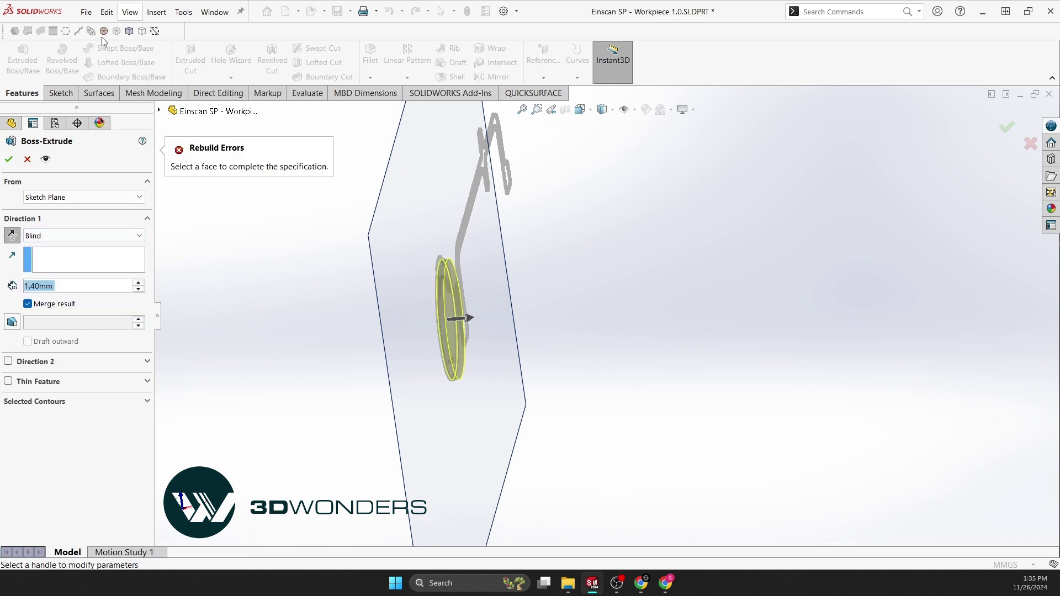
click(130, 32)
drag(468, 318, 656, 317)
middle_drag(656, 316, 494, 226)
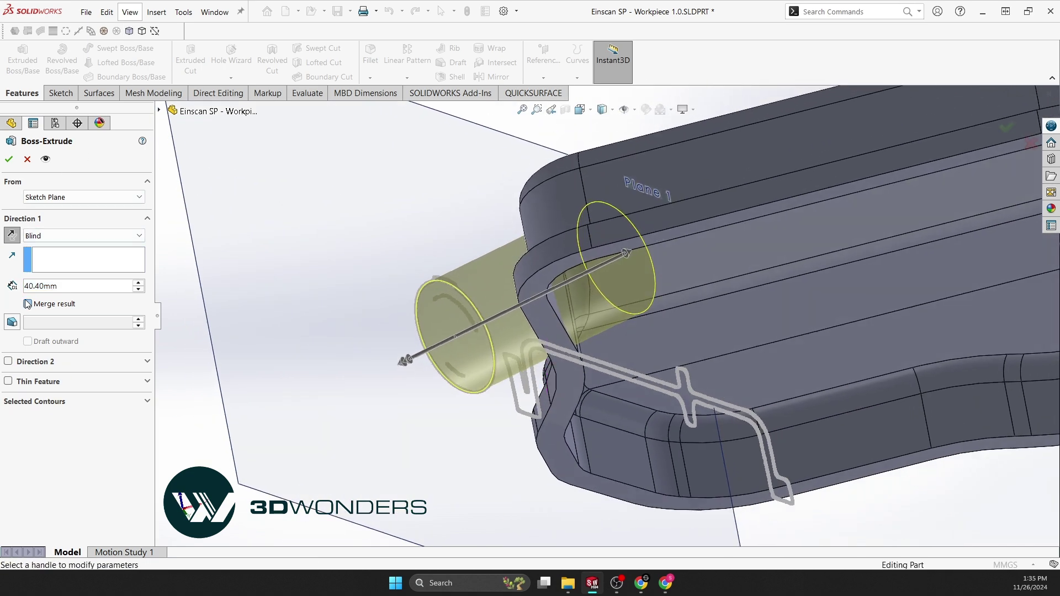
click(14, 161)
Edit the port extrusion to end Up To Surface at the side face of the raised pattern, keeping it a separate body
scroll(635, 254, up, 1)
middle_drag(636, 254, 555, 399)
scroll(528, 235, down, 2)
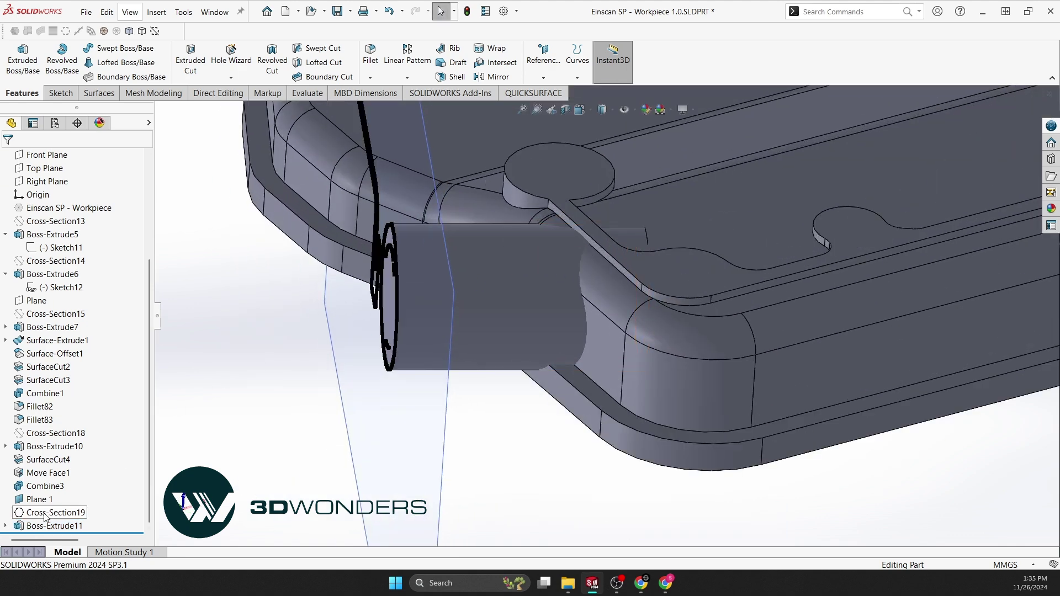
click(22, 529)
click(32, 501)
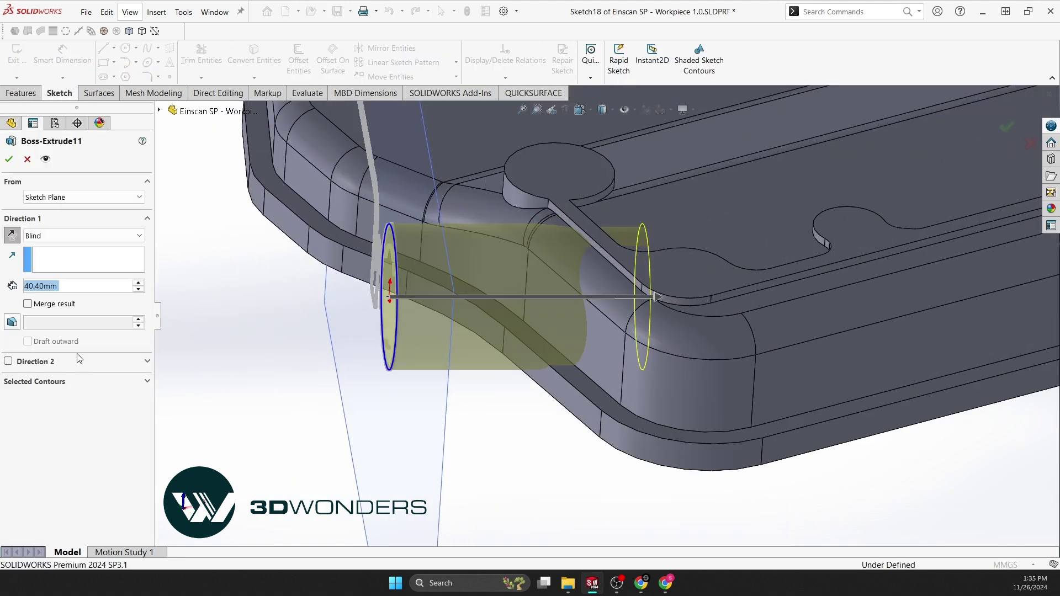
click(71, 236)
click(58, 285)
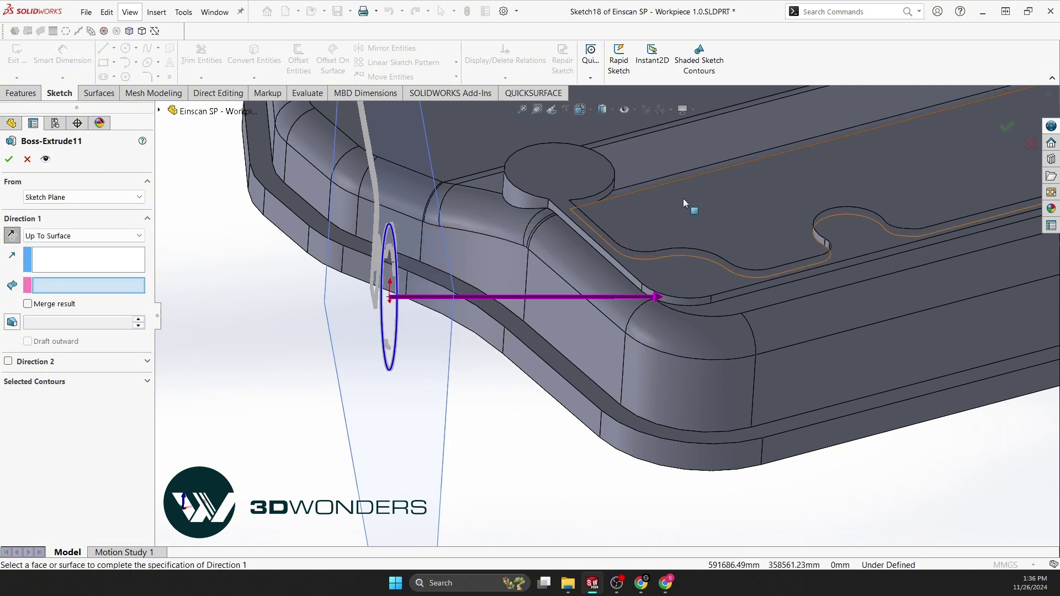
click(628, 268)
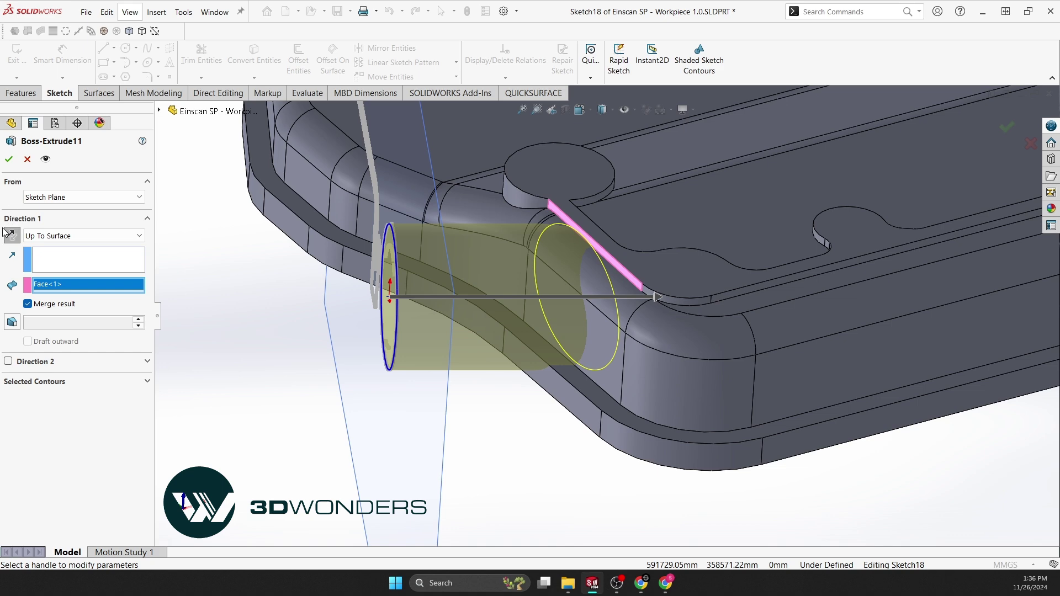
click(9, 159)
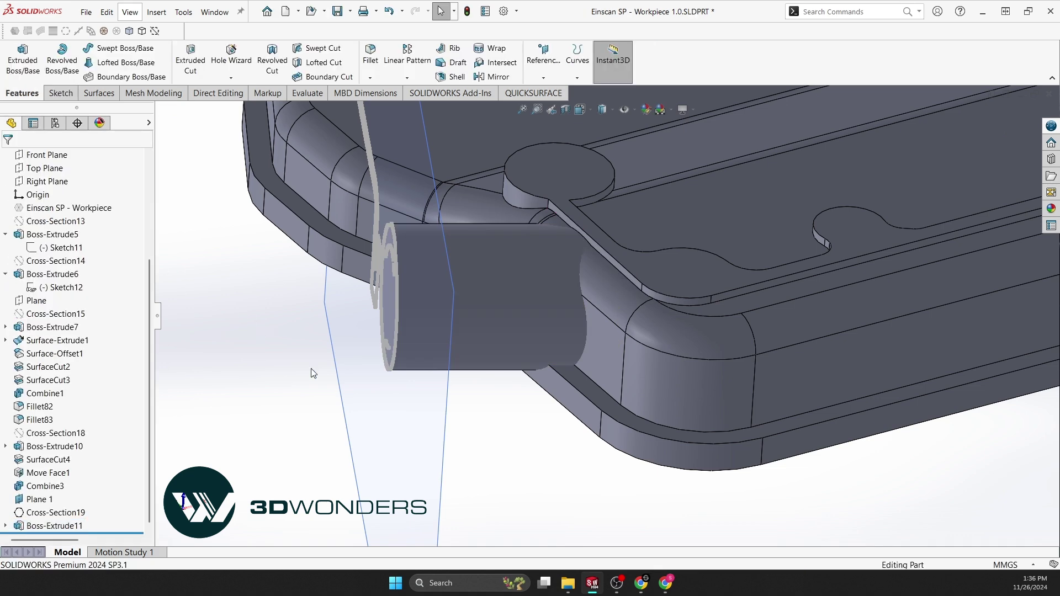
Show the scan and create another cross-section from Plane 1, with the direction flipped and an offset of about 2.99 mm
middle_drag(254, 323, 464, 436)
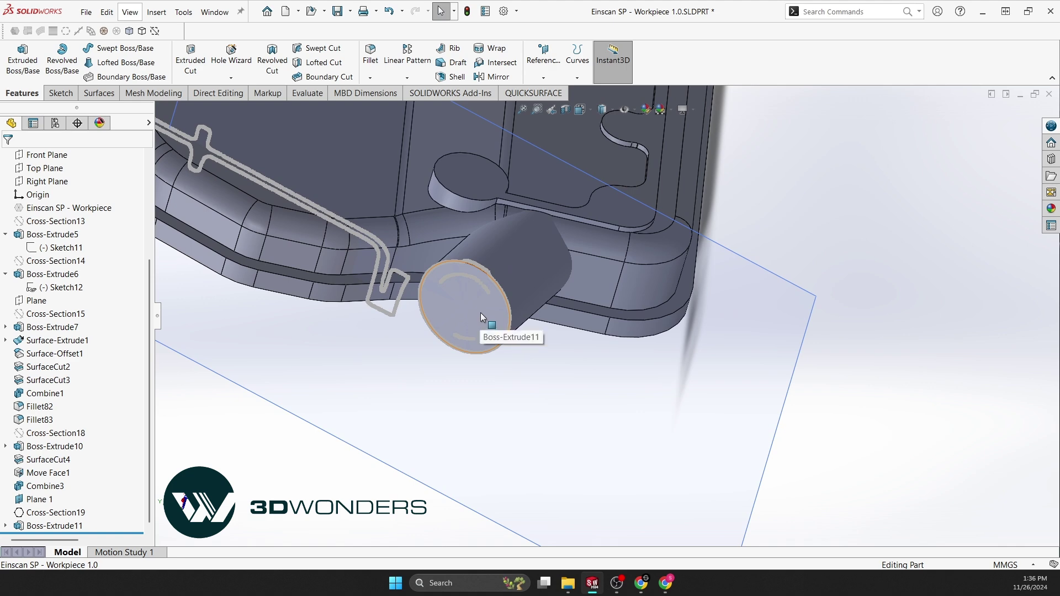
scroll(480, 318, up, 1)
middle_drag(473, 395, 406, 390)
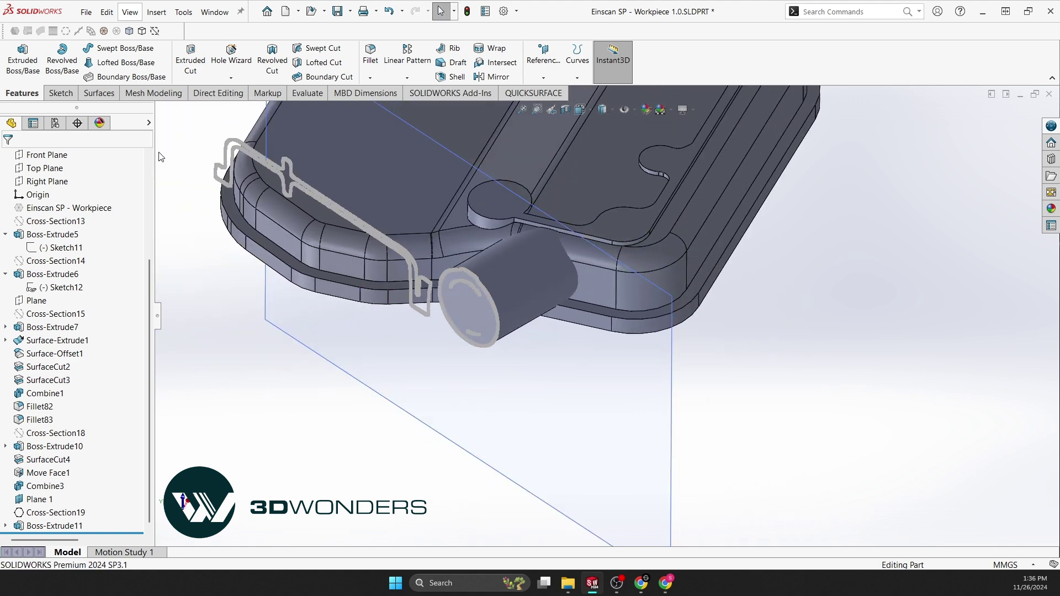
click(102, 31)
click(470, 359)
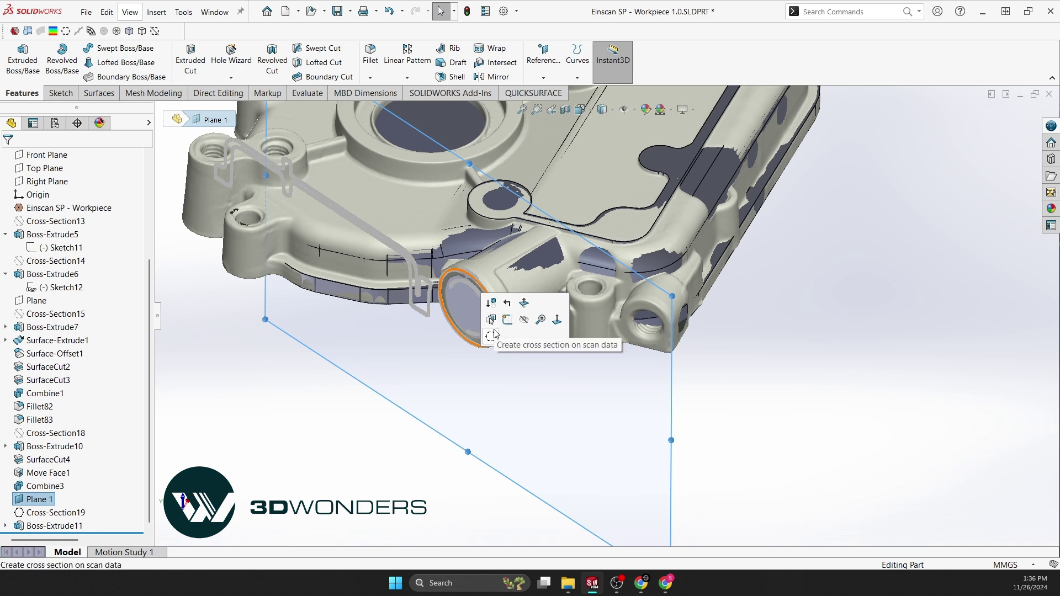
click(491, 335)
drag(522, 327, 529, 338)
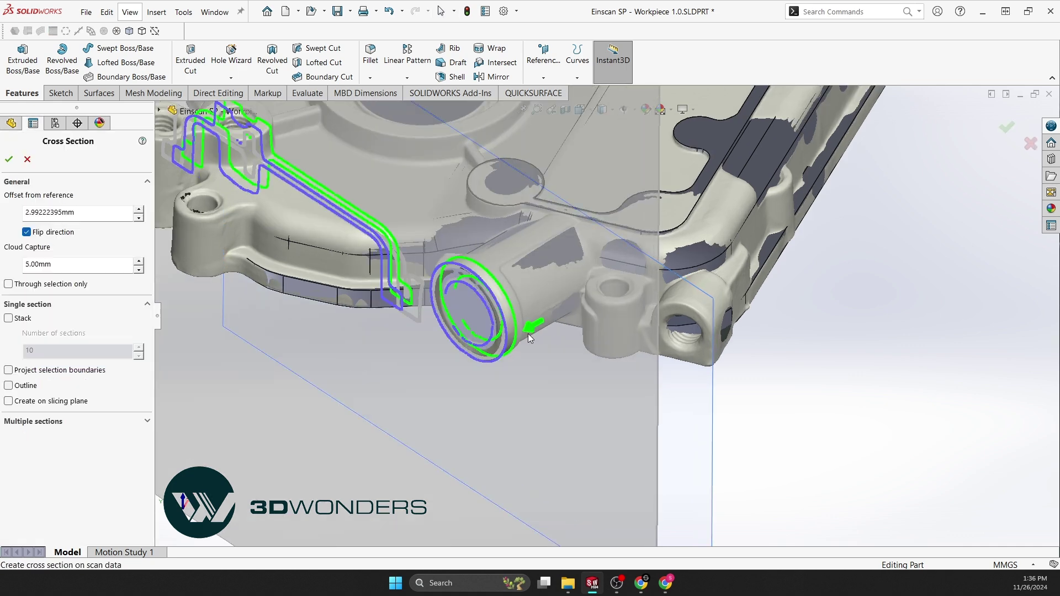
click(9, 160)
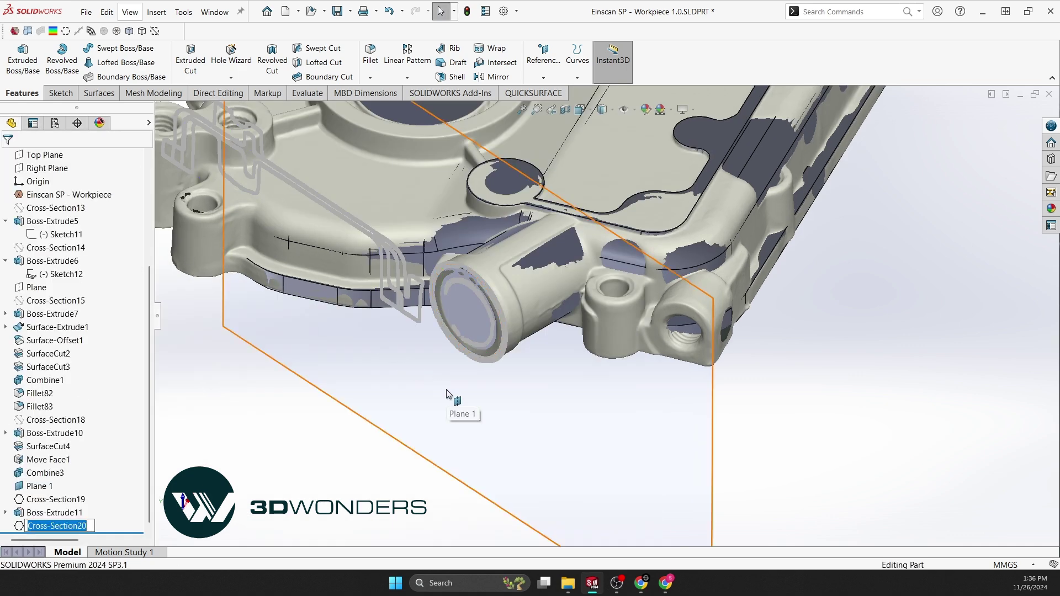
Start a sketch on Plane 1 and hide the earlier port cross-section, Cross-Section19
click(449, 395)
click(495, 341)
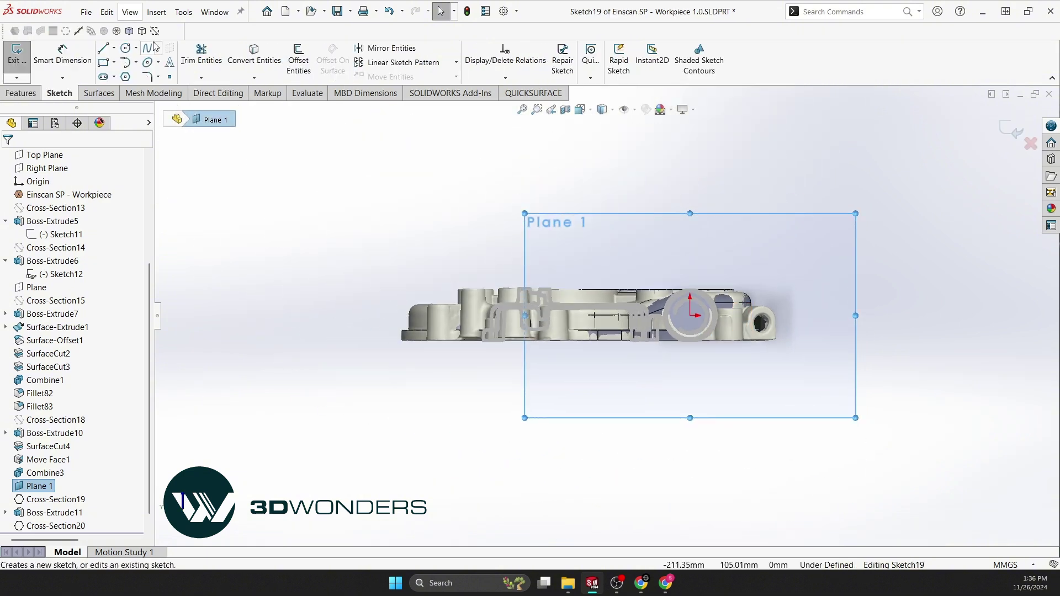
scroll(753, 306, down, 6)
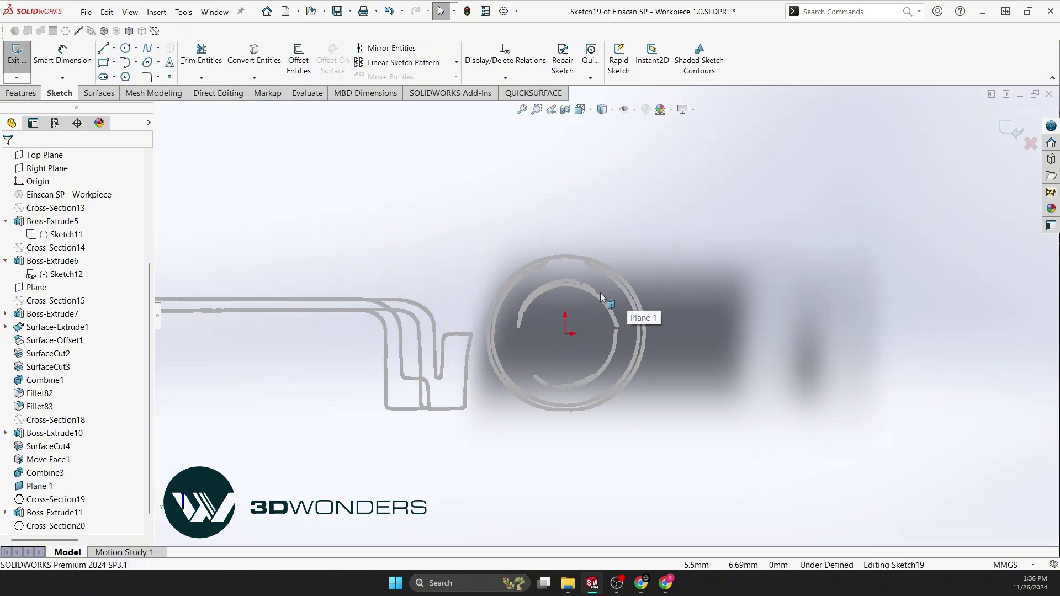
scroll(601, 297, down, 2)
click(39, 500)
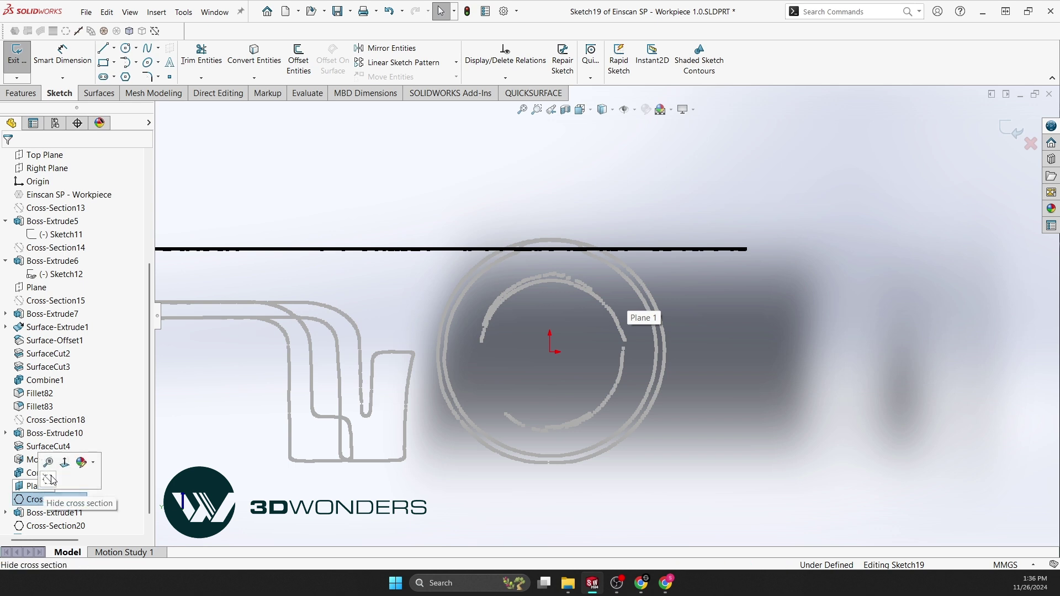
click(48, 478)
Fit circles to the port's outer and inner section outlines with instant fit, and finish the sketch
click(104, 31)
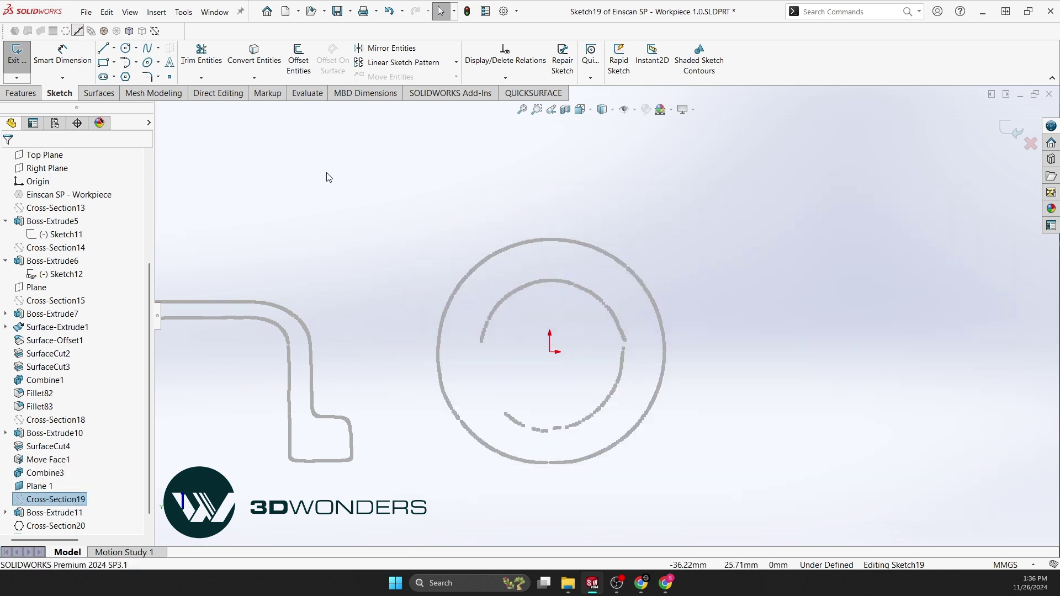
mouse_move(522, 243)
mouse_down()
mouse_move(664, 318)
mouse_move(604, 449)
mouse_move(497, 445)
mouse_move(440, 332)
mouse_move(526, 251)
mouse_up()
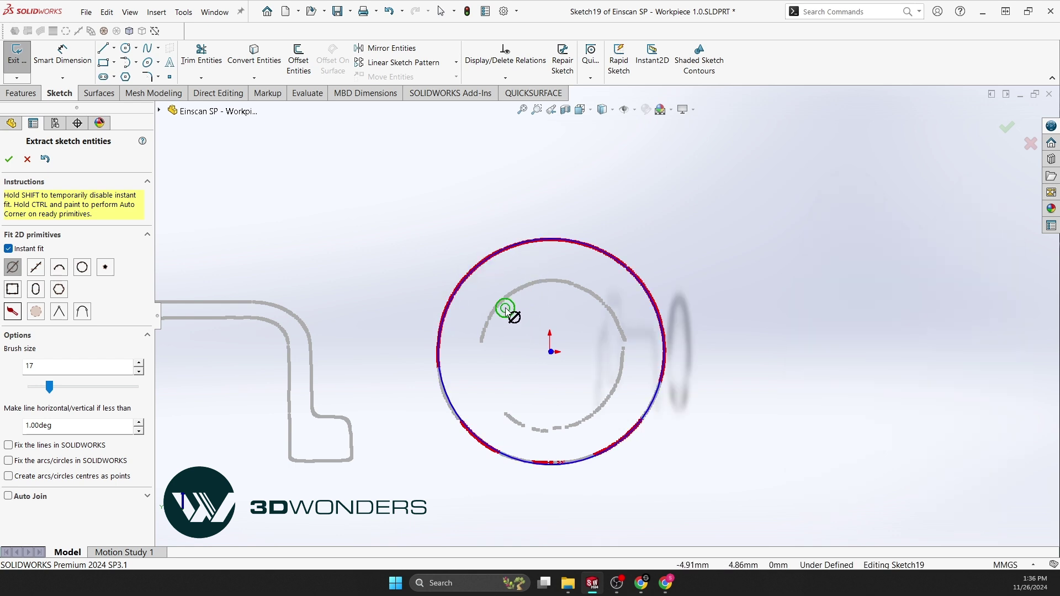
drag(506, 311, 611, 330)
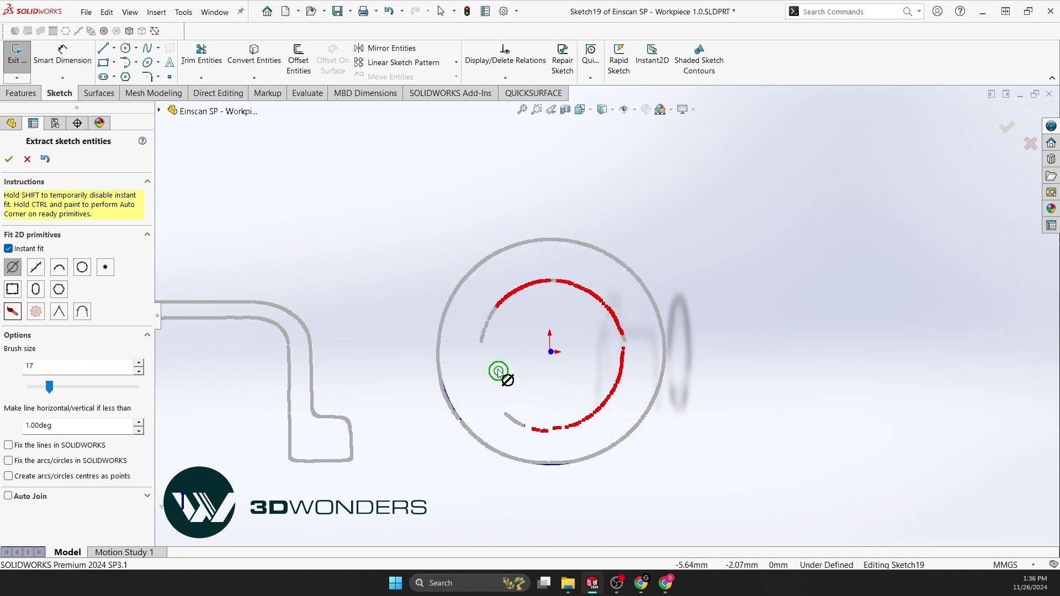
drag(498, 372, 525, 299)
click(9, 159)
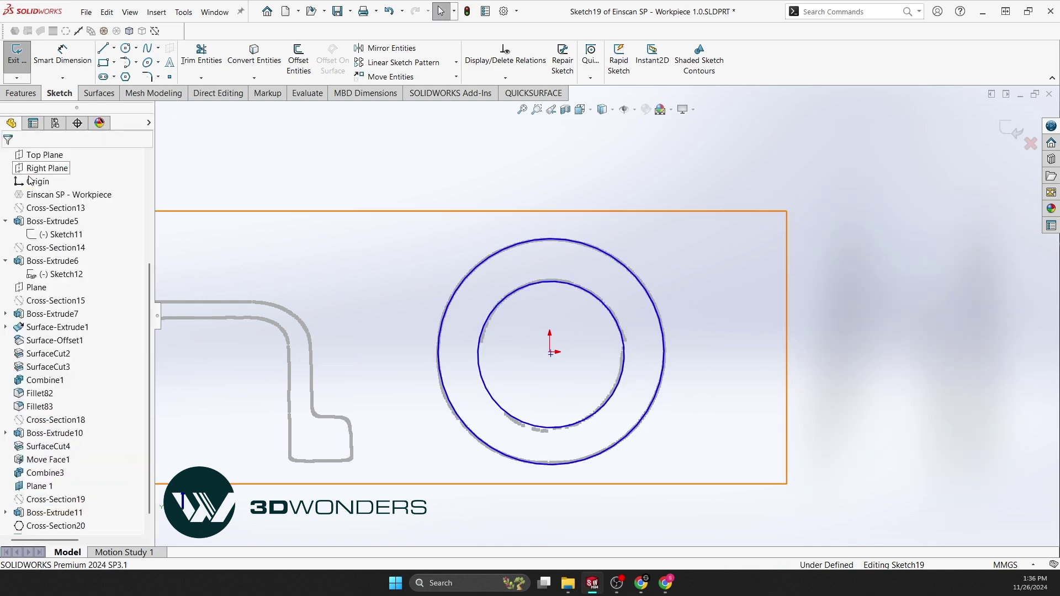
click(17, 55)
Extrude the outer circle's contour Up To Surface at the side face of the raised pattern, with Merge result off
middle_drag(491, 275, 466, 363)
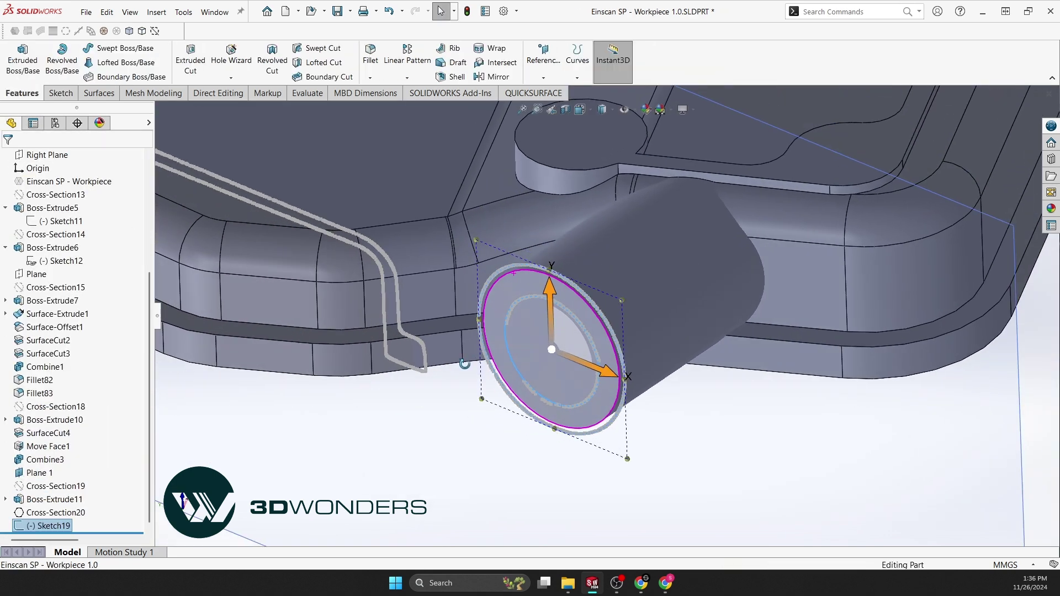
scroll(629, 301, up, 2)
scroll(641, 294, down, 2)
key(Escape)
click(23, 60)
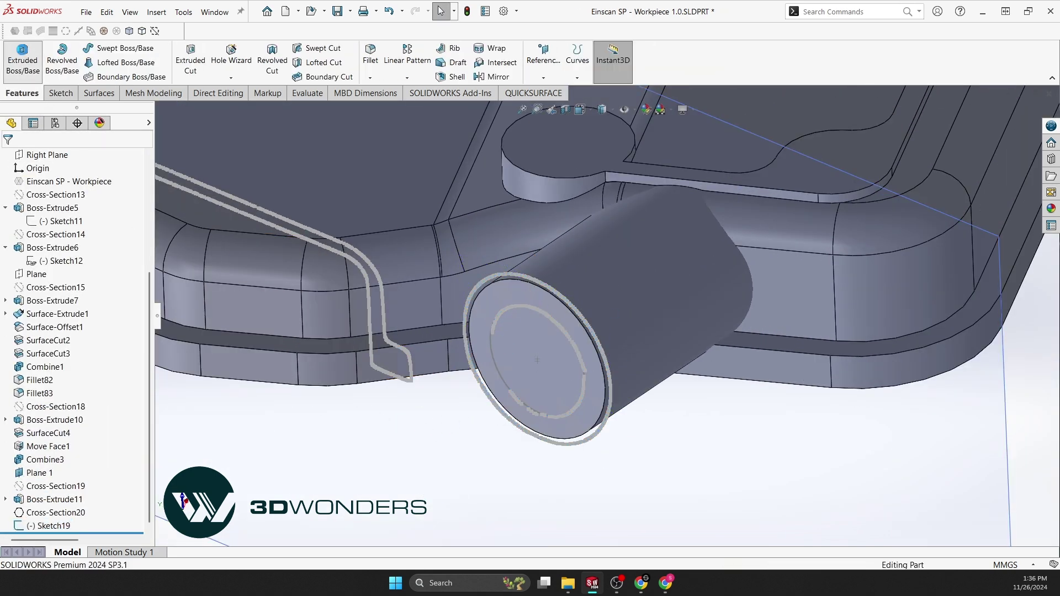
click(546, 282)
click(67, 240)
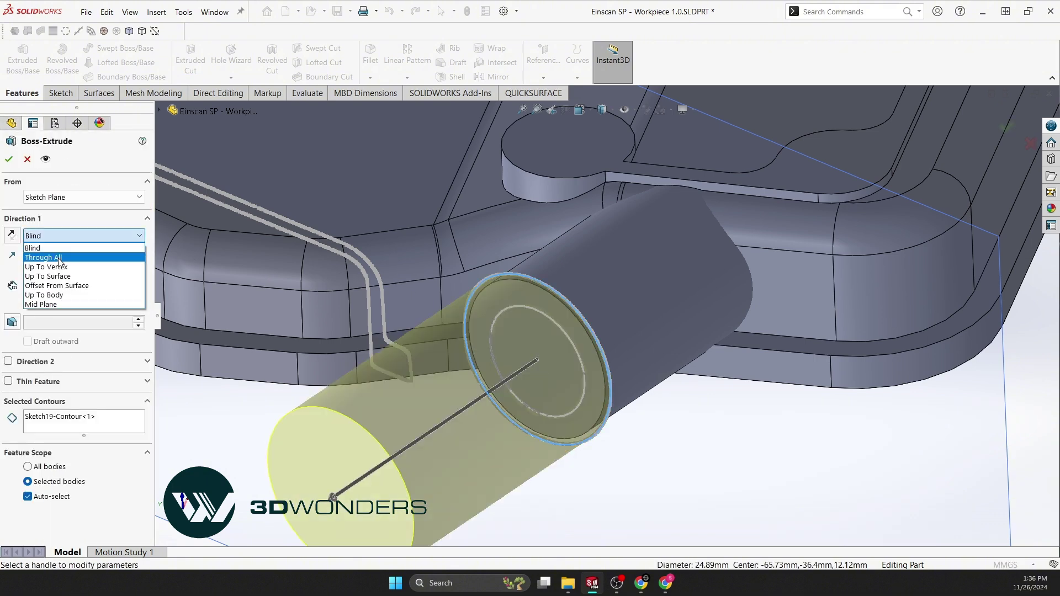
click(49, 269)
click(670, 184)
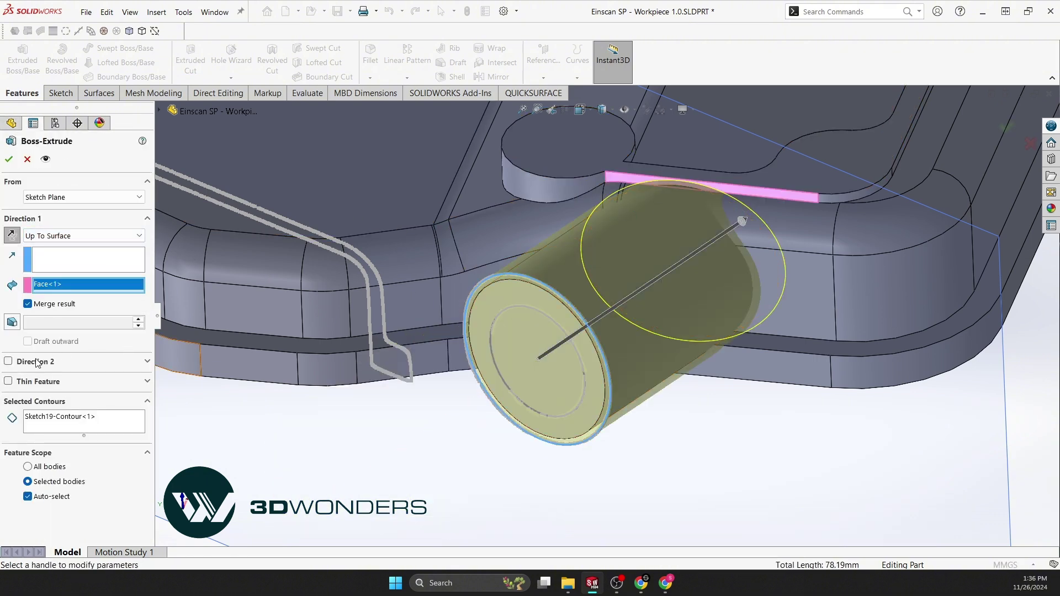
click(27, 303)
click(9, 159)
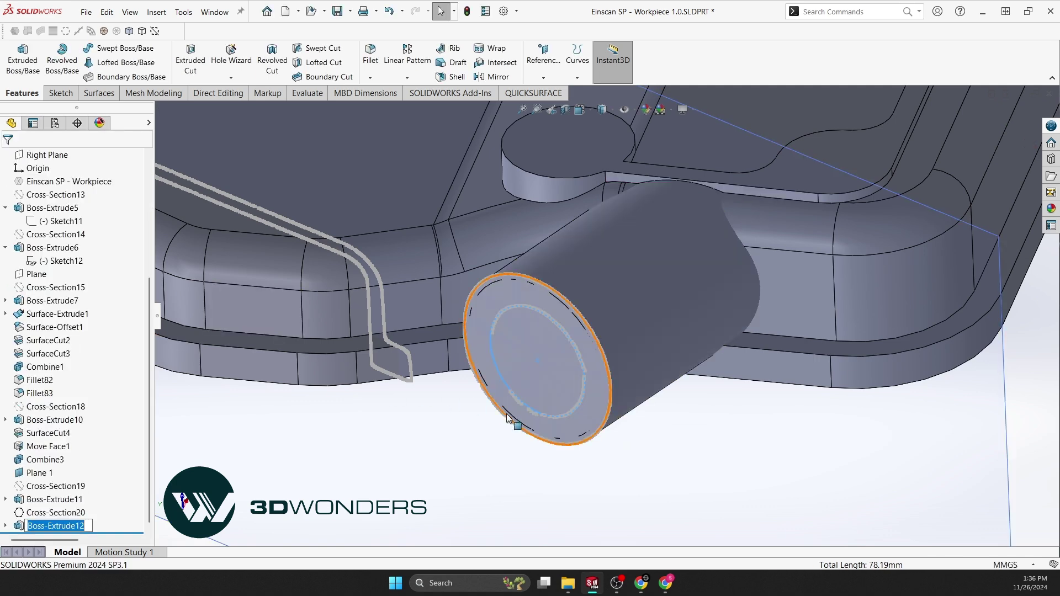
Start a sketch on the Front Plane and show the scan together with the solid bodies
scroll(520, 420, down, 3)
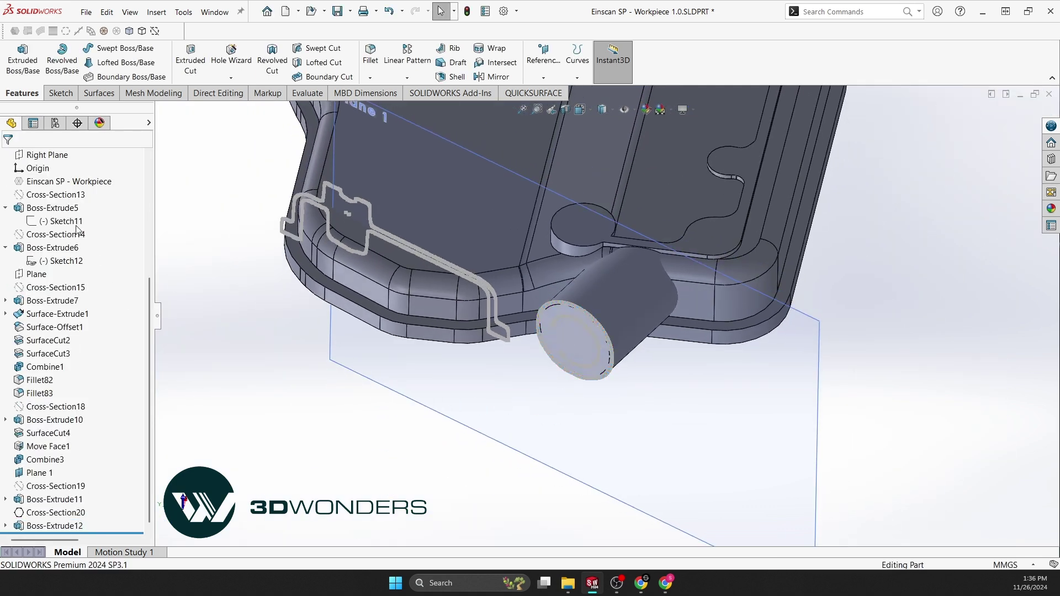
scroll(77, 229, up, 5)
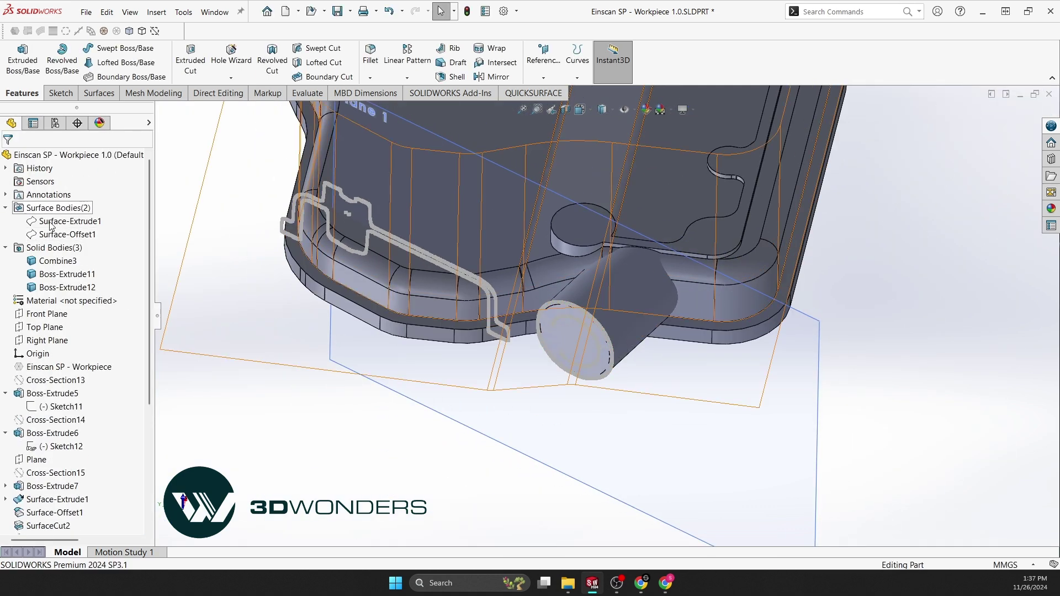
click(47, 314)
click(62, 299)
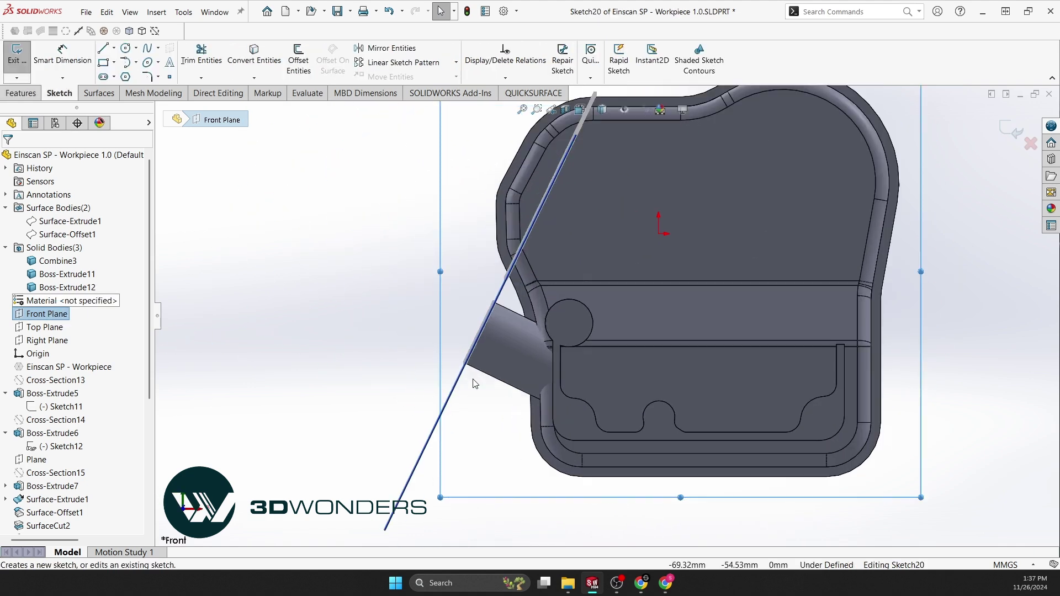
scroll(443, 382, down, 2)
click(104, 31)
click(141, 30)
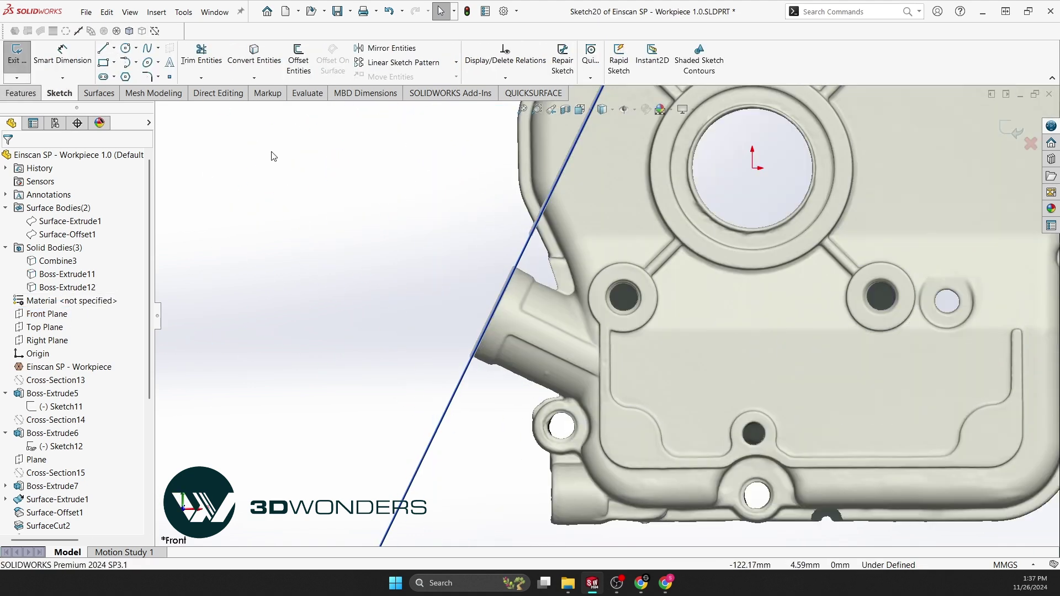
click(130, 31)
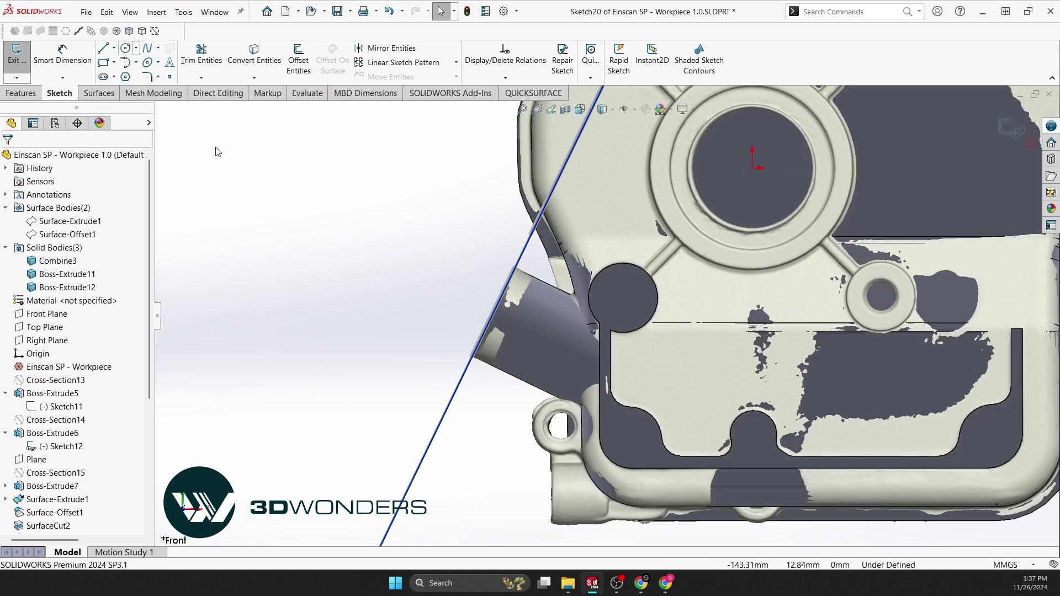
Convert the outer circular end edge of the larger port cylinder into the Front Plane sketch
click(254, 55)
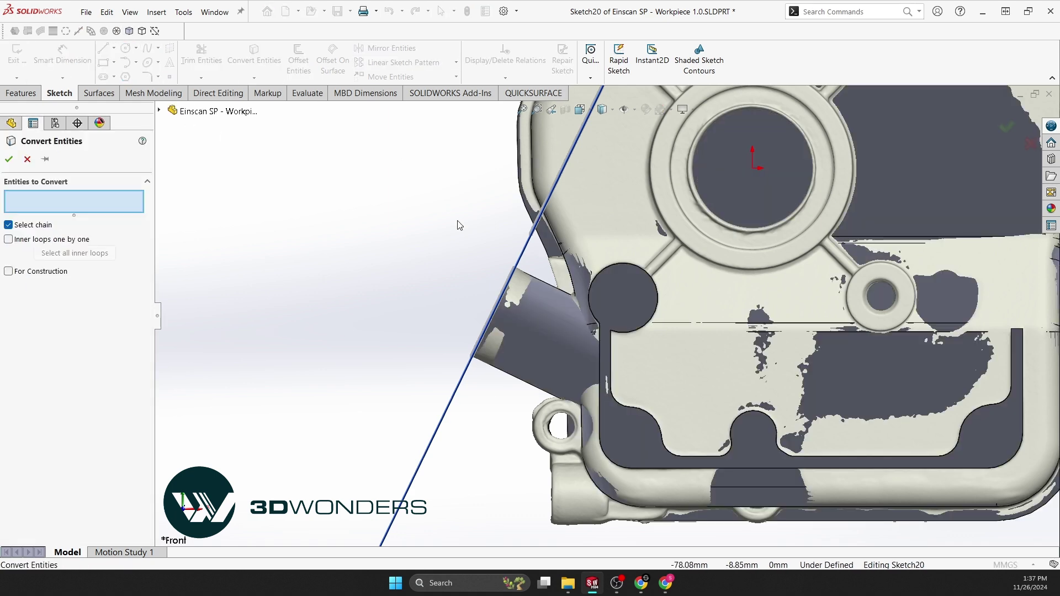
click(498, 307)
scroll(571, 213, up, 4)
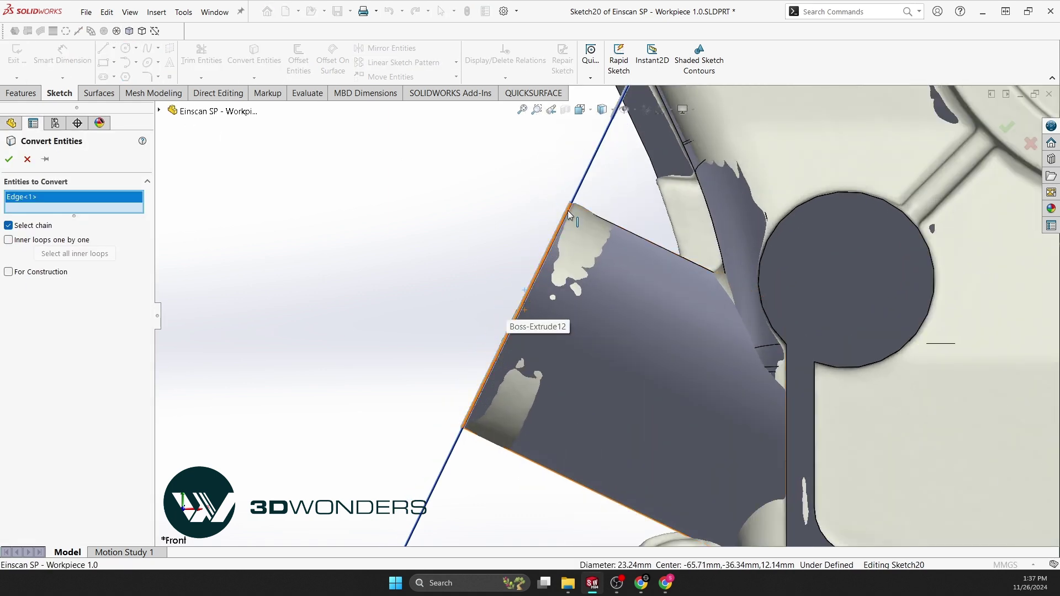
click(571, 214)
click(26, 197)
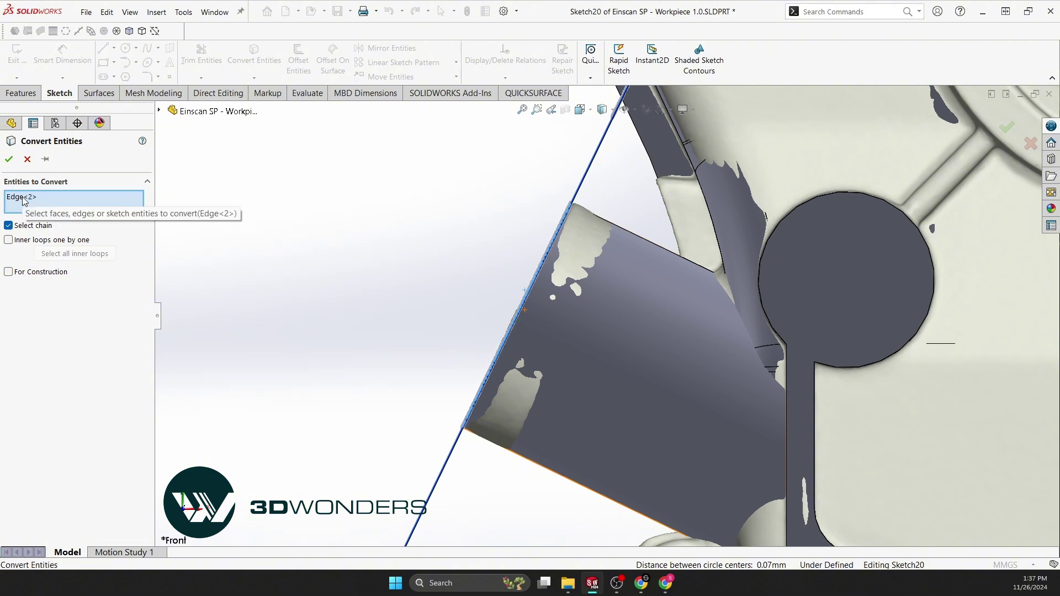
click(10, 159)
Hide the solid bodies and offset the converted port edge line 6.00 mm toward the cover, with the direction reversed
click(141, 31)
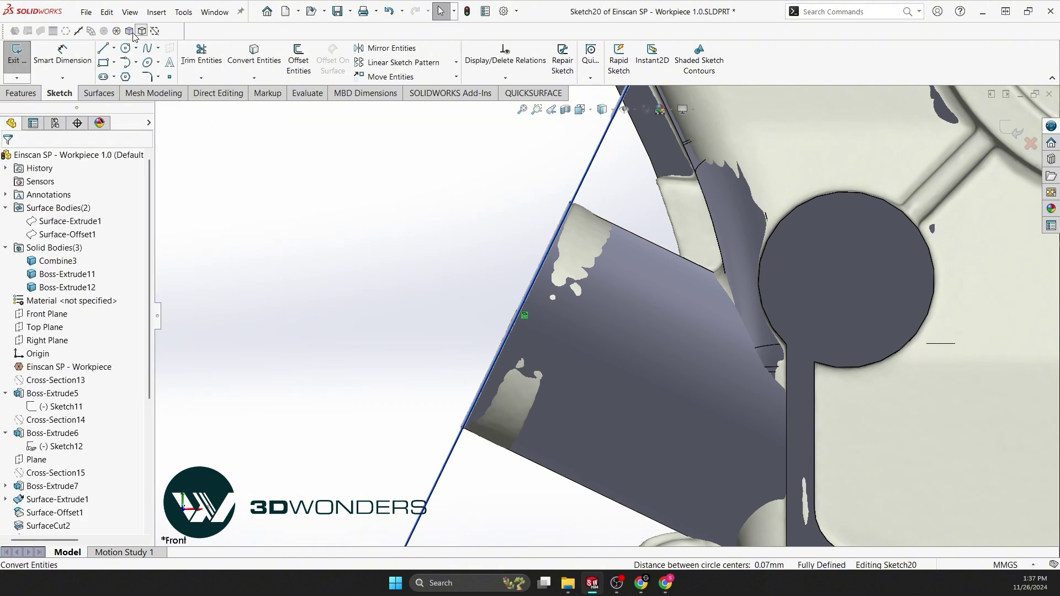
click(116, 31)
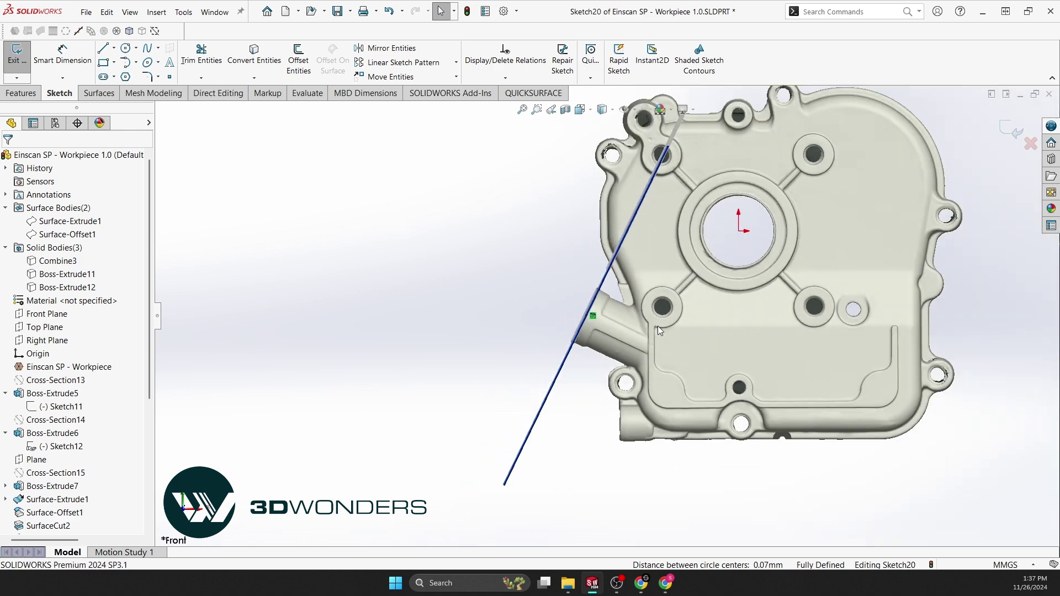
scroll(658, 326, down, 5)
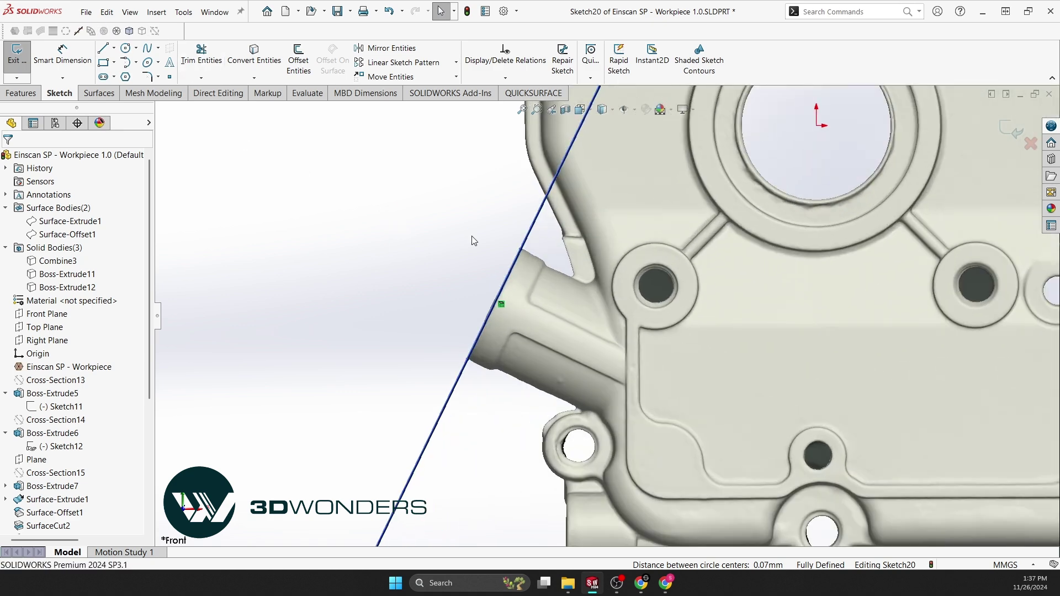
click(301, 61)
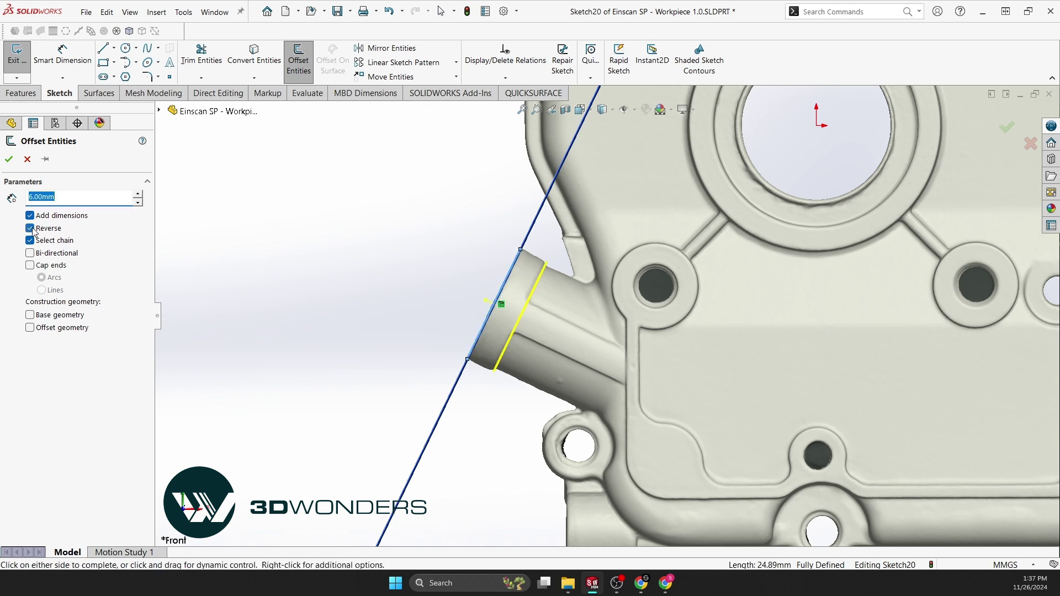
click(10, 160)
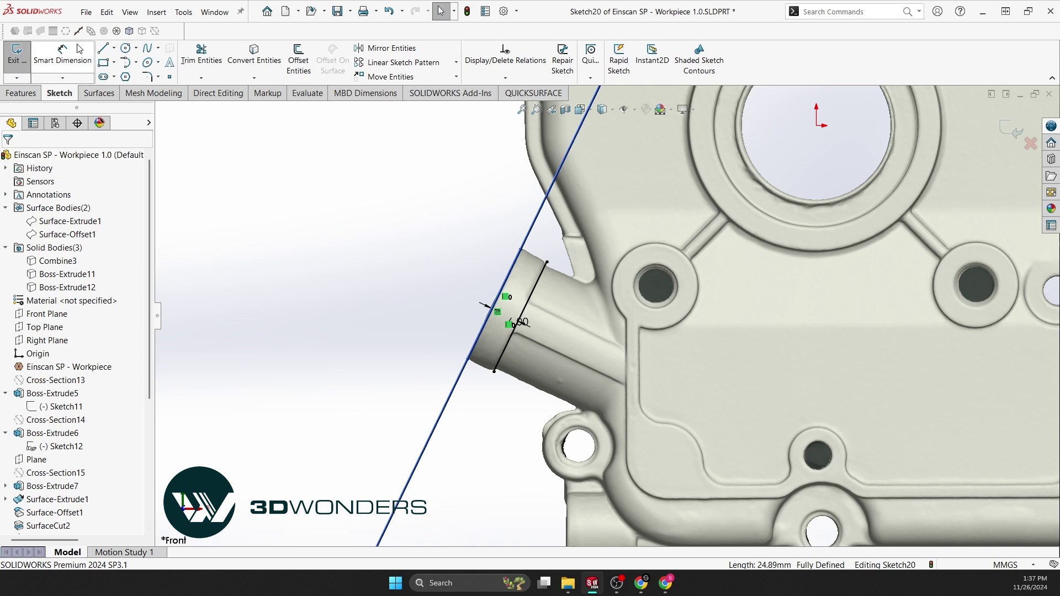
Sketch a line about 39 mm long from the midpoint of the port's end edge, perpendicular to it, toward the cover
click(103, 49)
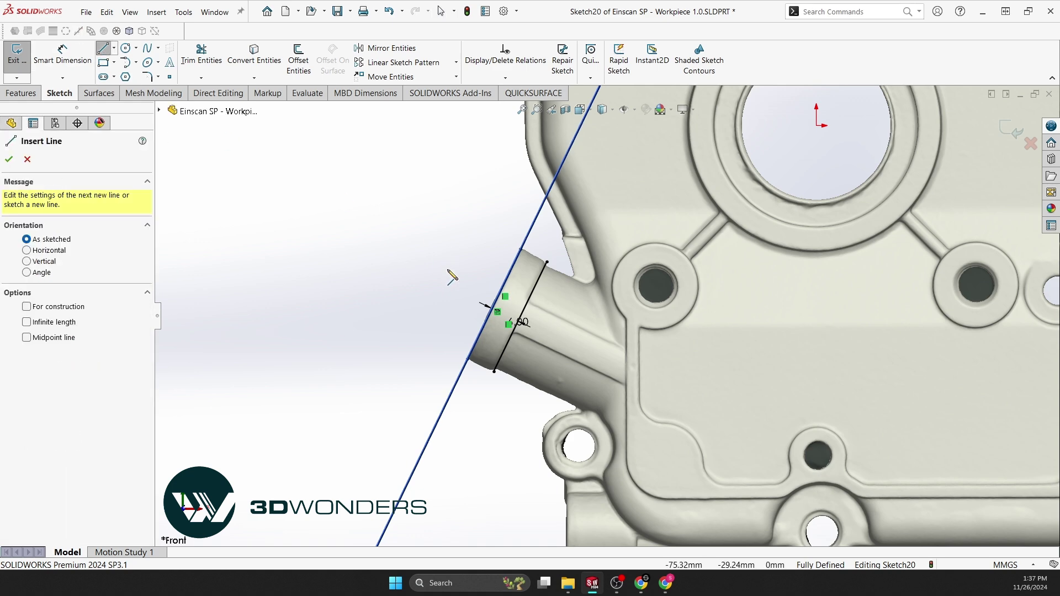
click(494, 304)
click(665, 387)
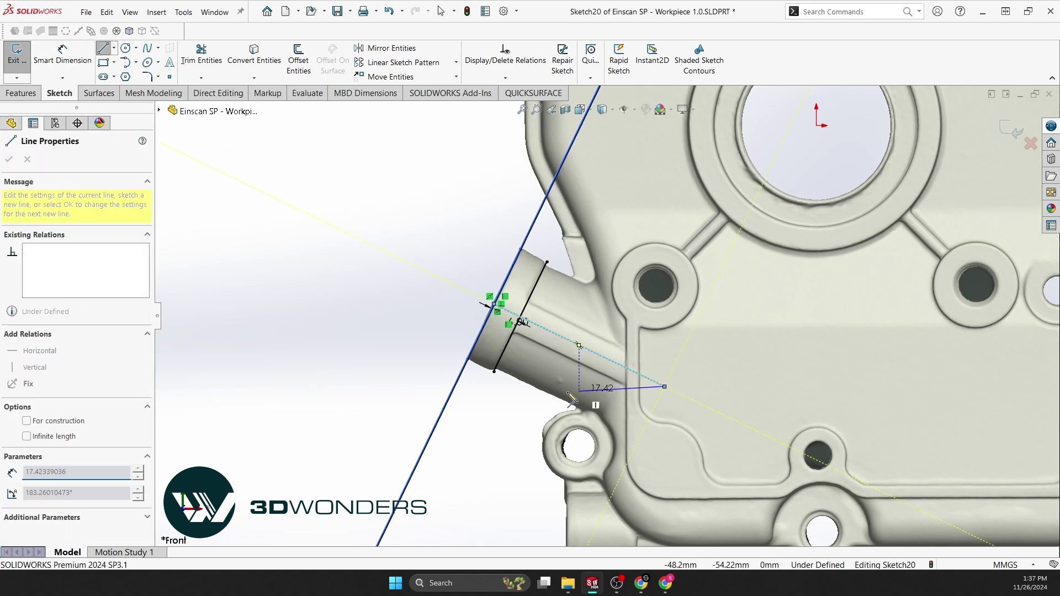
key(Escape)
key(Escape)
Offset the port's centre line 3.00 mm to both sides
click(304, 66)
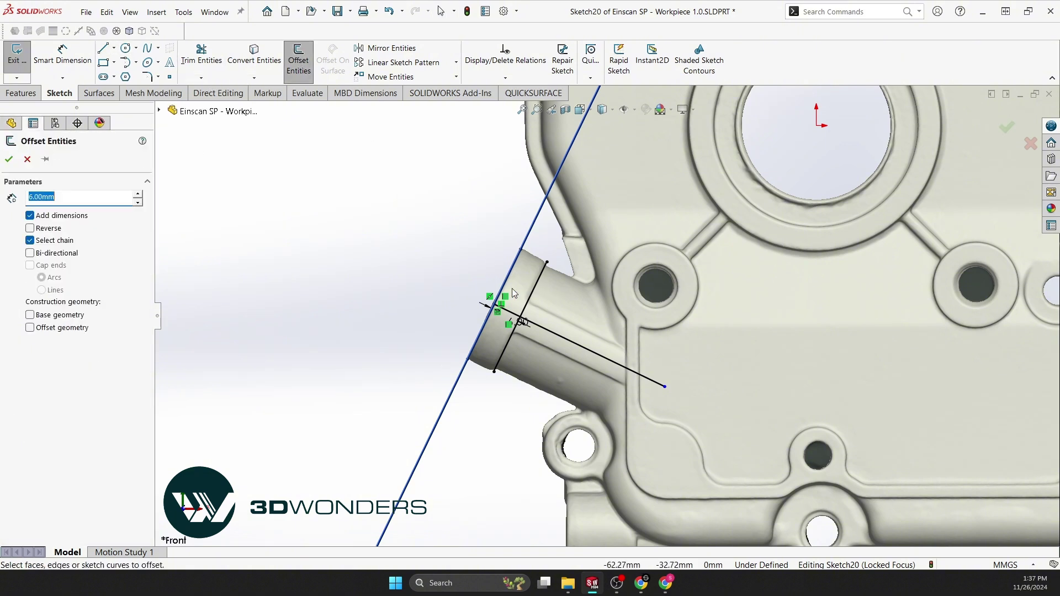
click(532, 324)
text(3)
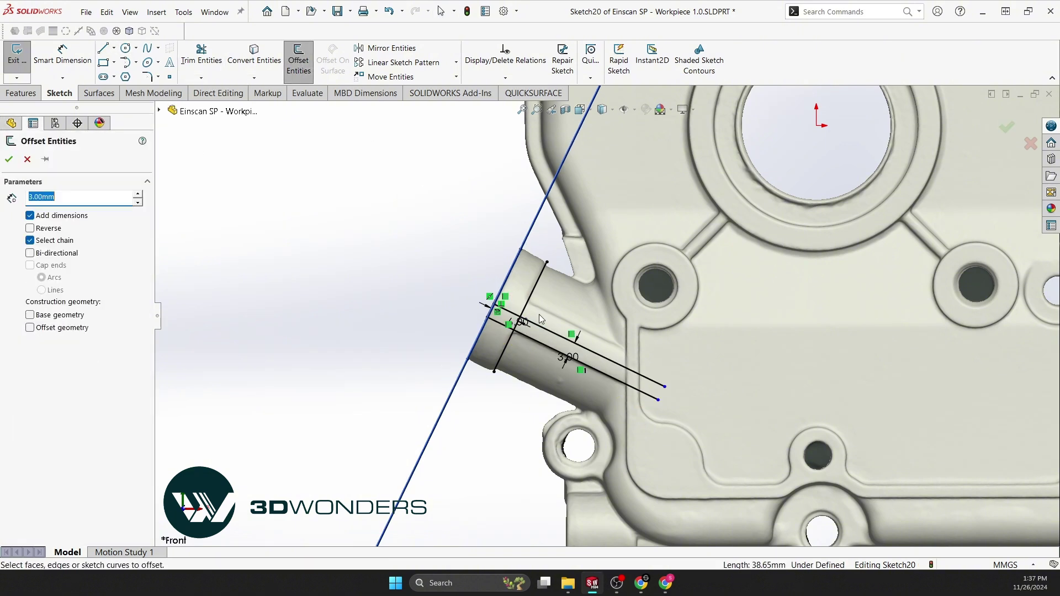
click(30, 229)
key(Return)
Sketch a three-sided open frame around the port with connected lines, its upper side about 37 mm long, open toward the port's end
key(l)
click(553, 242)
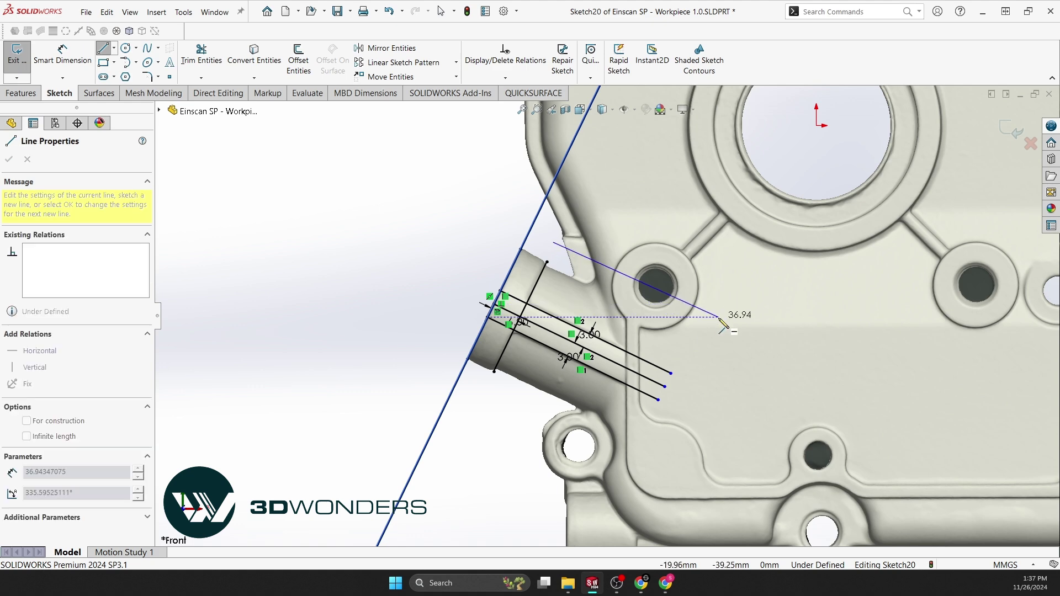
click(719, 317)
click(644, 480)
click(468, 402)
key(Escape)
Trim the frame's two open ends to corners with the line offset 6 mm from the port's end edge
click(201, 78)
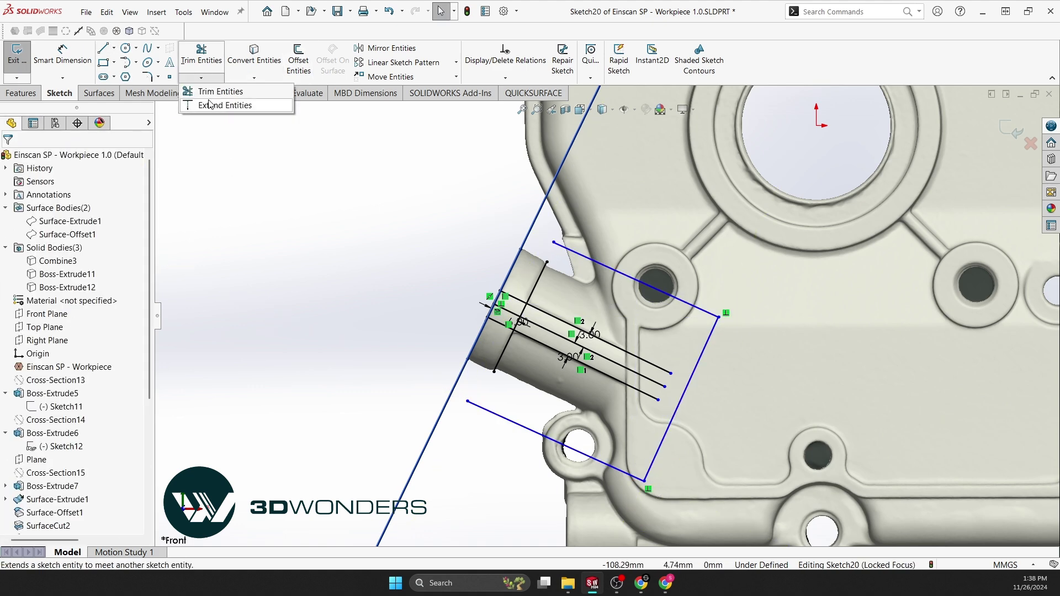
click(210, 90)
click(528, 428)
click(511, 351)
click(568, 248)
Extend both 3 mm offset lines to the frame's inner side and delete the centre line between them
click(201, 78)
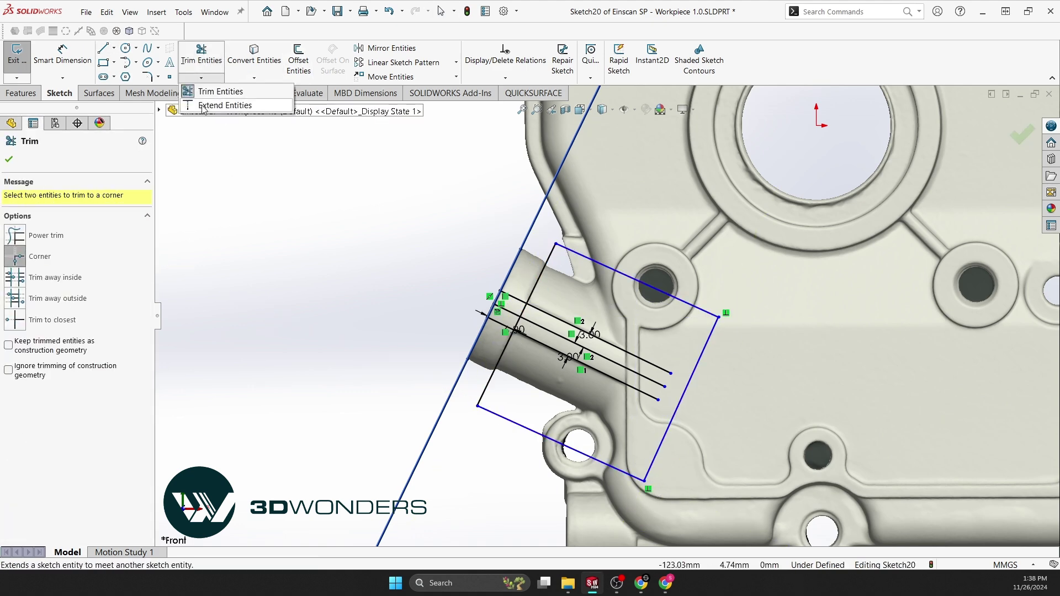
click(211, 104)
click(658, 367)
click(652, 396)
key(Escape)
click(619, 364)
key(Delete)
Power trim the sketch into two separate closed rectangles either side of the middle strip and exit the sketch
click(201, 55)
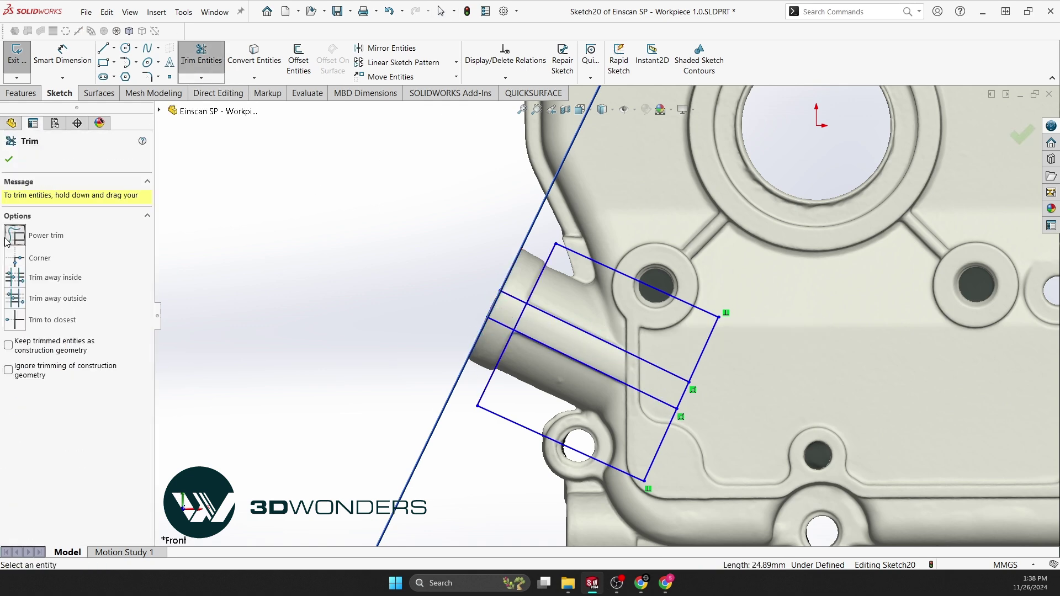
click(15, 235)
mouse_move(514, 288)
mouse_down()
mouse_move(497, 319)
mouse_move(698, 409)
mouse_up()
click(10, 159)
click(25, 66)
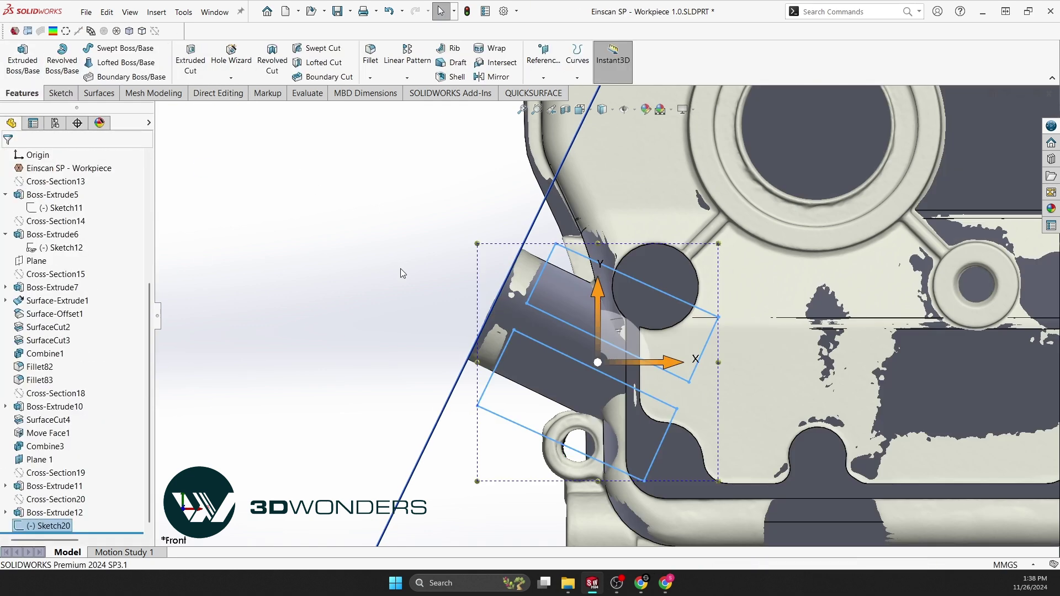
Hide the cover body, the scan mesh and the smaller port cylinder so only the larger port cylinder remains
click(596, 229)
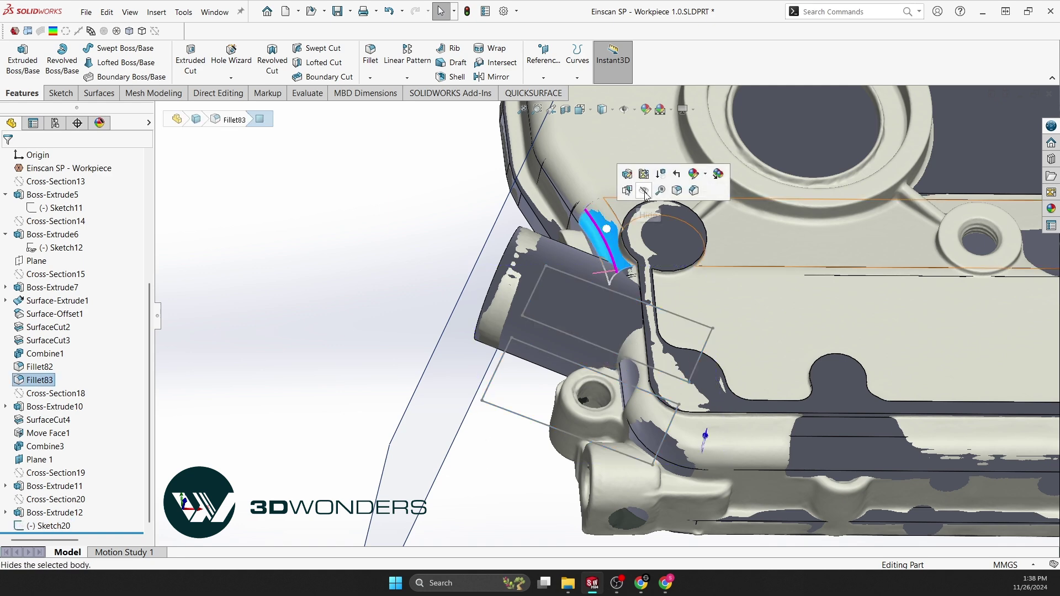
mouse_move(597, 228)
middle_down()
mouse_move(473, 264)
mouse_move(421, 306)
mouse_move(382, 310)
middle_up()
click(116, 31)
middle_drag(611, 317, 545, 297)
click(546, 296)
click(595, 262)
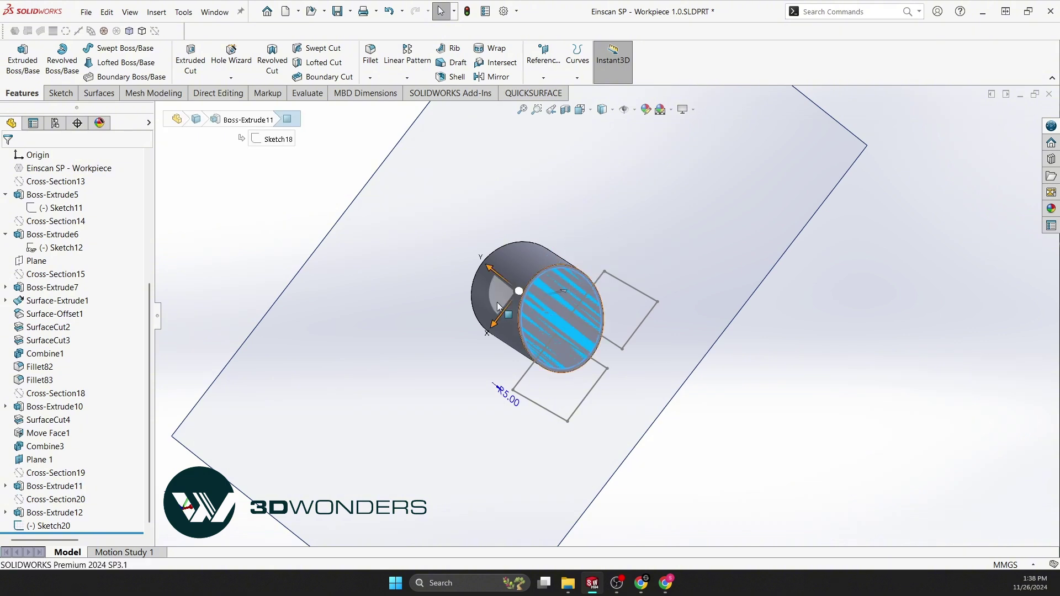
middle_drag(596, 264, 627, 255)
click(193, 58)
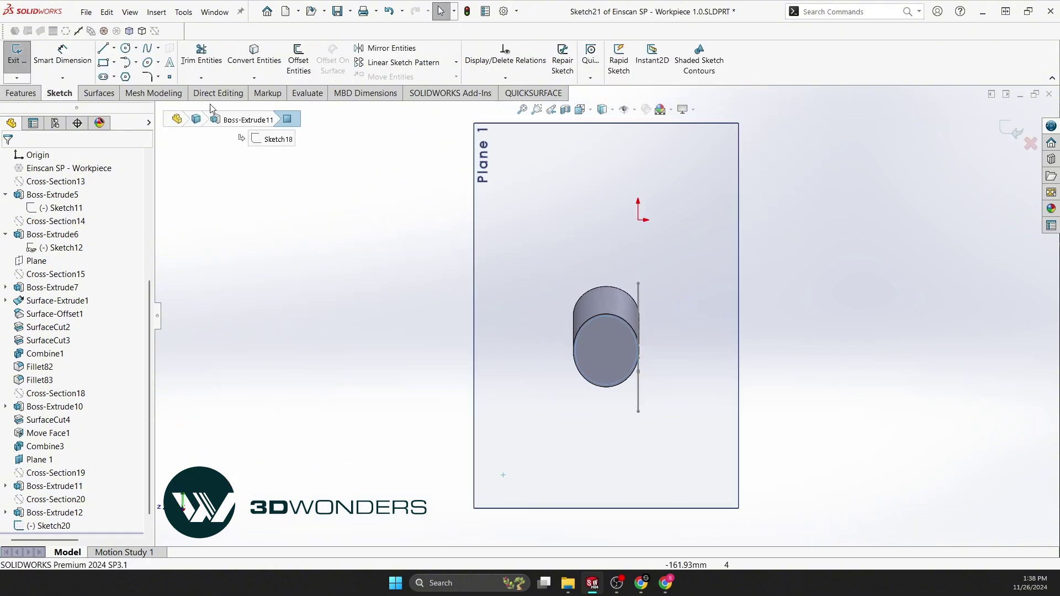
click(20, 58)
middle_drag(354, 227, 387, 238)
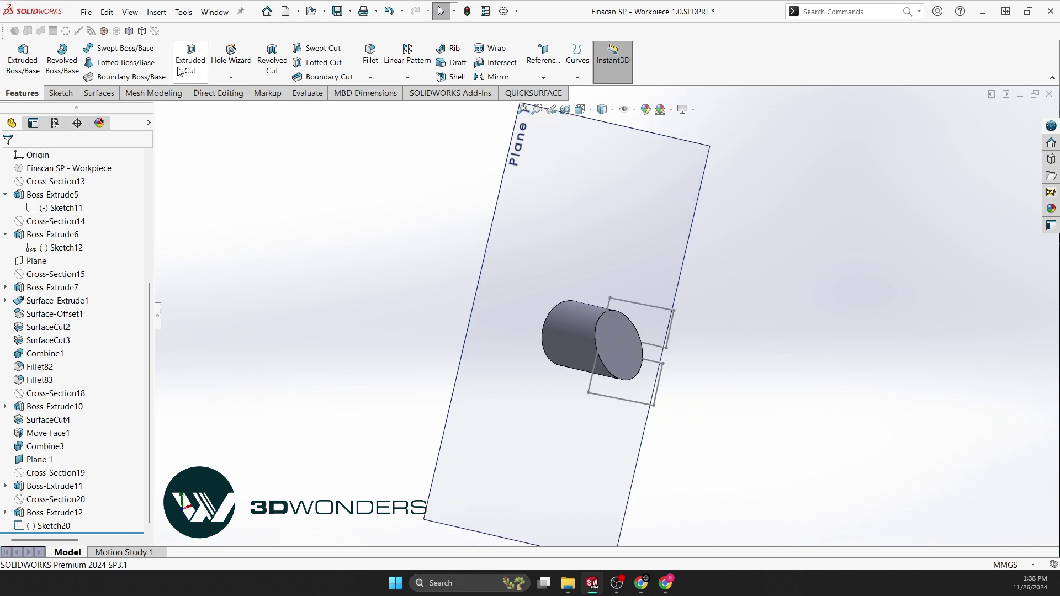
click(190, 60)
key(Escape)
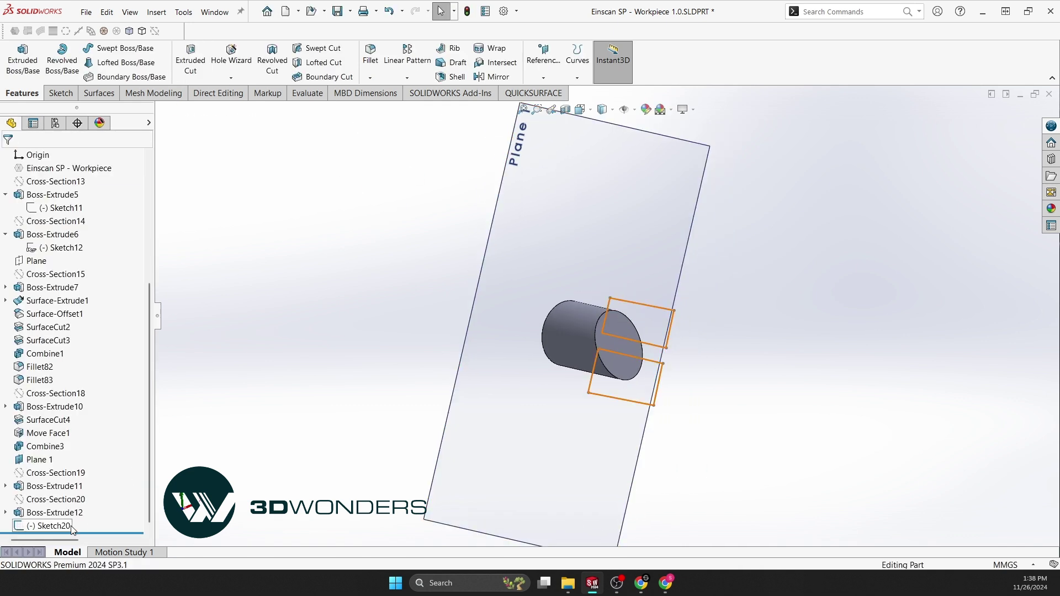
Cut the larger port cylinder with the two-rectangle sketch, Blind 62.40 mm in the reversed direction
click(52, 525)
click(191, 61)
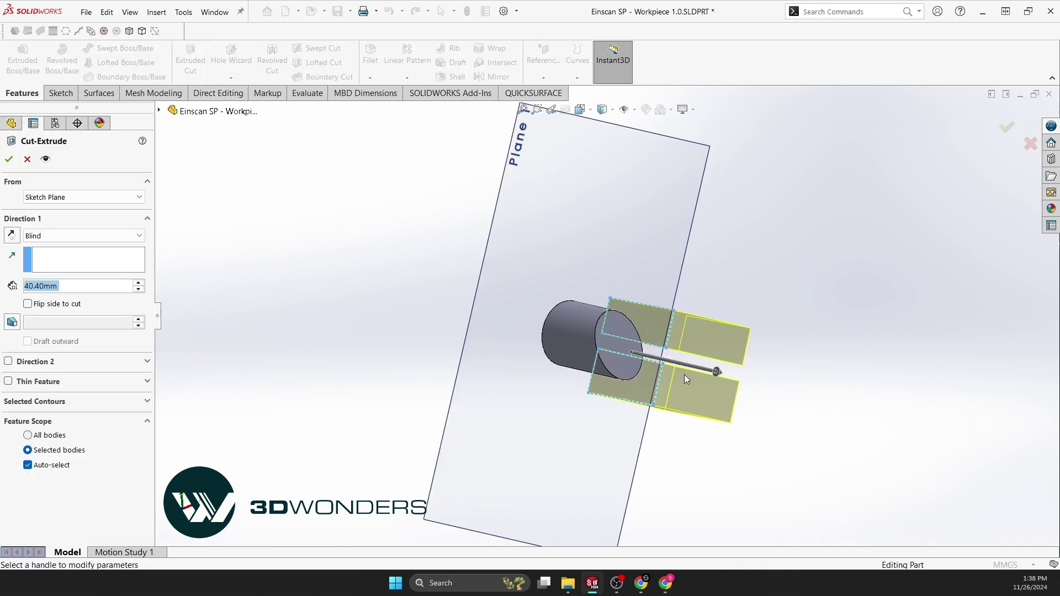
drag(718, 369, 512, 322)
click(8, 159)
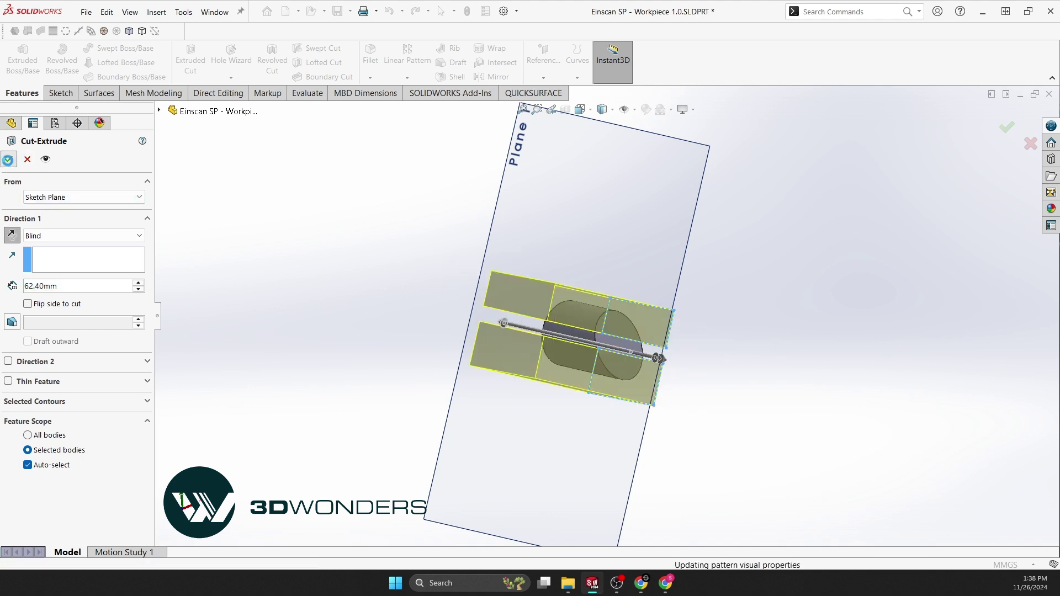
middle_drag(574, 381, 174, 327)
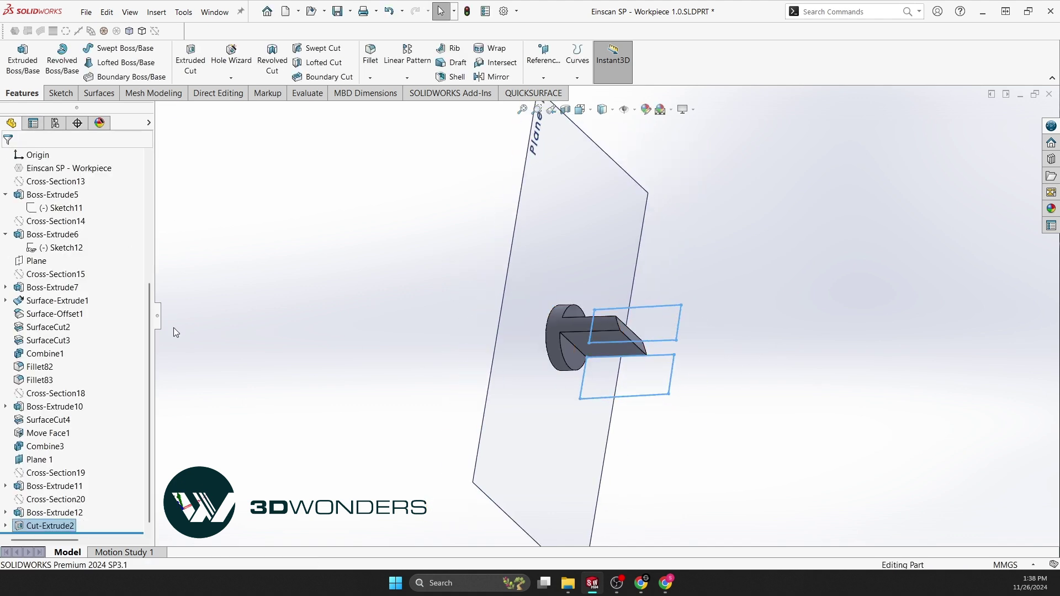
Show the smaller port cylinder again and combine it with the cut port body using Add
click(44, 488)
click(49, 474)
scroll(612, 335, down, 5)
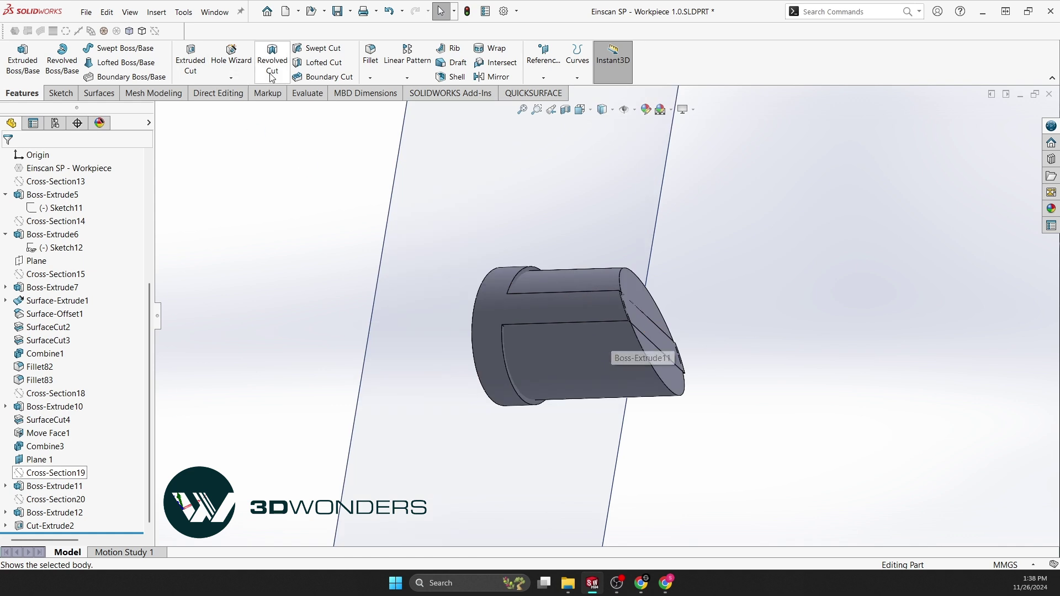
click(227, 94)
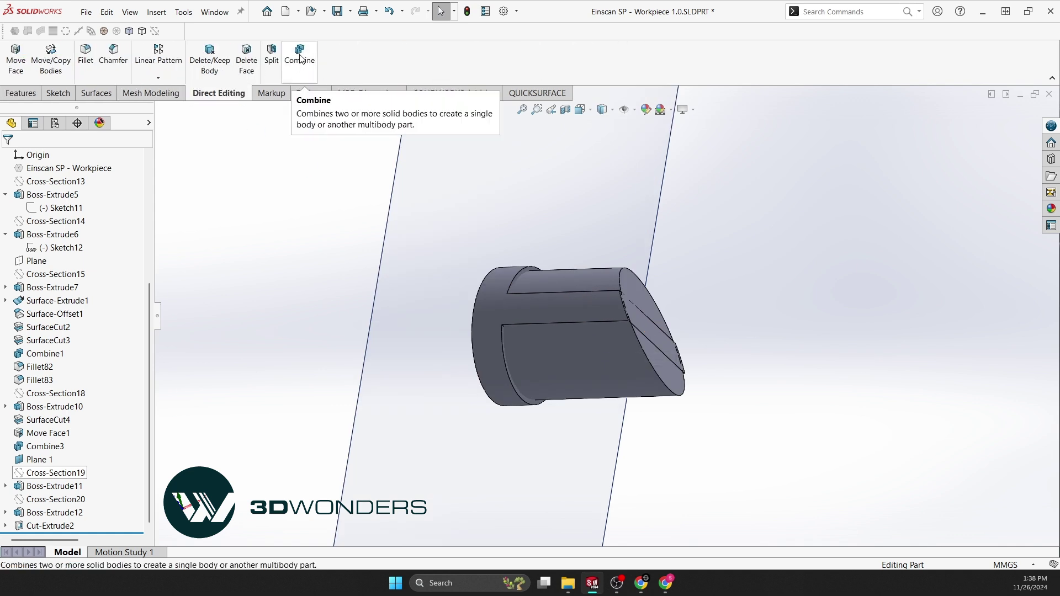
click(299, 55)
click(517, 286)
click(555, 280)
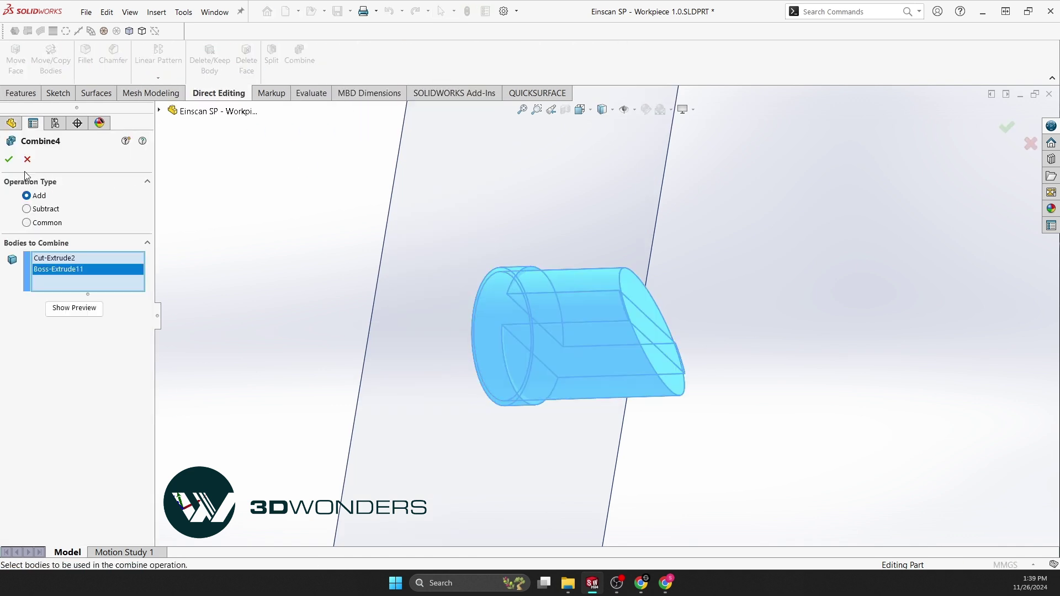
click(9, 159)
Remove the rib on the rear side of the port by deleting its two narrow side faces with Delete and Patch
middle_drag(475, 232, 384, 210)
click(384, 210)
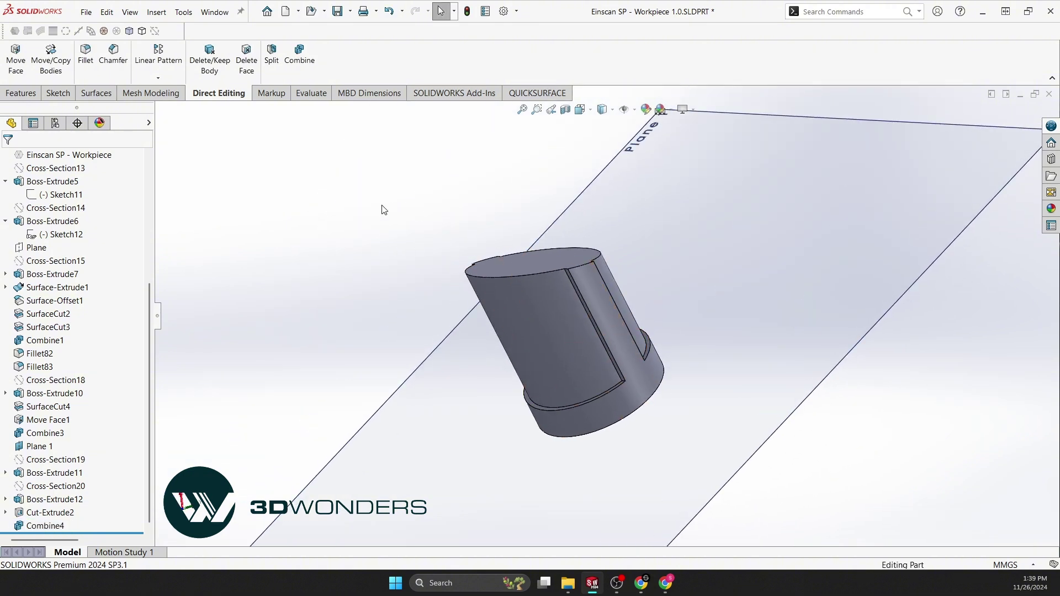
click(245, 56)
scroll(555, 296, down, 3)
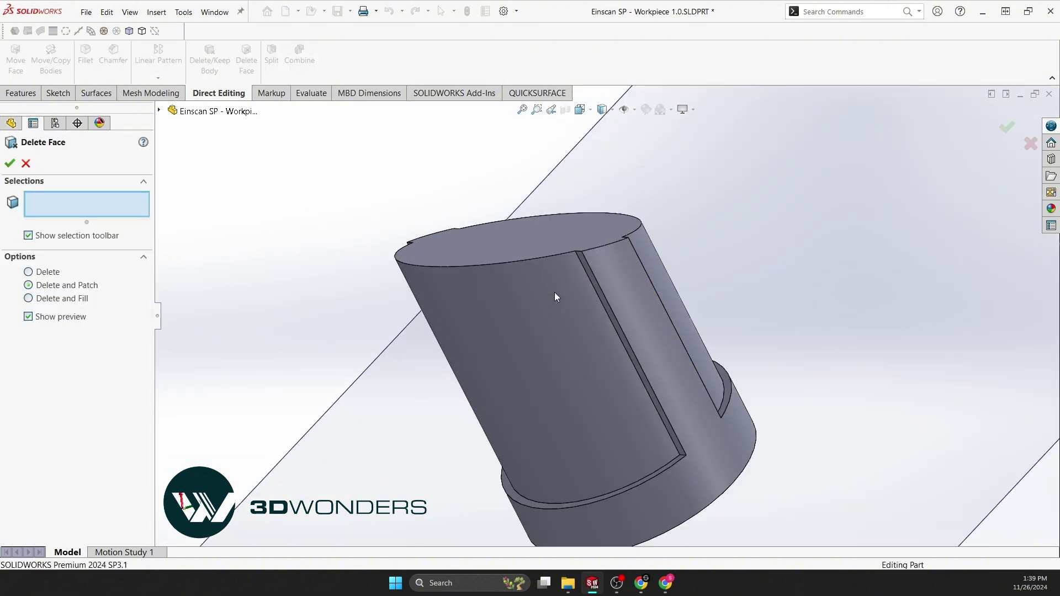
click(595, 280)
middle_drag(596, 280, 473, 347)
click(447, 302)
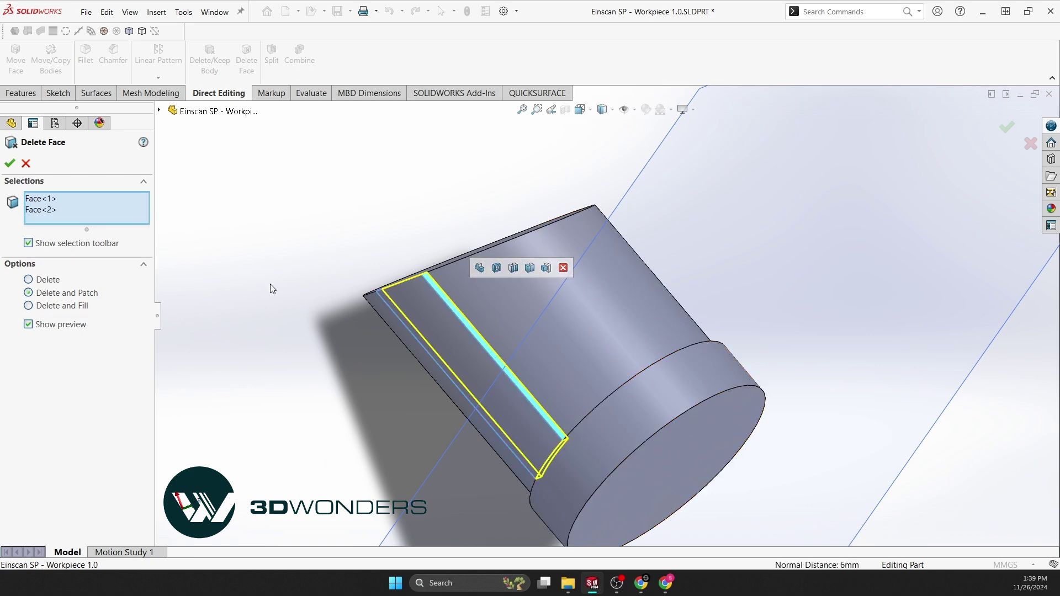
click(9, 163)
Show the cover body and the scan mesh again and compare the port with the scan
middle_drag(454, 221, 434, 117)
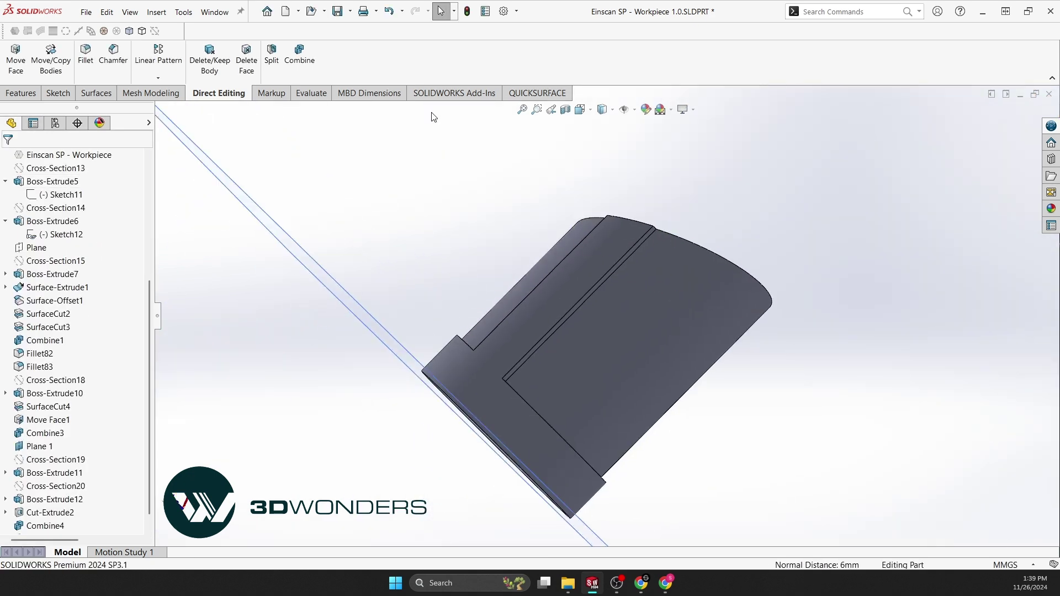
click(131, 31)
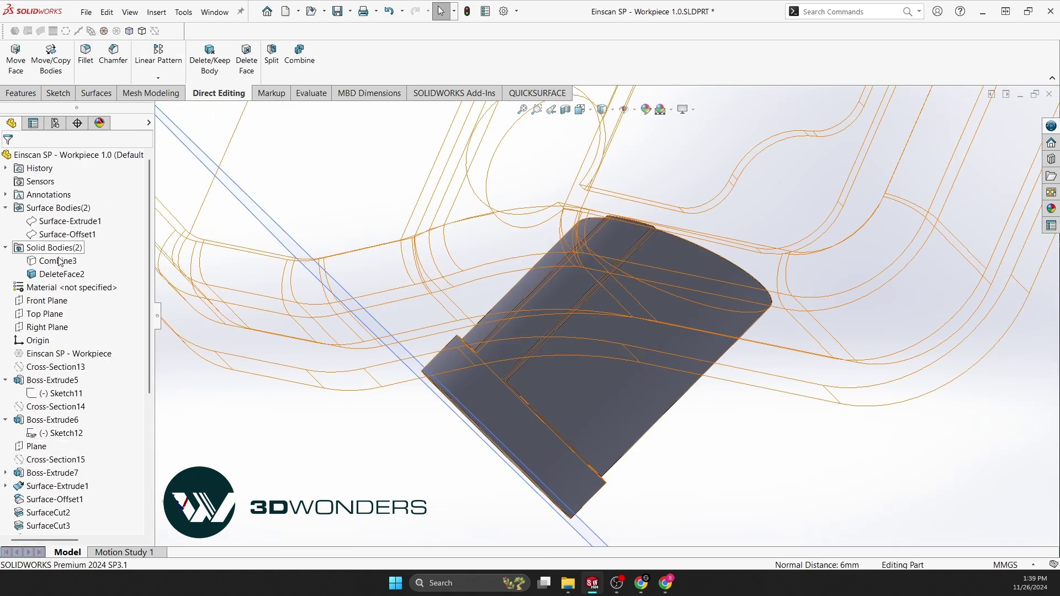
key(Escape)
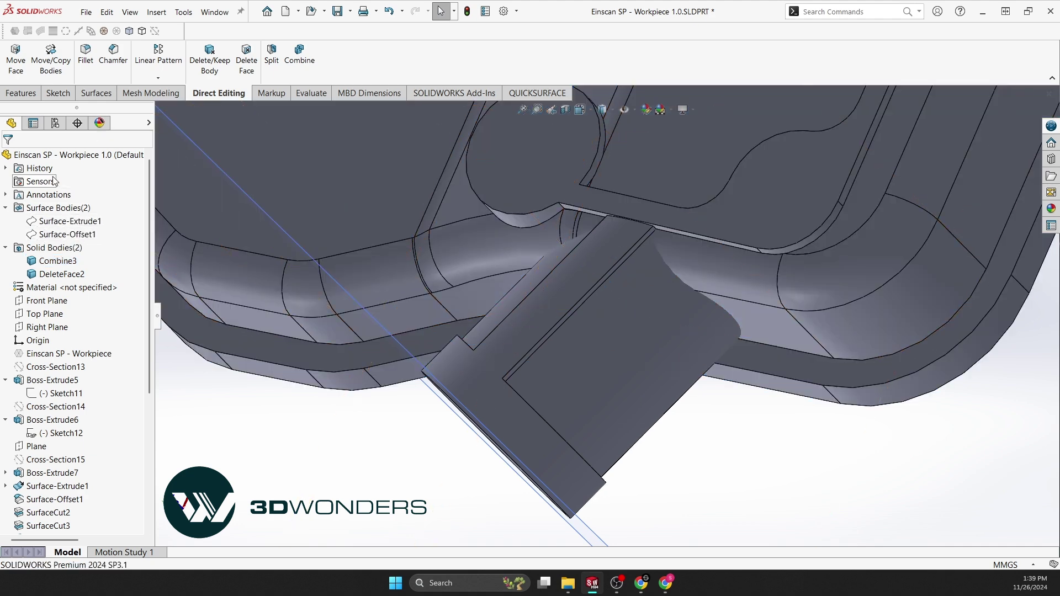
click(103, 31)
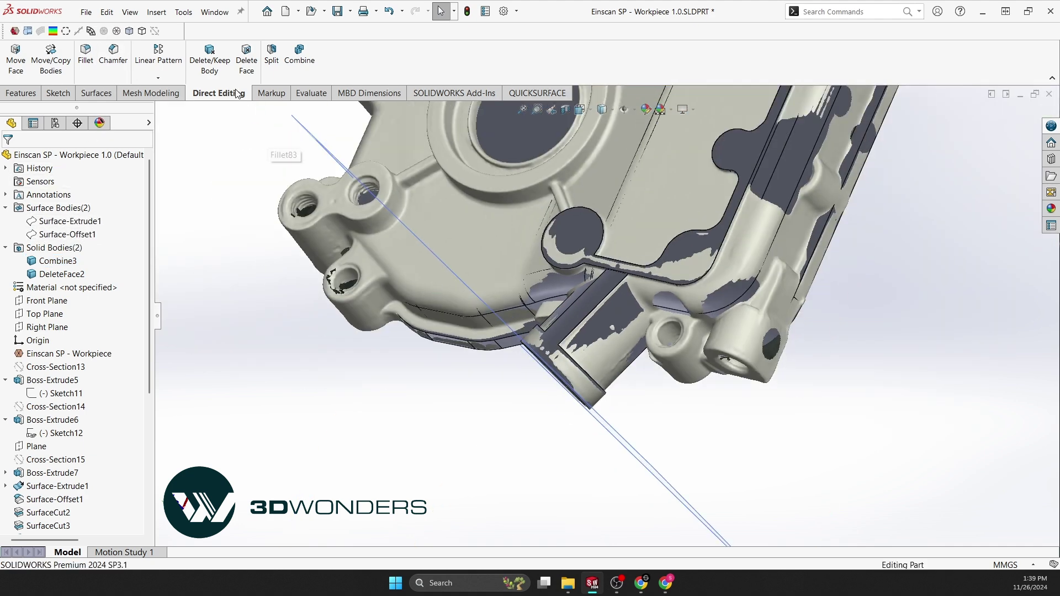
click(54, 32)
mouse_move(434, 346)
middle_down()
mouse_move(675, 306)
mouse_move(576, 358)
mouse_move(511, 338)
middle_up()
key(Escape)
mouse_move(267, 214)
middle_down()
mouse_move(343, 267)
mouse_move(299, 286)
middle_up()
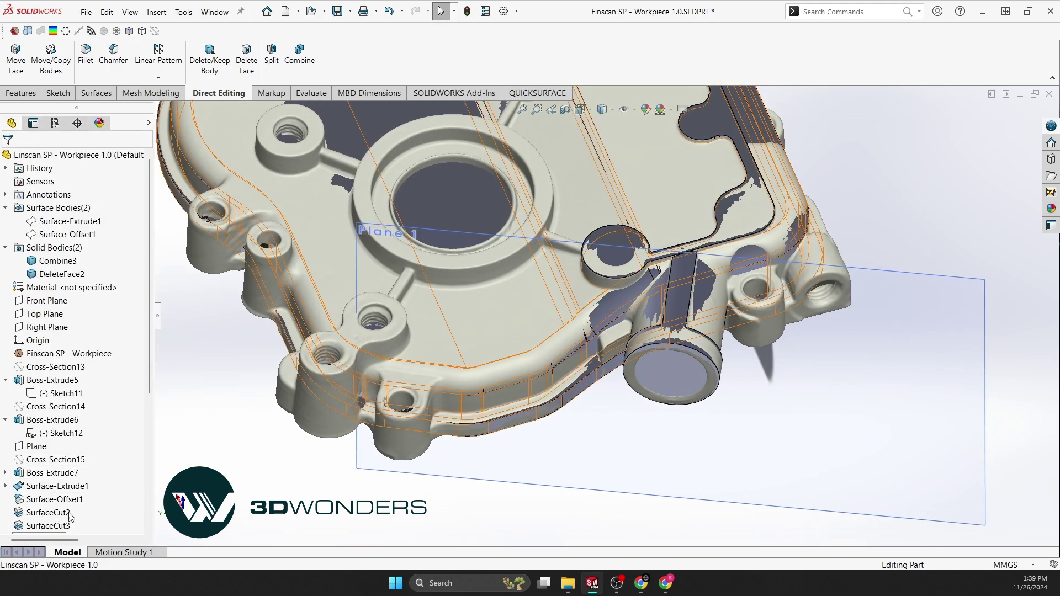
Roll the model back to just before the Move Face1 feature and hide the scan mesh
scroll(75, 487, down, 5)
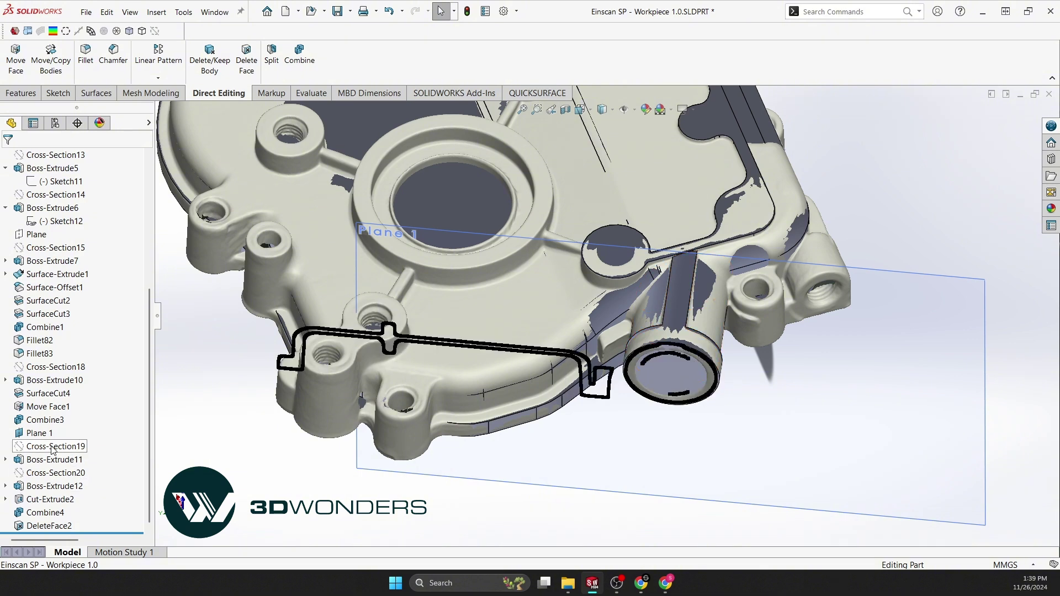
click(47, 421)
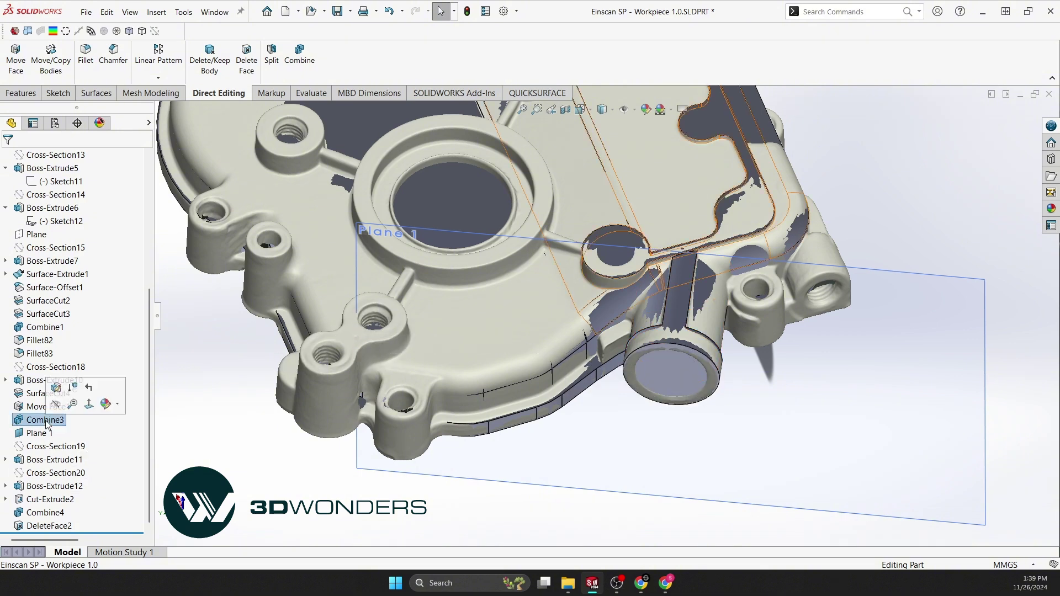
drag(52, 534, 56, 401)
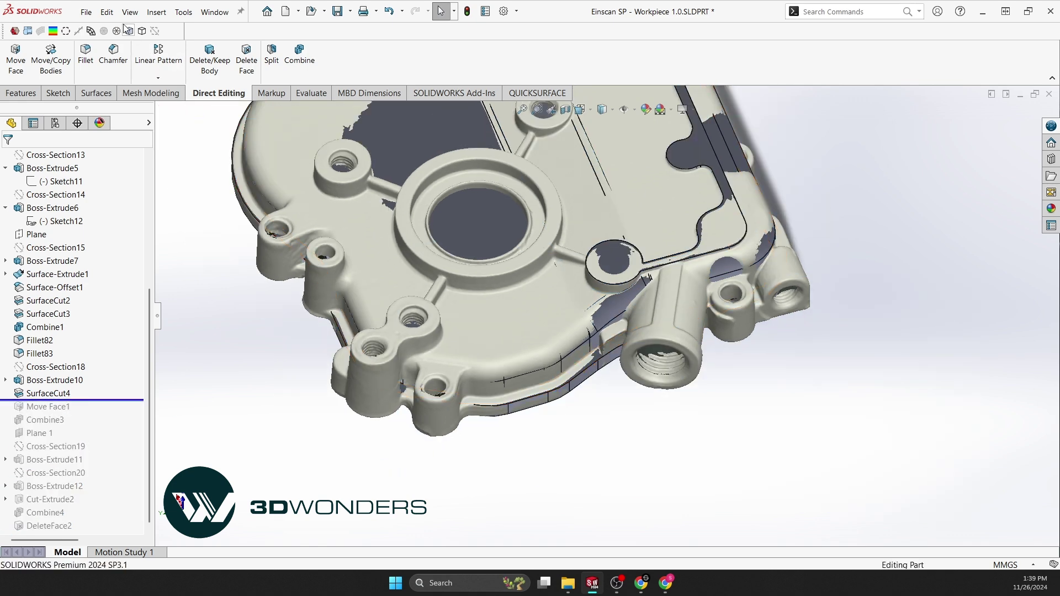
click(117, 31)
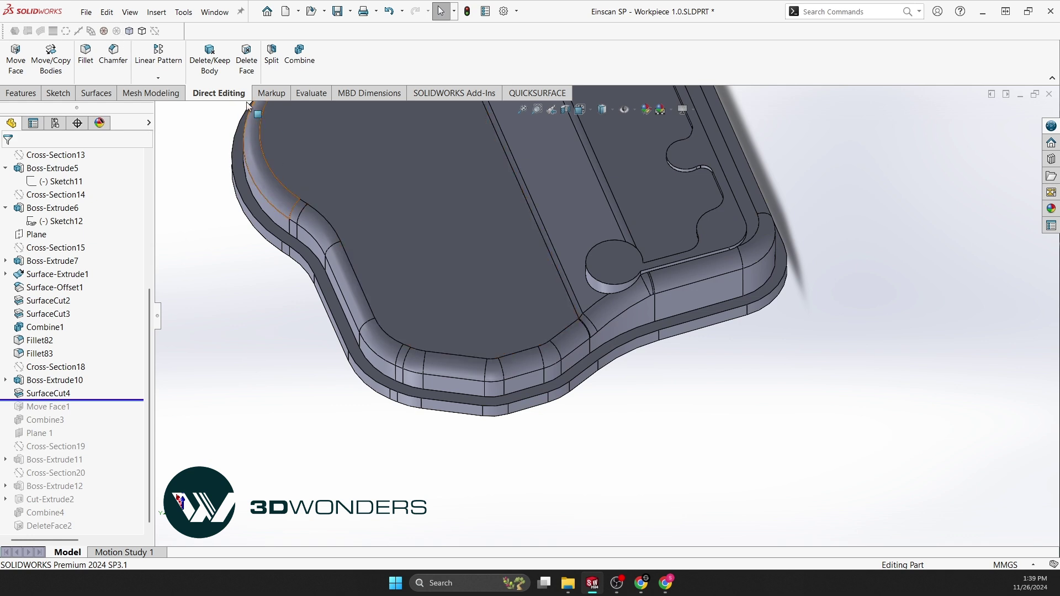
Start a 0 mm surface offset and select the wall and fillet faces around the cover's rounded end and adjoining concave corner
click(96, 93)
click(276, 63)
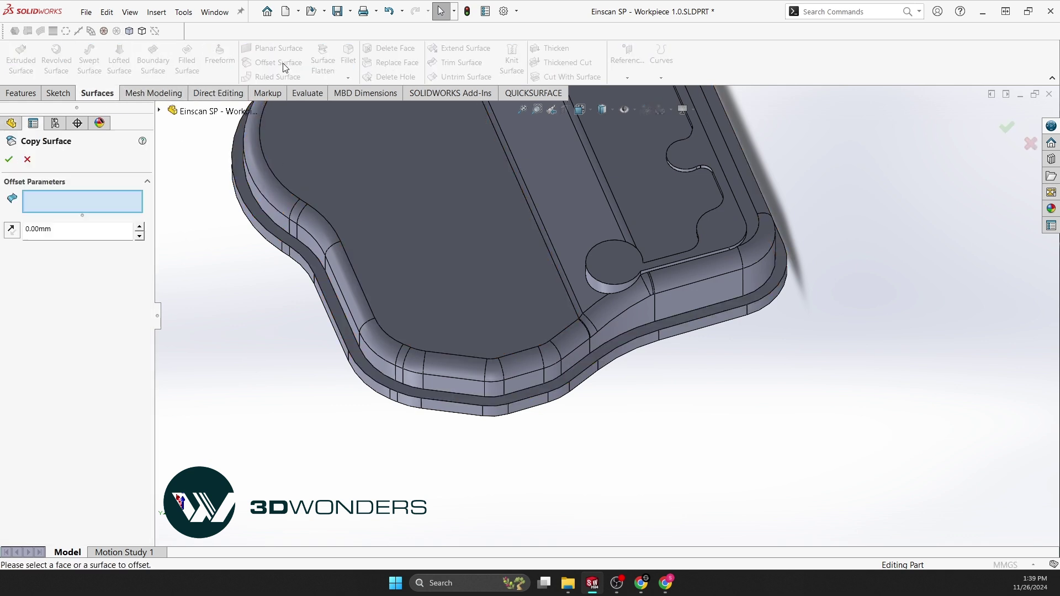
click(317, 245)
click(314, 228)
click(296, 213)
click(293, 227)
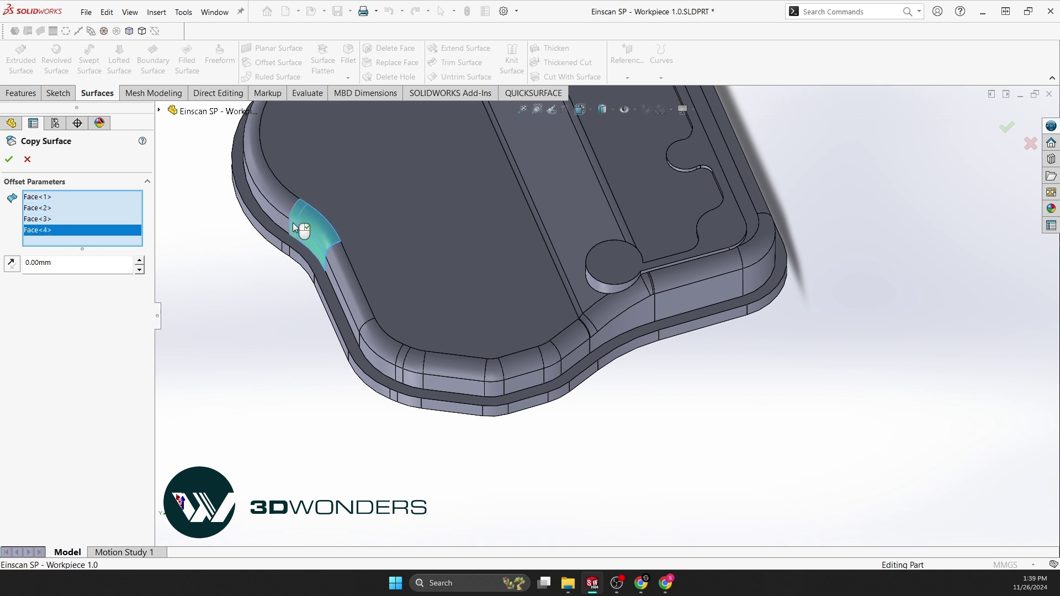
scroll(219, 199, down, 5)
click(385, 240)
click(387, 220)
scroll(486, 317, up, 4)
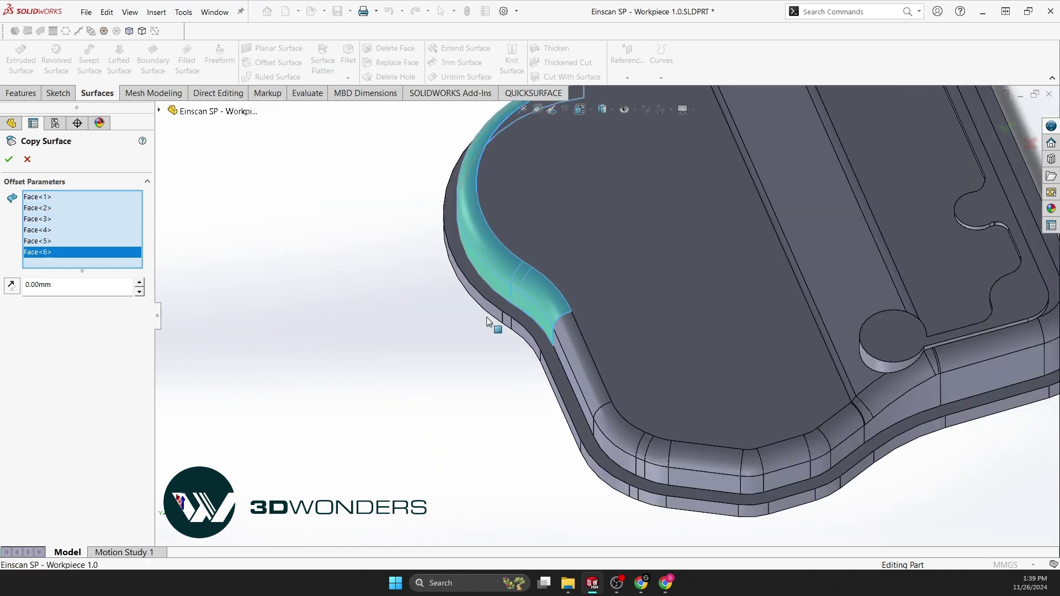
Add the wall and fillet faces along the cover's narrow side and around its next rounded corner to the surface copy
click(559, 346)
click(583, 384)
click(613, 446)
click(625, 457)
click(641, 468)
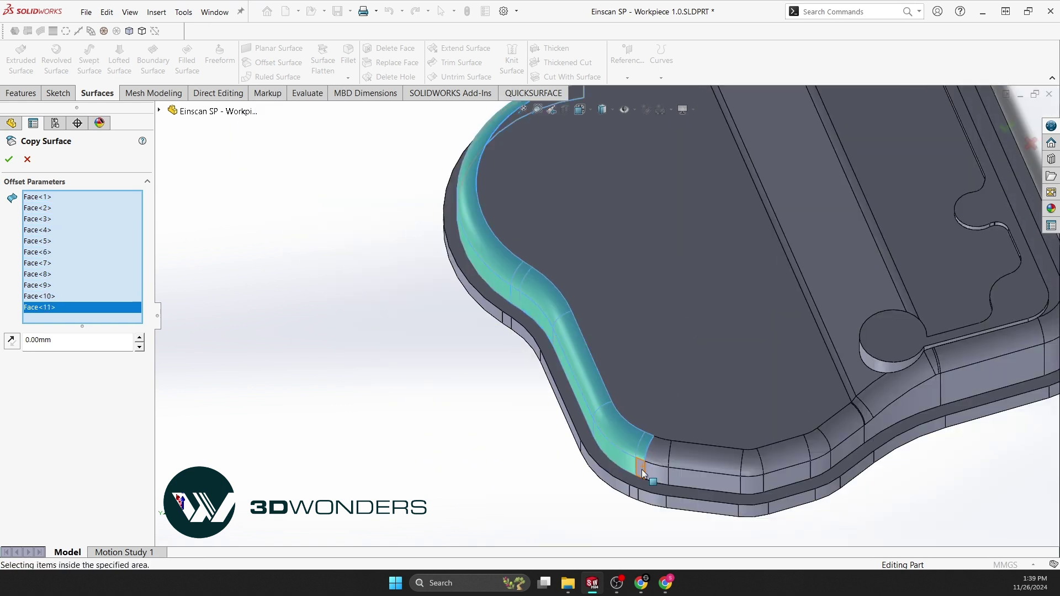
click(652, 470)
click(660, 470)
click(666, 468)
click(691, 469)
click(695, 480)
Extend the face selection with Select Tangency and create the 0 mm copy of the cover's outer surfaces
right_click(710, 380)
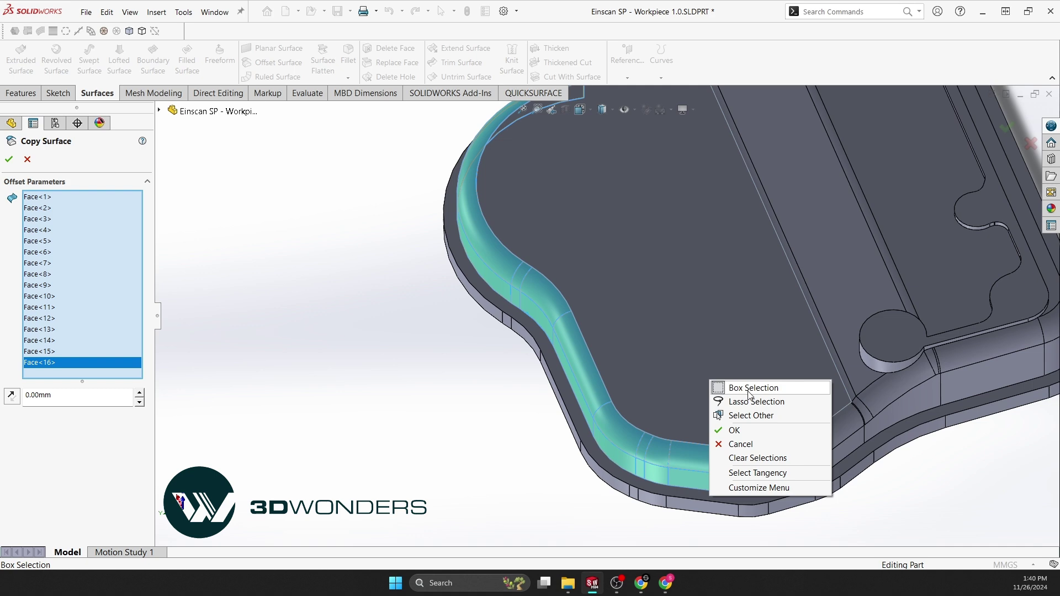
click(762, 473)
middle_drag(788, 482, 762, 402)
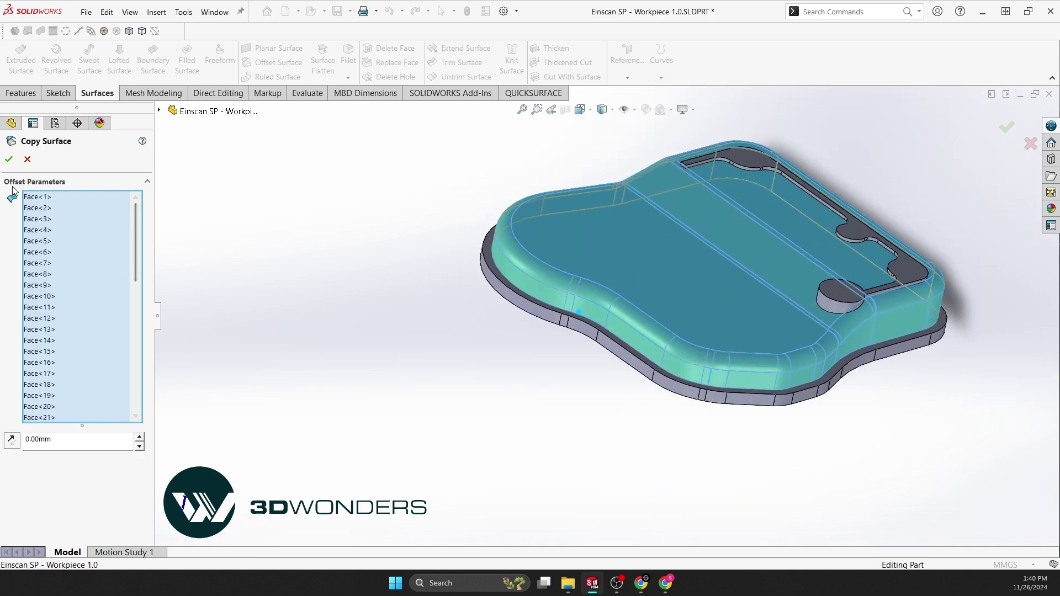
click(9, 159)
middle_drag(452, 297, 485, 310)
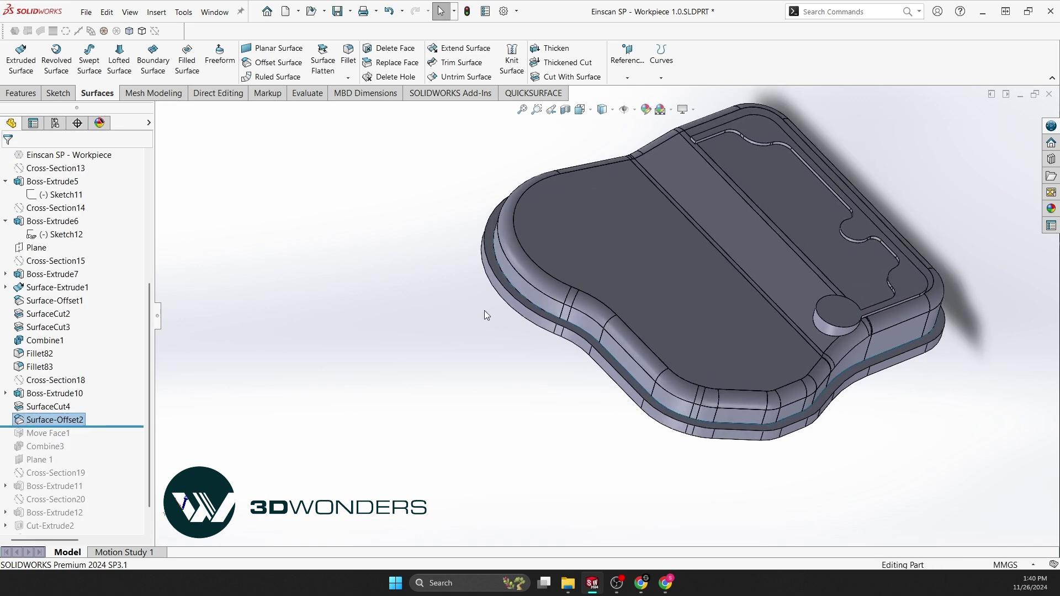
Roll the model forward to the end of the feature tree, past DeleteFace2
click(517, 306)
click(562, 274)
drag(127, 426, 118, 535)
middle_drag(657, 414, 711, 405)
scroll(812, 353, down, 6)
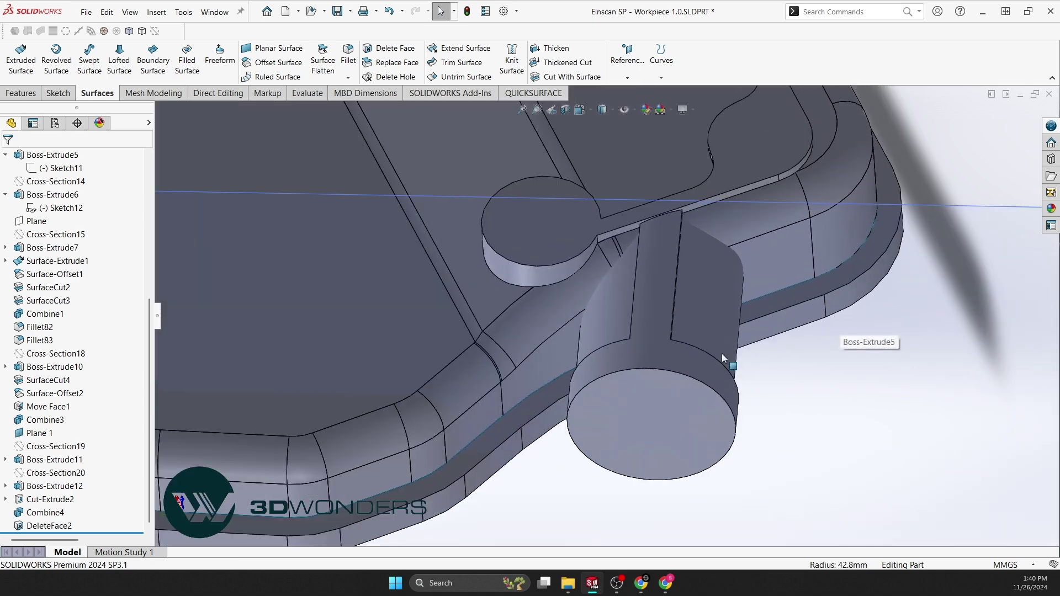
scroll(721, 353, up, 6)
Hide the cover body and extend the copied surface's open tangent edge loop by 15 mm, using the Same surface extension type
click(475, 467)
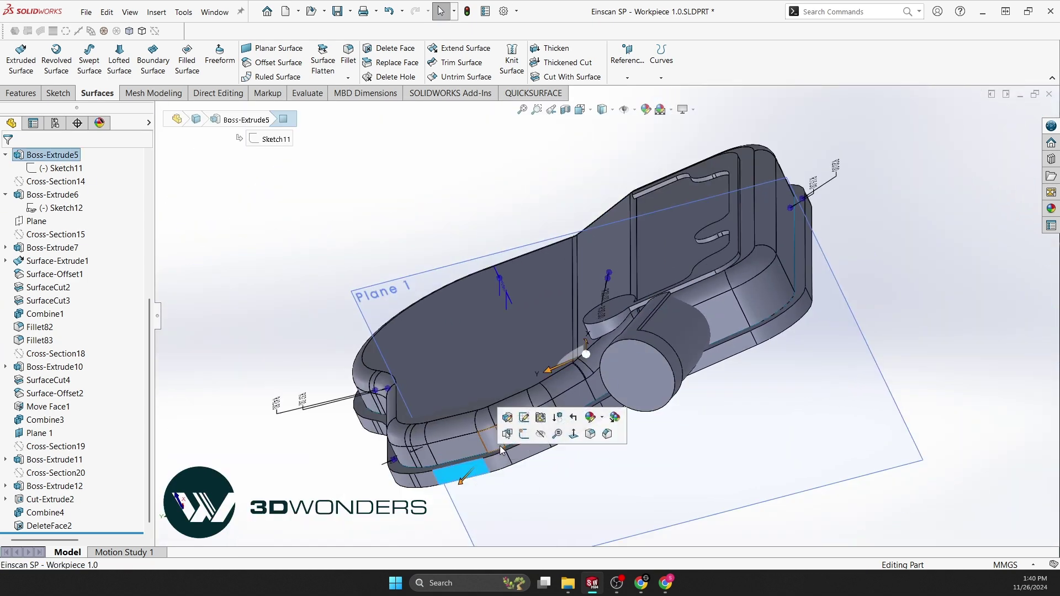
click(546, 438)
click(459, 49)
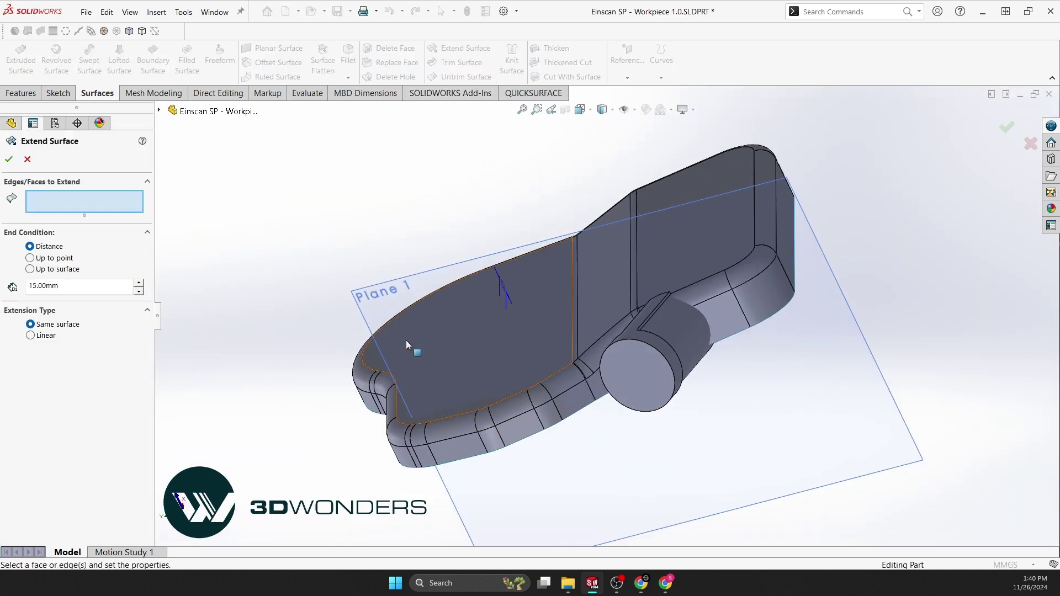
right_click(480, 460)
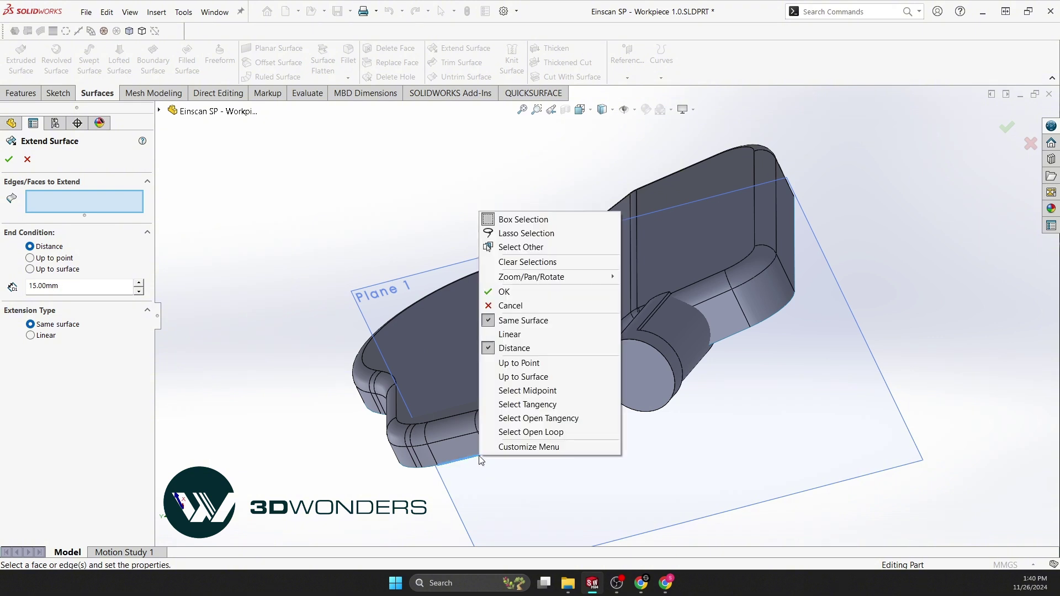
click(532, 407)
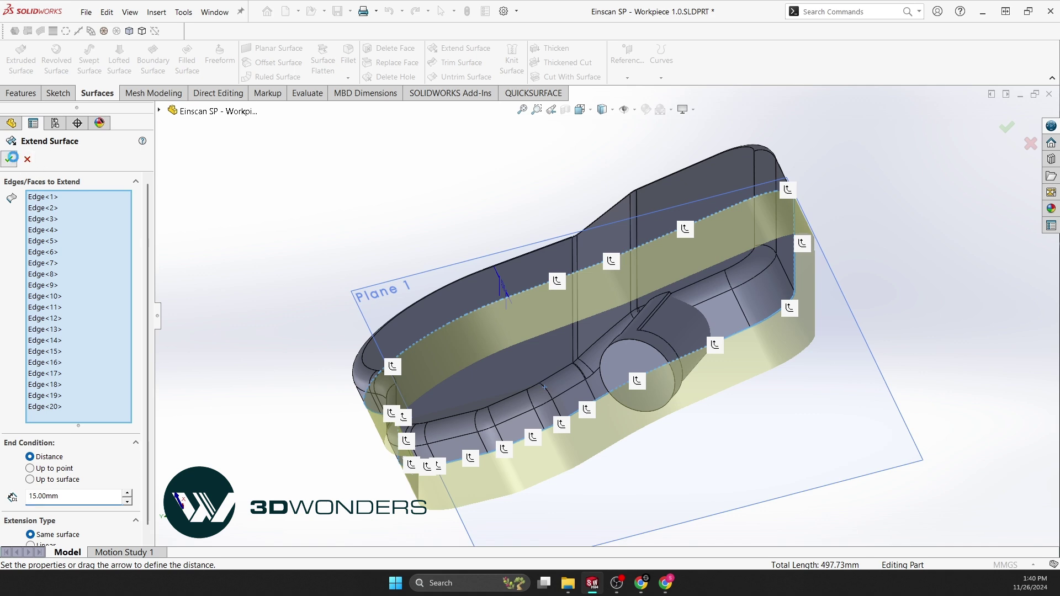
middle_drag(446, 256, 520, 284)
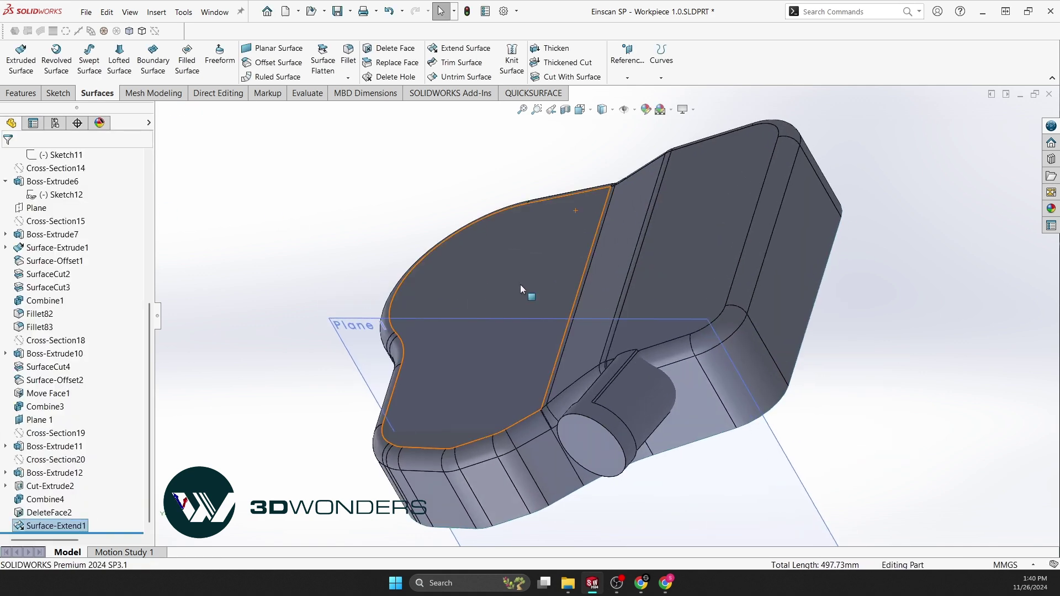
Cut the port body with the extended cover surface and hide that surface
click(543, 77)
click(8, 160)
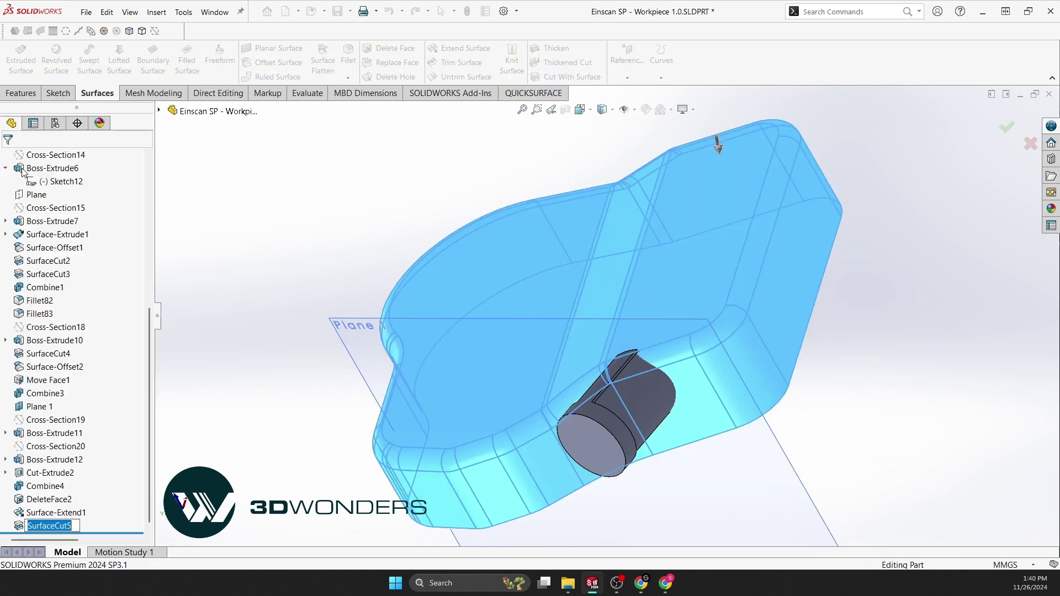
click(674, 290)
click(740, 256)
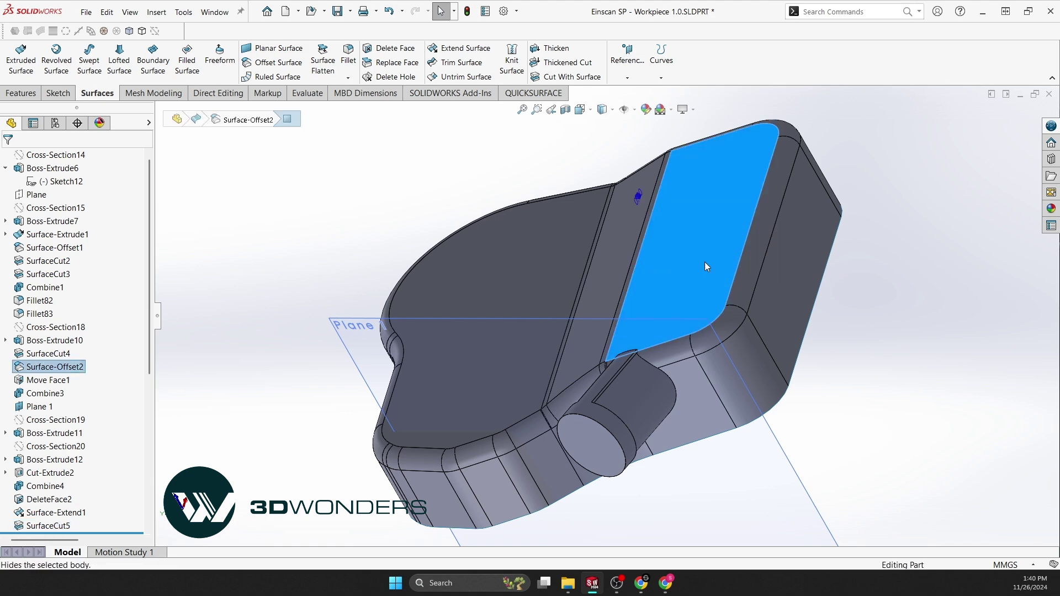
Show the cover body Combine3 again and hide Plane 1
click(62, 209)
click(73, 195)
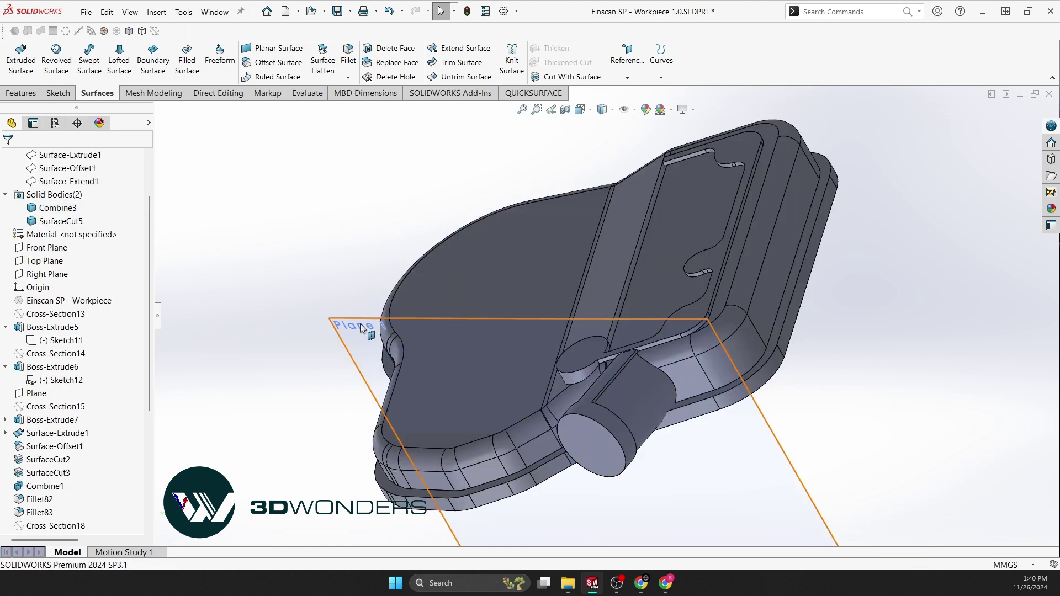
click(382, 319)
click(395, 296)
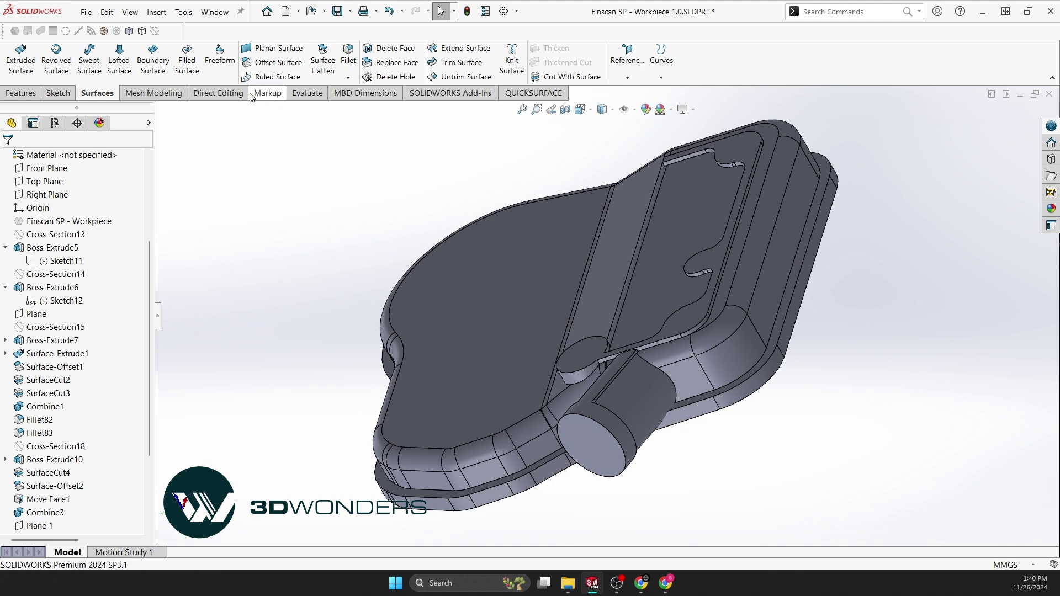
Combine the cover body and the trimmed port body into one solid using Add, checking the preview
click(245, 93)
click(300, 55)
click(552, 366)
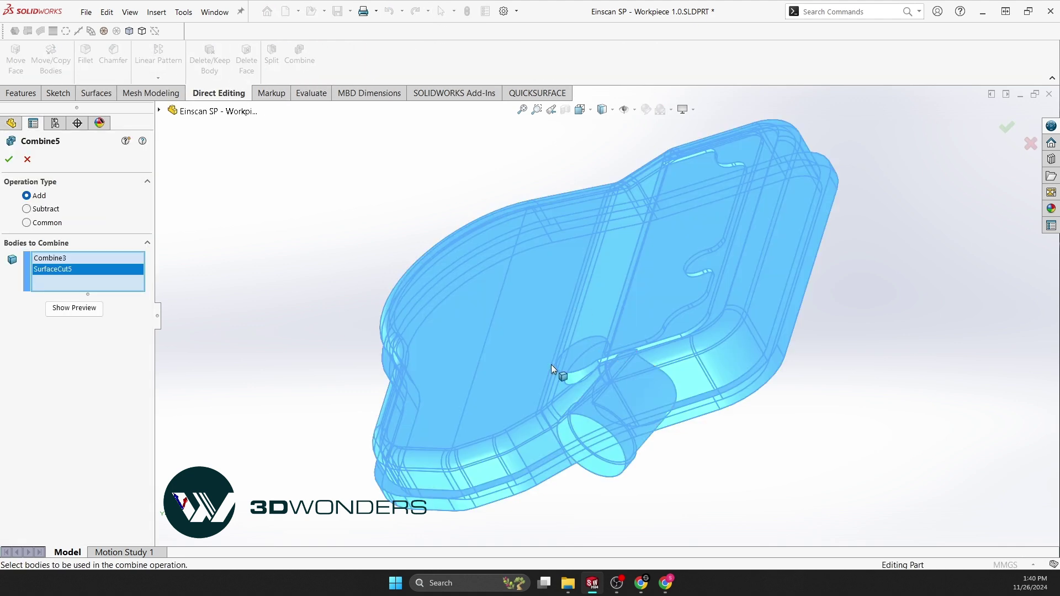
click(78, 308)
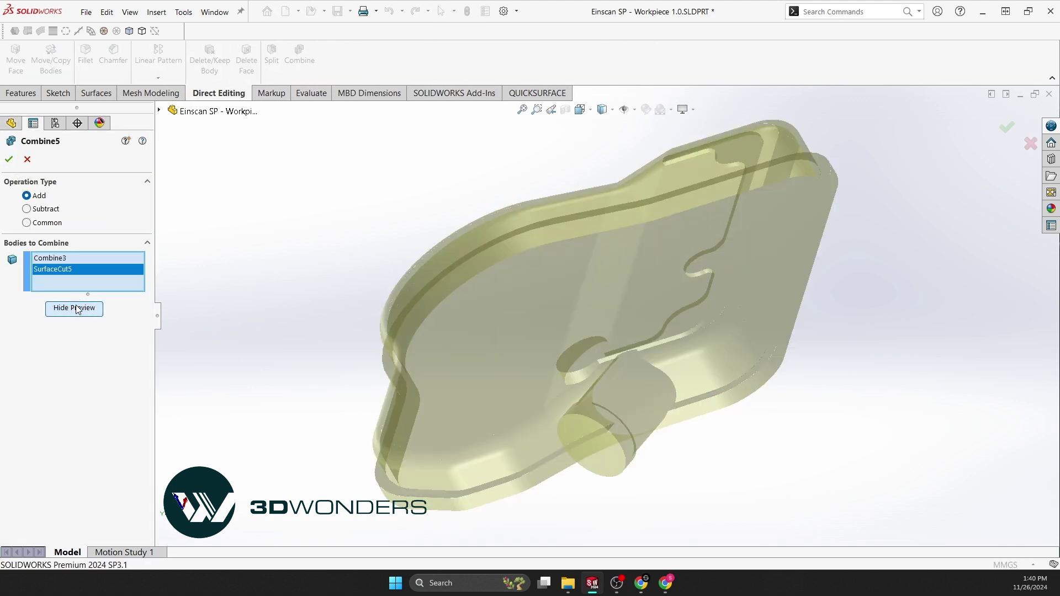
click(9, 159)
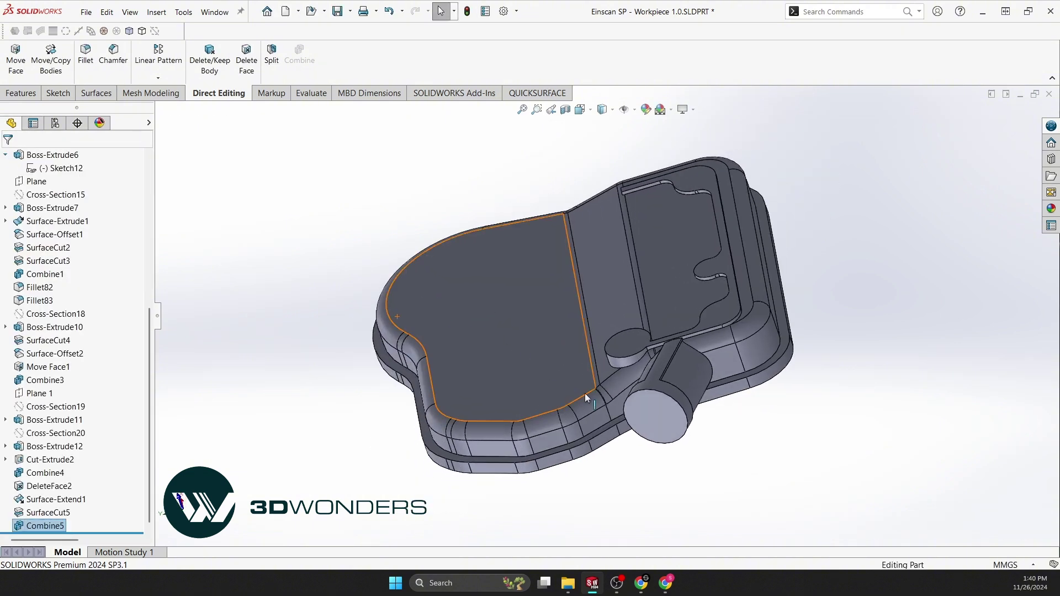
Expand Cut-Extrude2 and Boss-Extrude12 to find the port circle sketches and show Sketch19
click(6, 459)
click(47, 474)
click(6, 447)
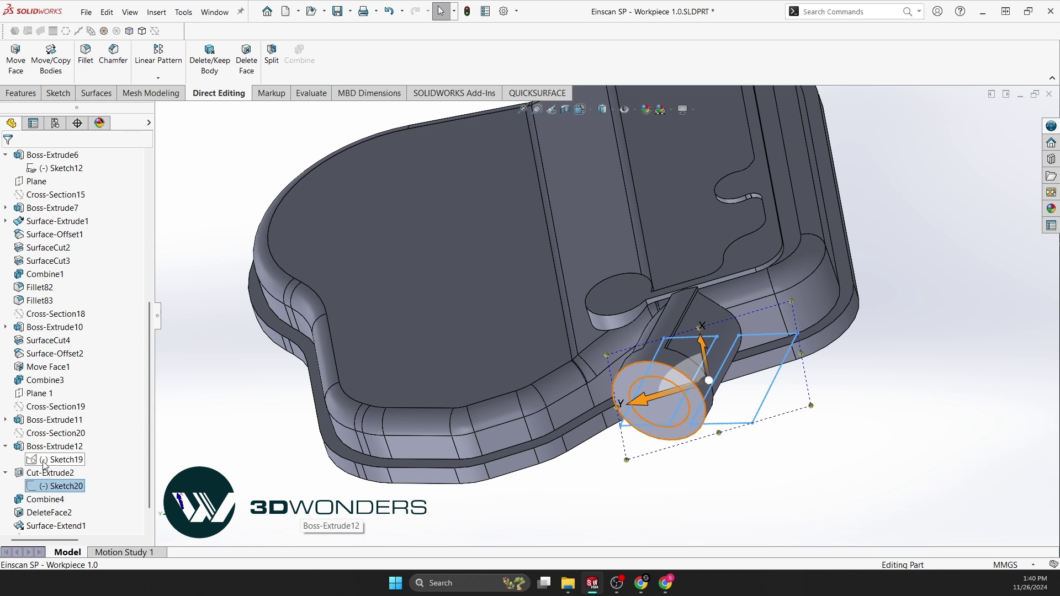
click(46, 460)
scroll(726, 357, down, 3)
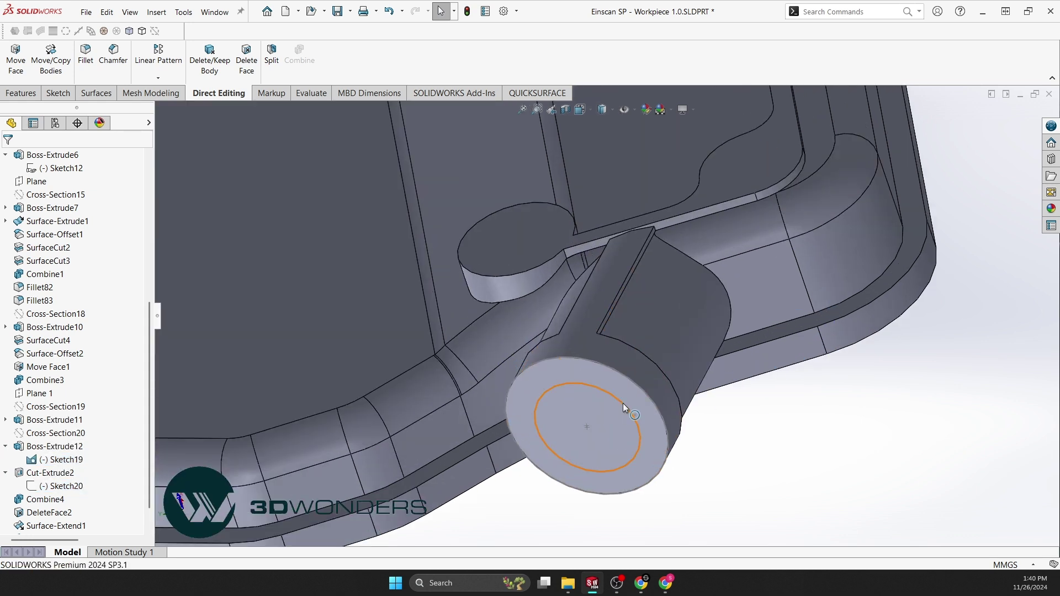
Cut the port bore from the inner circle of Sketch19 with a Blind extruded cut 62.40 mm deep
click(37, 92)
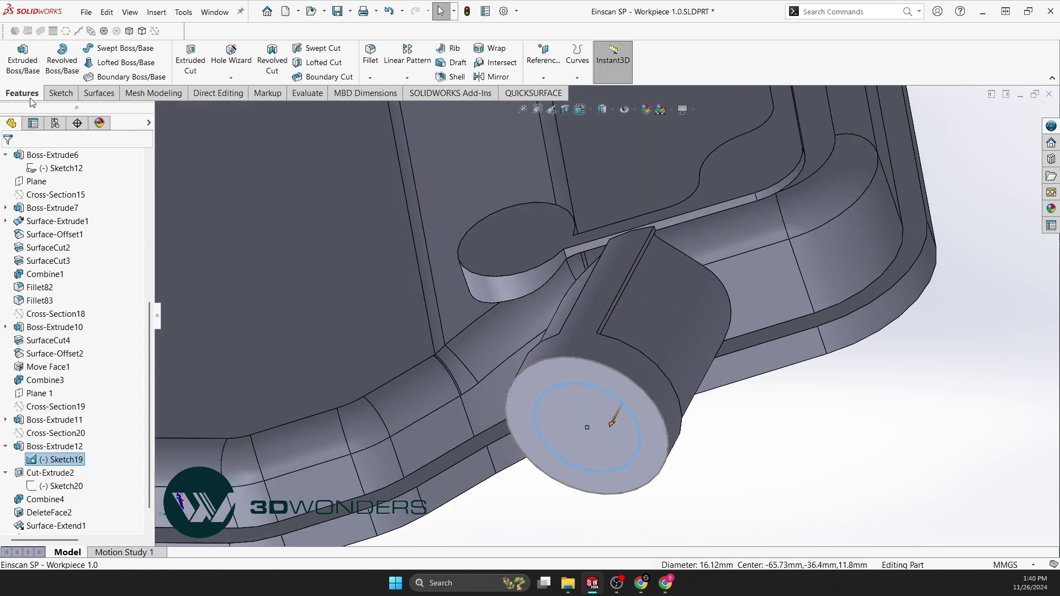
click(191, 61)
middle_drag(552, 303, 741, 230)
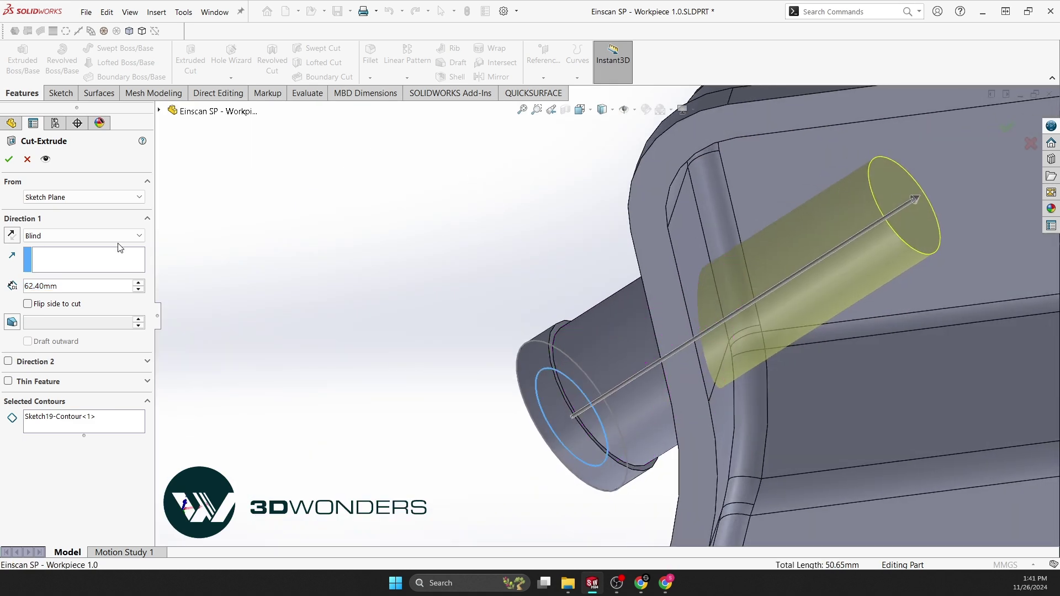
click(8, 159)
middle_drag(438, 246, 324, 190)
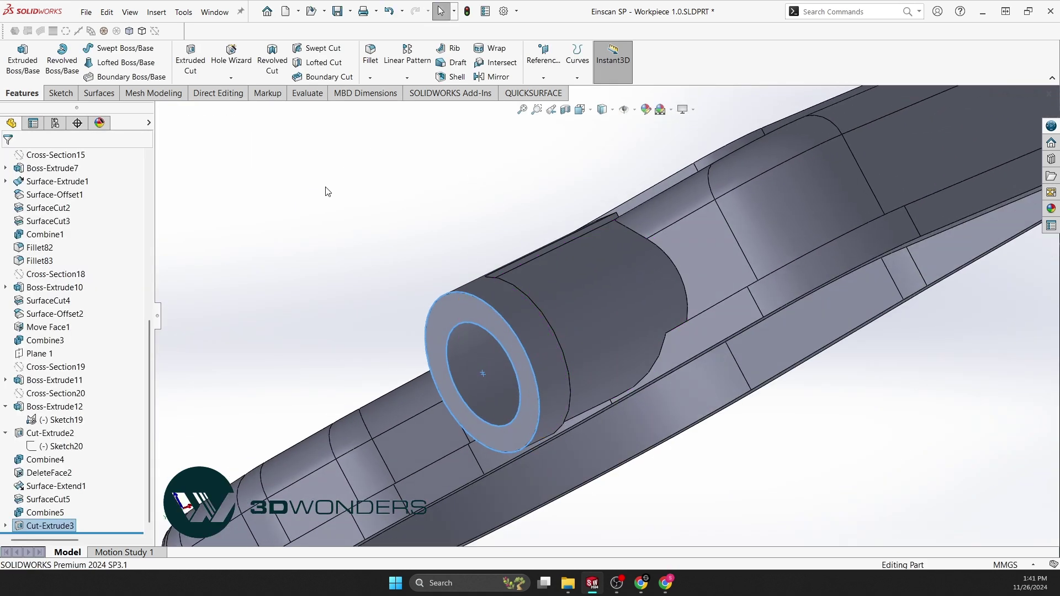
Show the scan mesh and chamfer the port bore's opening edge by 1.5 mm at 45 degrees
click(108, 33)
middle_drag(442, 262, 500, 287)
click(370, 77)
click(390, 105)
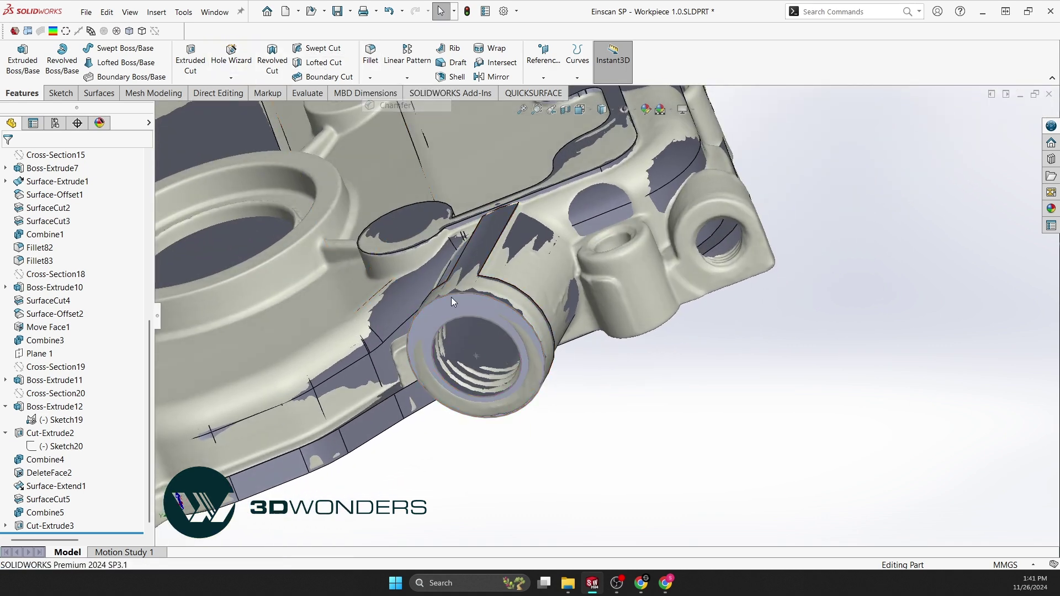
click(448, 387)
scroll(454, 368, up, 3)
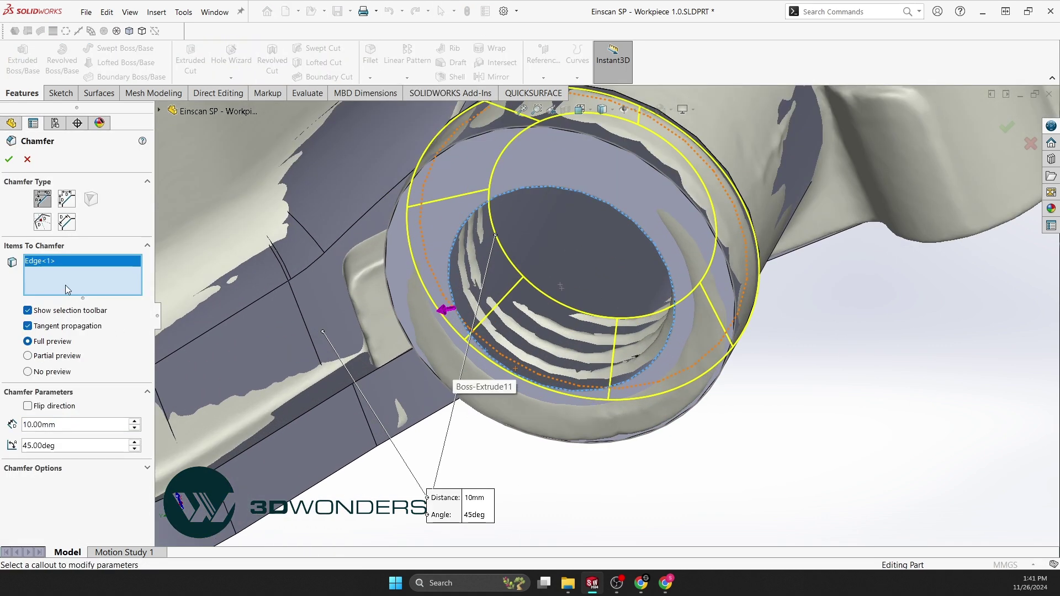
text(1)
key(Return)
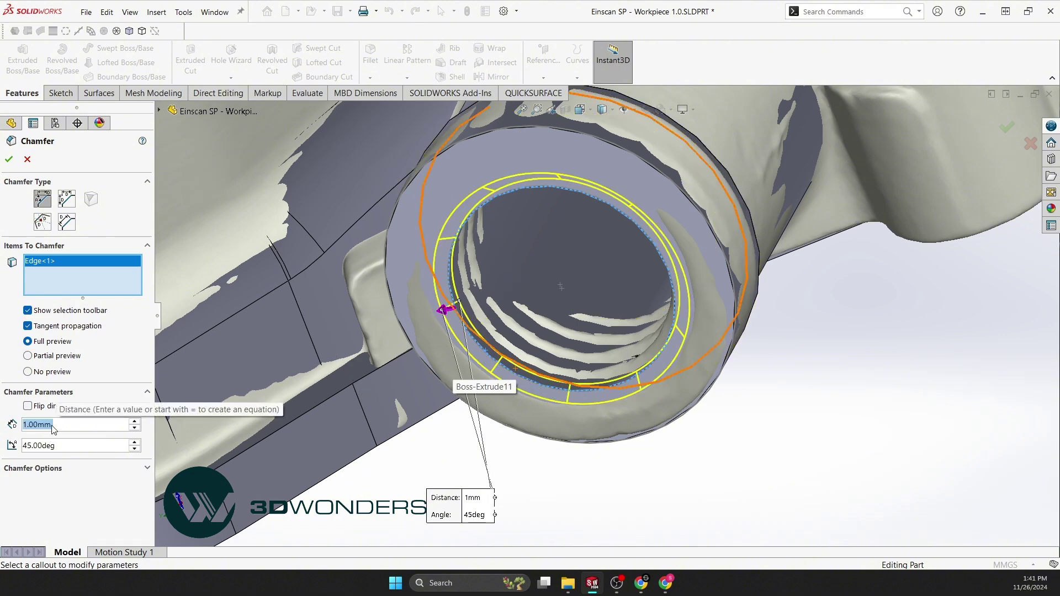
text(1.5)
key(Return)
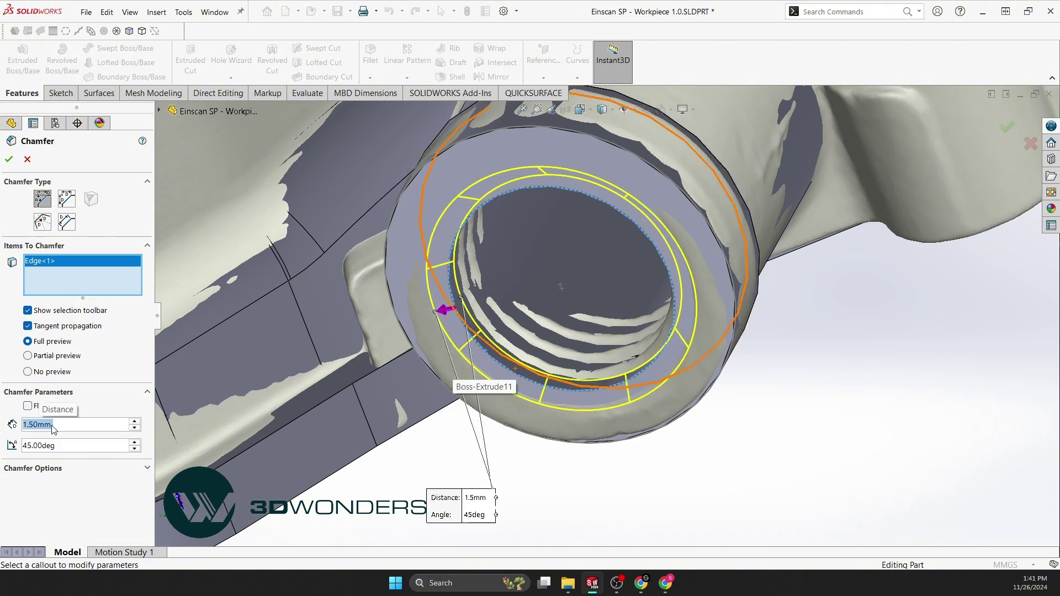
key(Return)
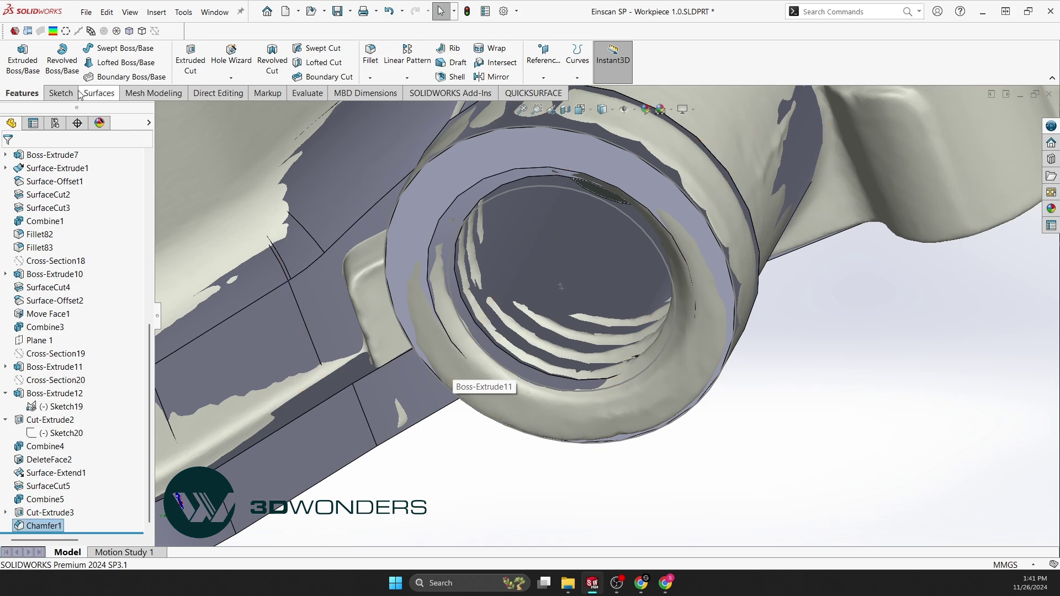
Inspect the chamfered port opening and the surrounding cover
click(53, 31)
scroll(482, 350, up, 3)
middle_drag(483, 351, 471, 429)
scroll(468, 357, up, 2)
scroll(469, 357, up, 2)
scroll(490, 402, up, 2)
scroll(614, 271, up, 3)
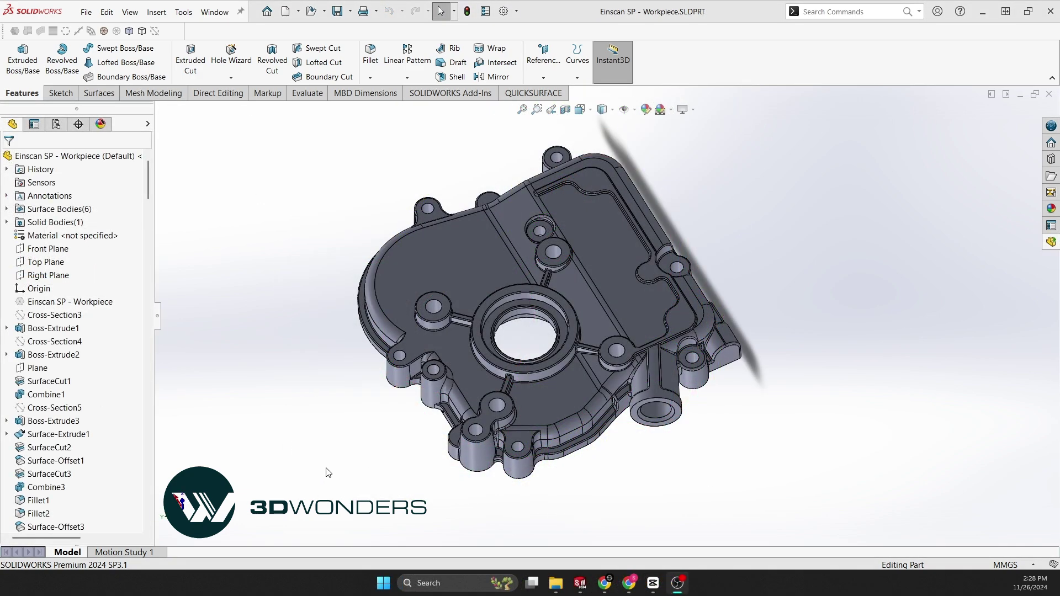
Review the completed cover model from several sides, compare it with the scan mesh, and hide the mesh
middle_drag(386, 431, 764, 346)
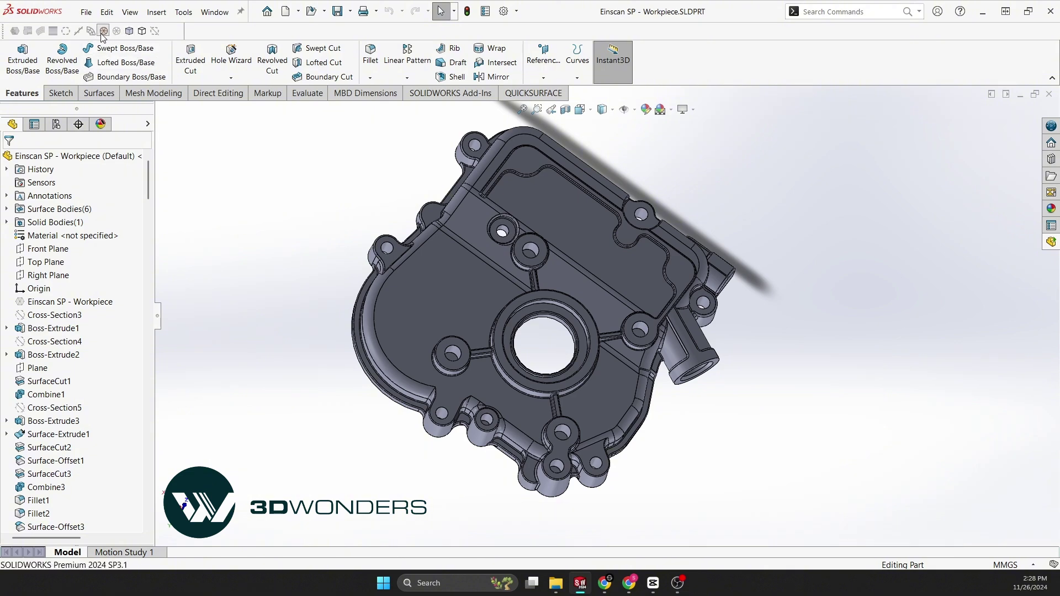
middle_drag(349, 286, 421, 482)
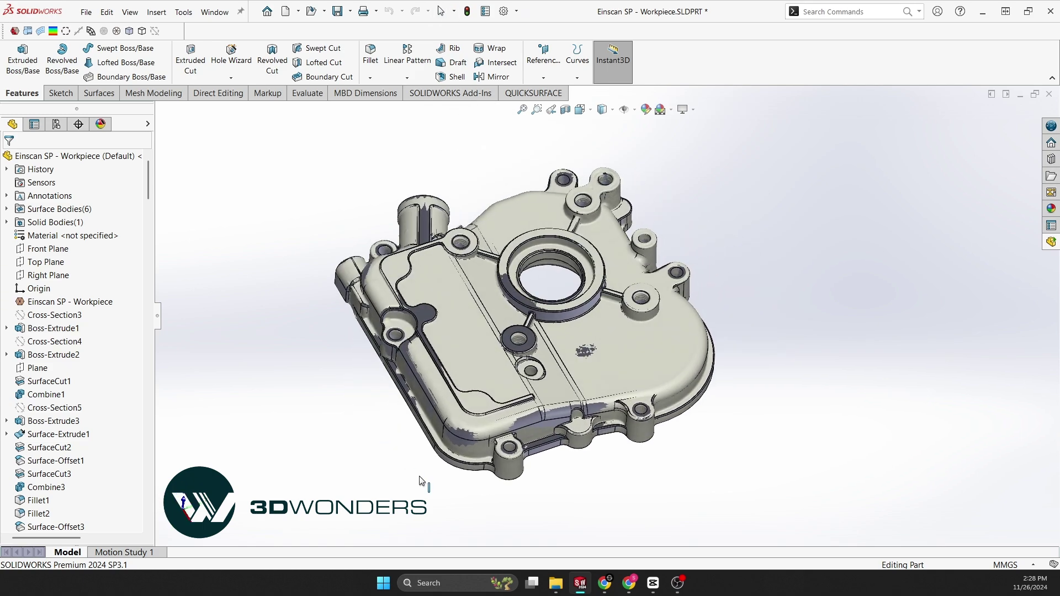
click(115, 31)
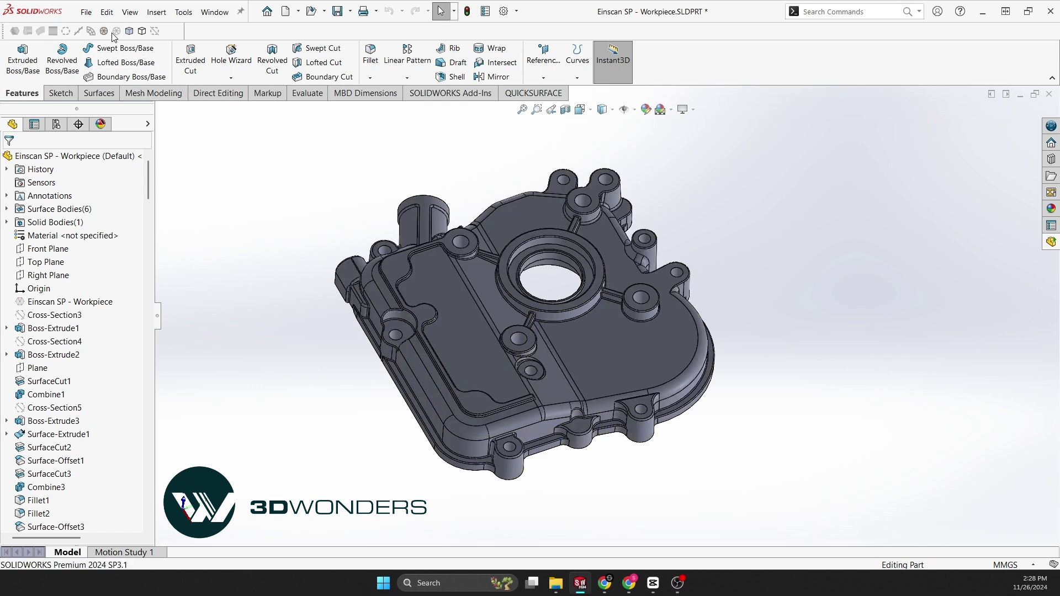